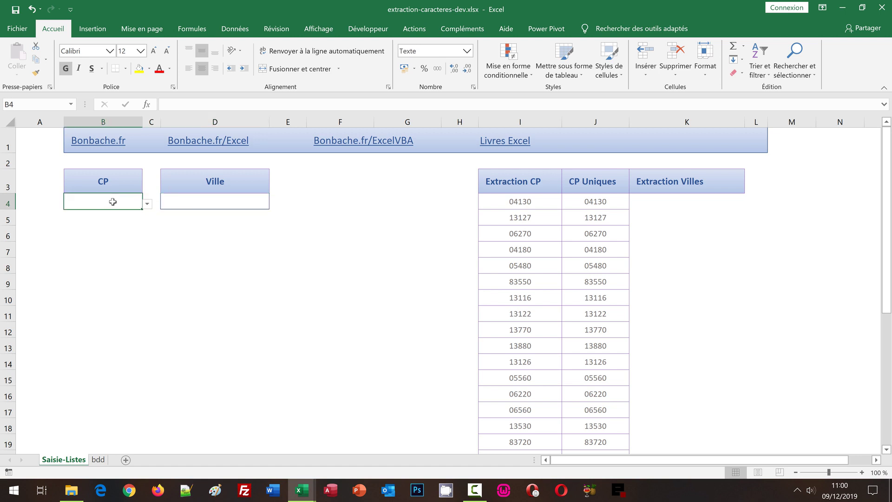
Step: Enter 834 in the CP cell B4 and choose 83440 from its filtered list of postal codes
{"action": "type", "text": "834"}
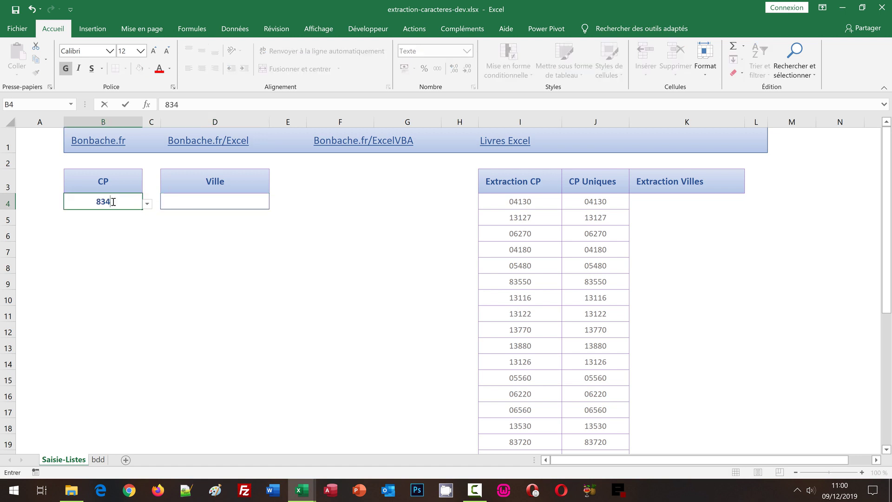
{"action": "left_click", "coordinate": [147, 205]}
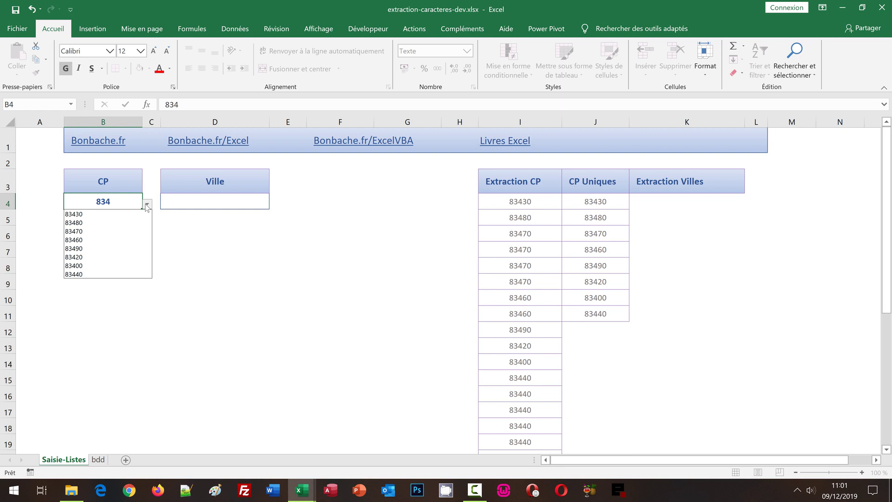
{"action": "left_click", "coordinate": [128, 275]}
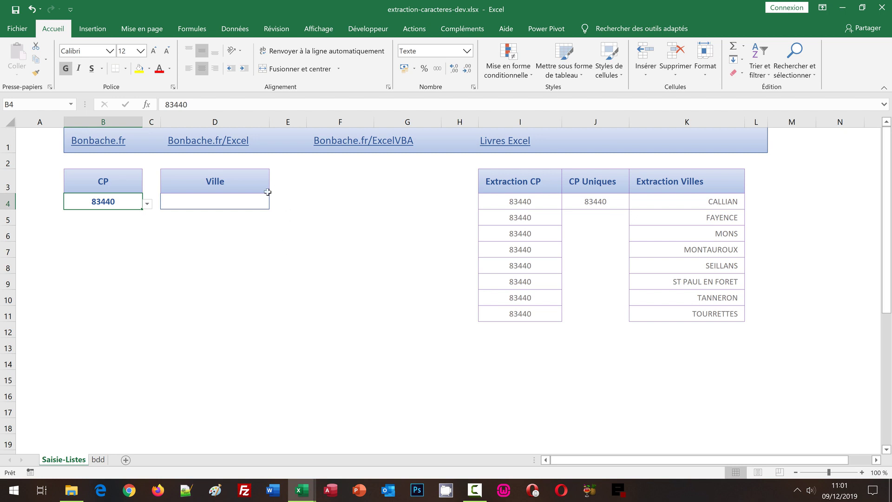
Step: Choose SEILLANS from the city list in the Ville cell D4
{"action": "left_click", "coordinate": [257, 202]}
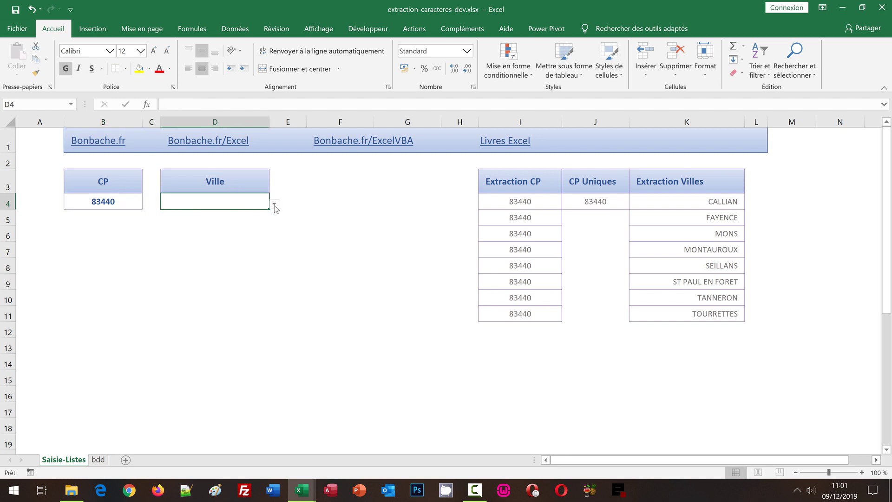
{"action": "left_click", "coordinate": [275, 205]}
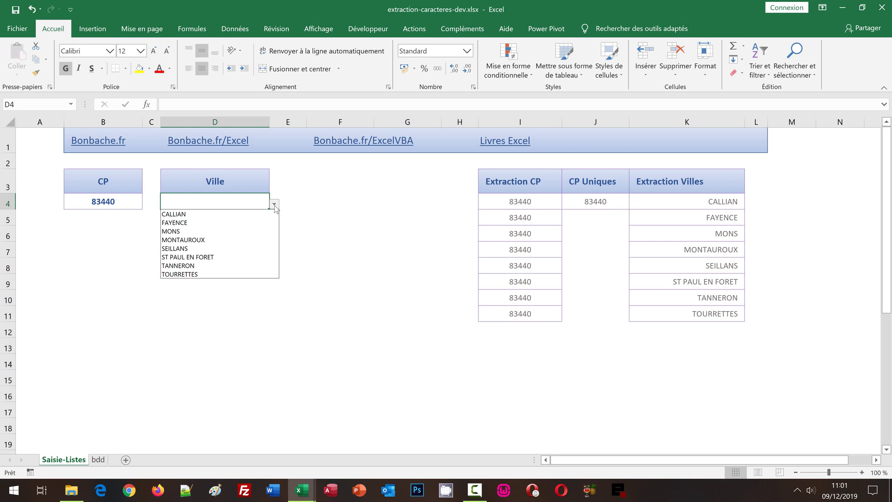
{"action": "left_click", "coordinate": [225, 248]}
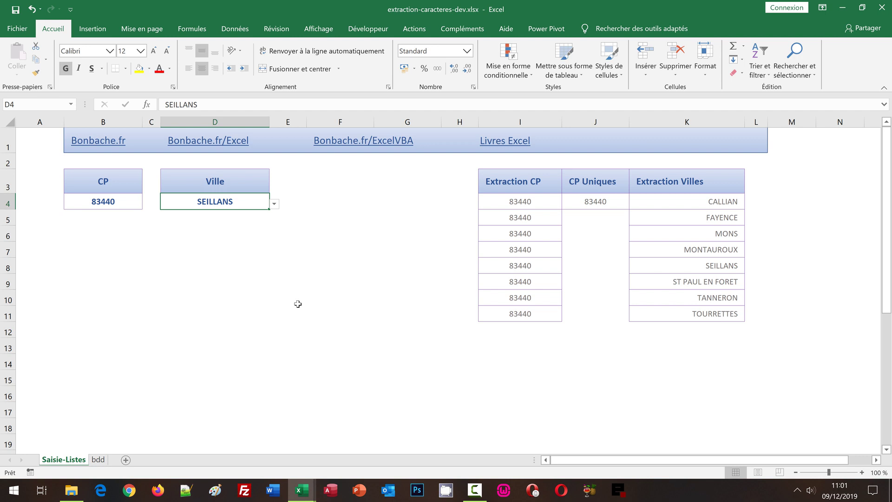
{"action": "left_click", "coordinate": [298, 304]}
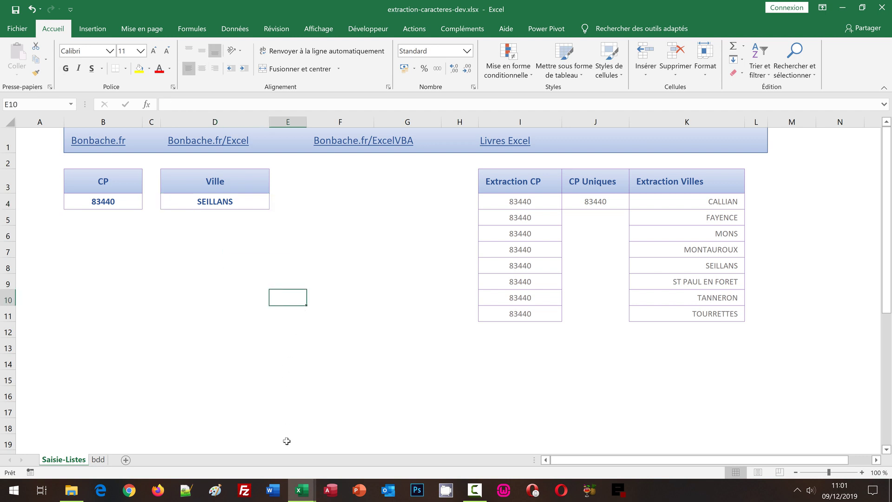
Step: Switch to the extraction-caracteres.xlsx workbook and examine the empty CP, Ville and Extraction CP cells
{"action": "mouse_move", "coordinate": [302, 490]}
{"action": "left_click", "coordinate": [349, 441]}
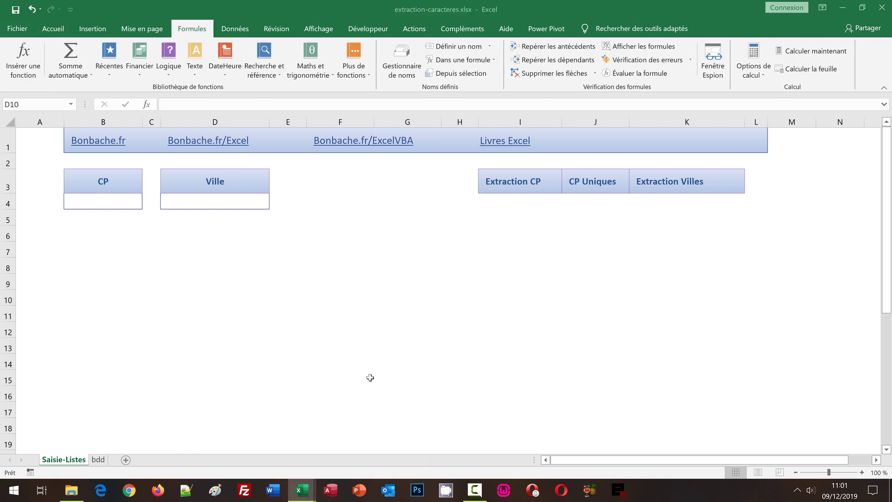
{"action": "left_click", "coordinate": [370, 371]}
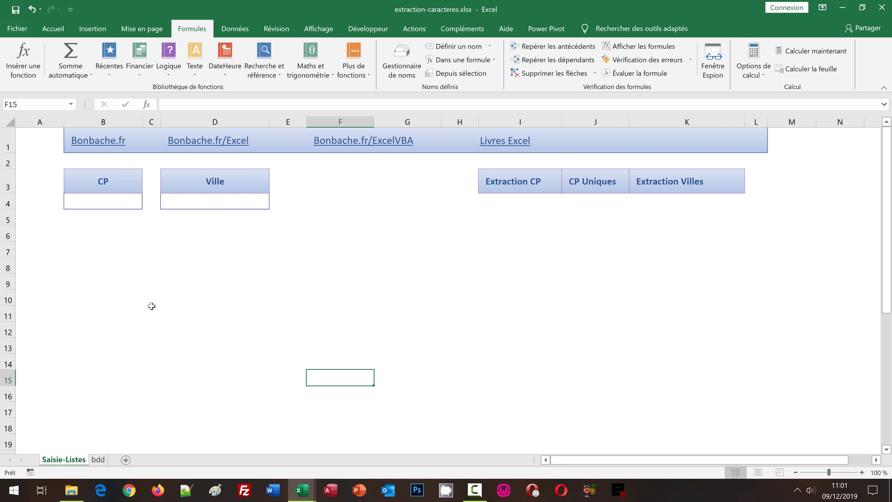
{"action": "left_click", "coordinate": [112, 201]}
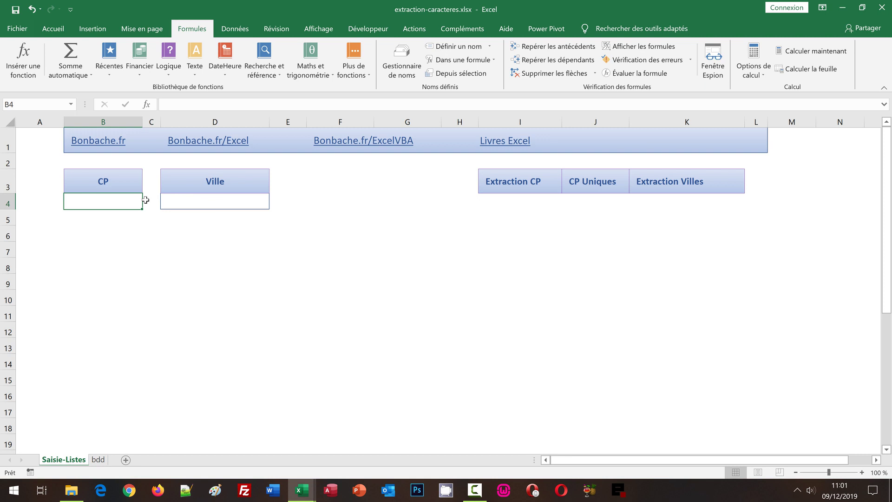
{"action": "left_click", "coordinate": [220, 201]}
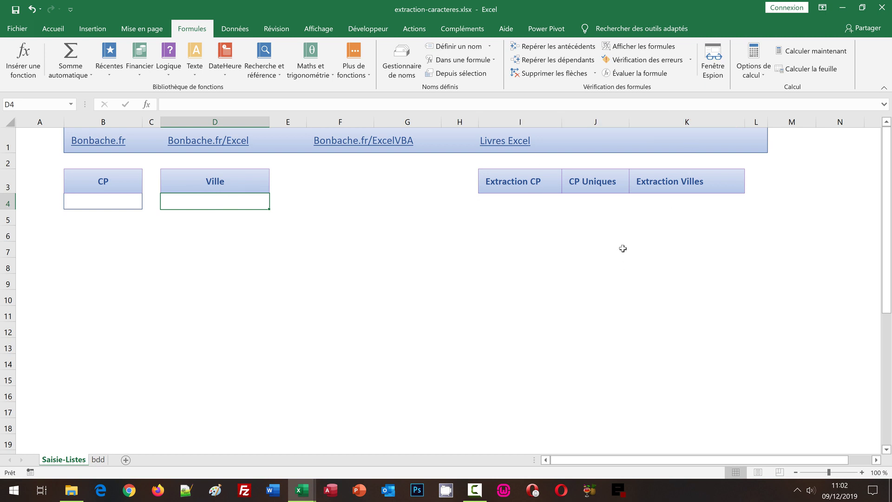
{"action": "left_click", "coordinate": [536, 201]}
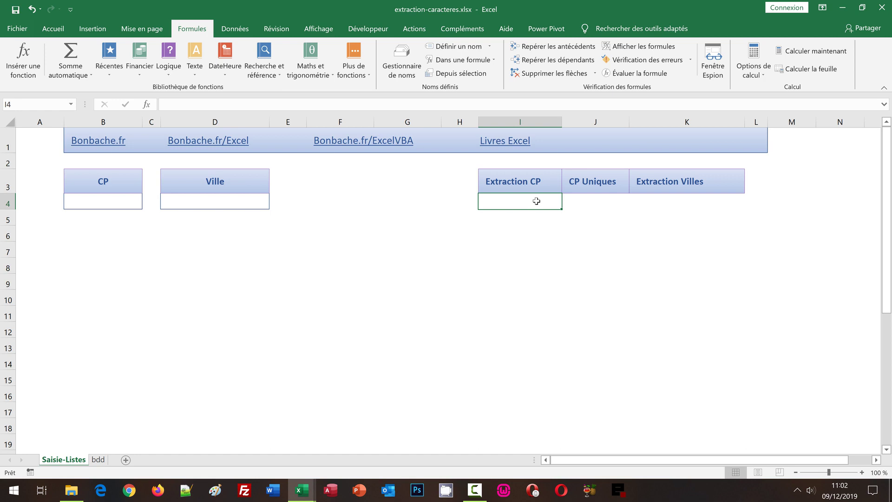
Step: Examine the Commune_nom and Commune_dep columns of the table on the bdd sheet
{"action": "left_click", "coordinate": [104, 460]}
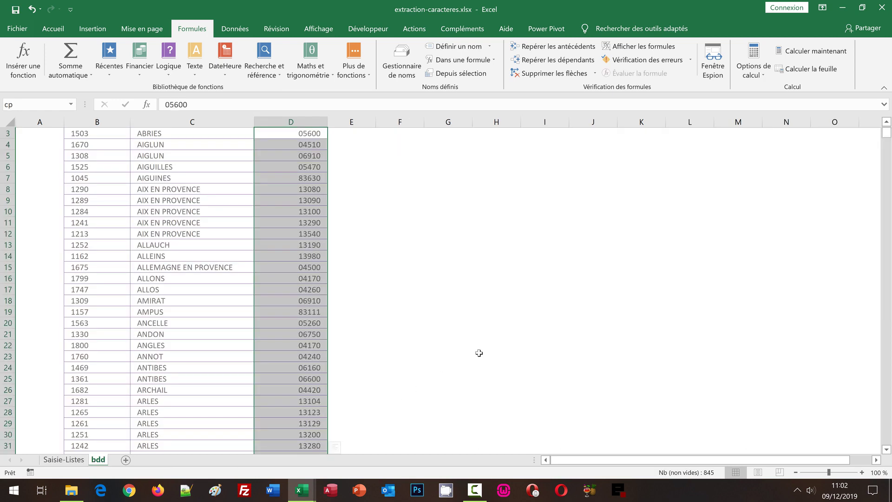
{"action": "scroll", "coordinate": [488, 354], "scroll_direction": "up", "scroll_amount": 1}
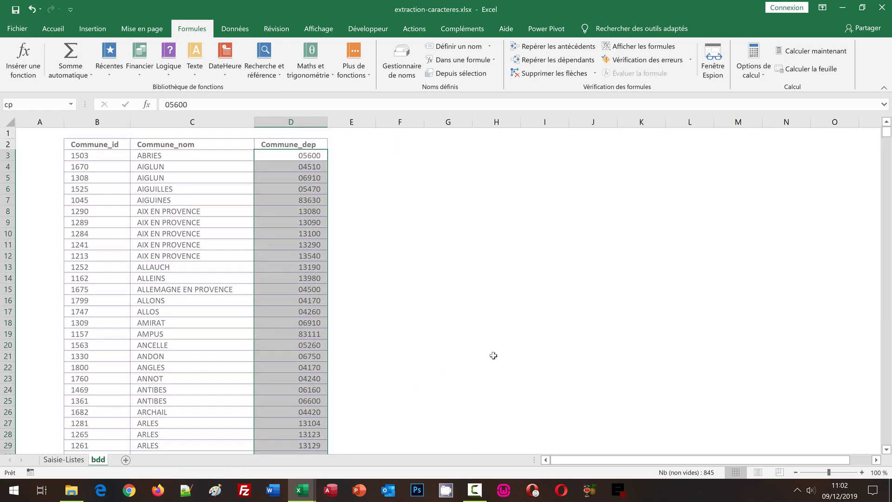
{"action": "left_click", "coordinate": [451, 203]}
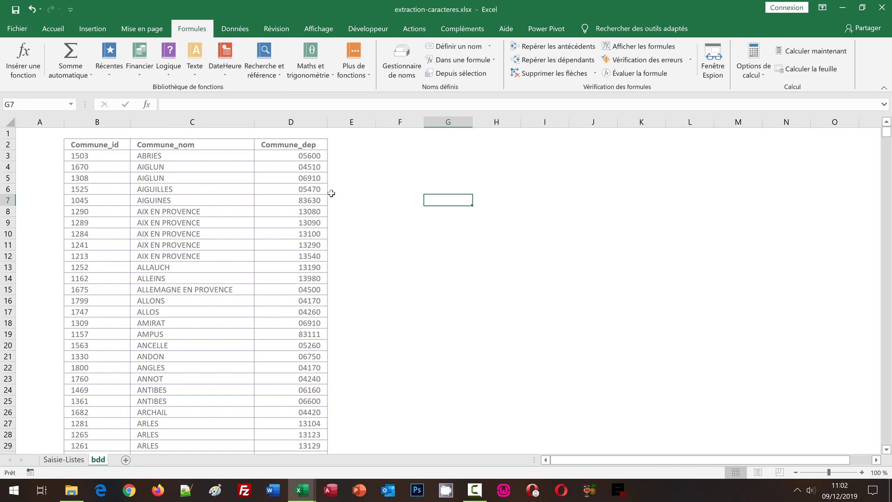
{"action": "left_click", "coordinate": [170, 154]}
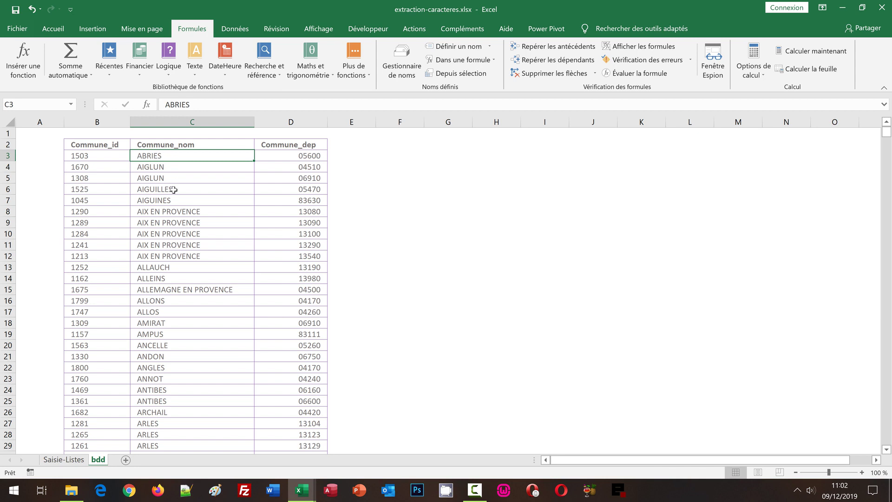
{"action": "left_click", "coordinate": [176, 316]}
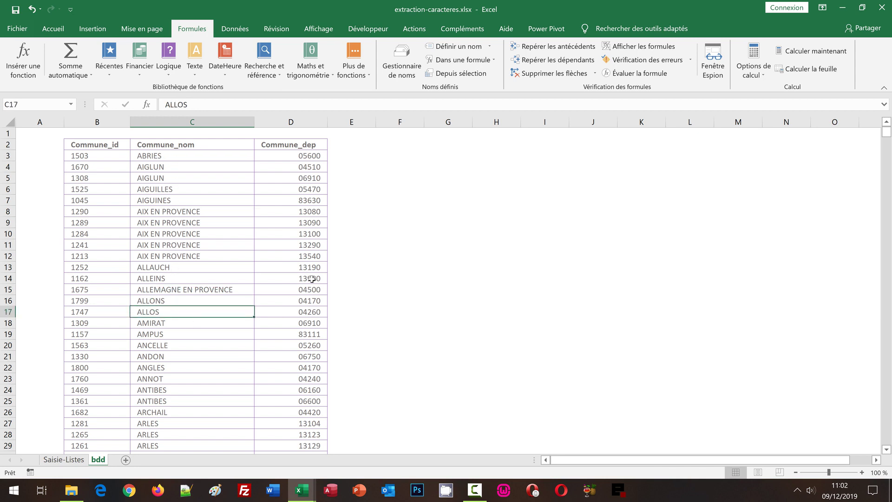
{"action": "left_click", "coordinate": [289, 155]}
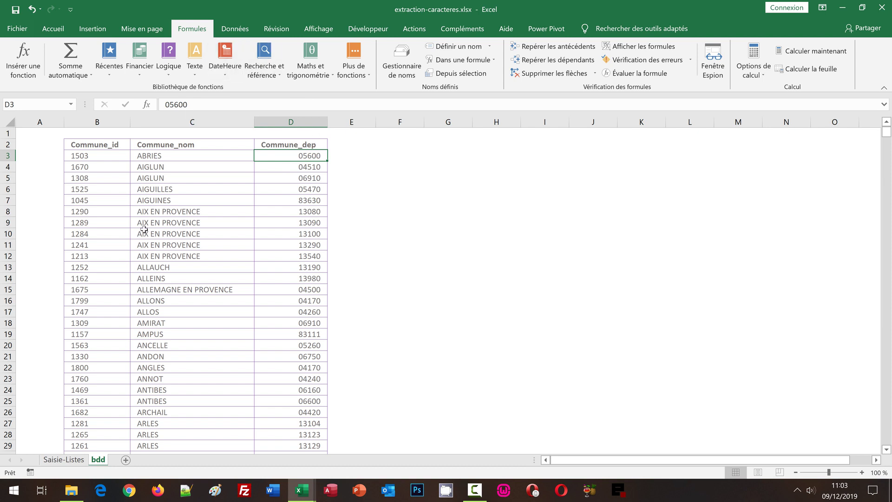
Step: Select the named range cp on the bdd sheet and review the workbook's list of defined names
{"action": "left_click", "coordinate": [71, 105]}
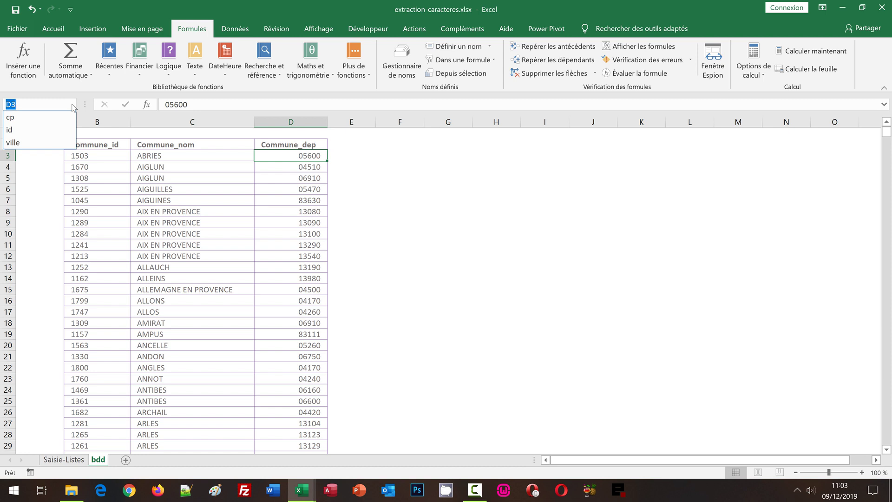
{"action": "left_click", "coordinate": [35, 119]}
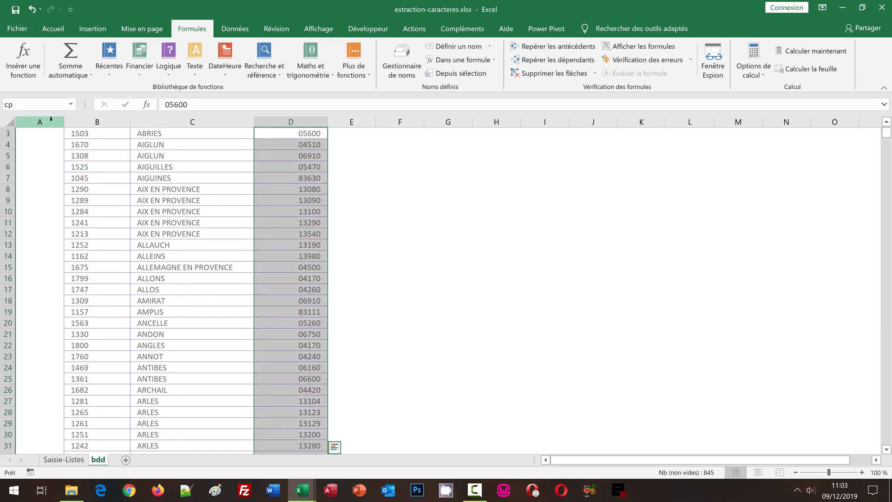
{"action": "left_click", "coordinate": [71, 105]}
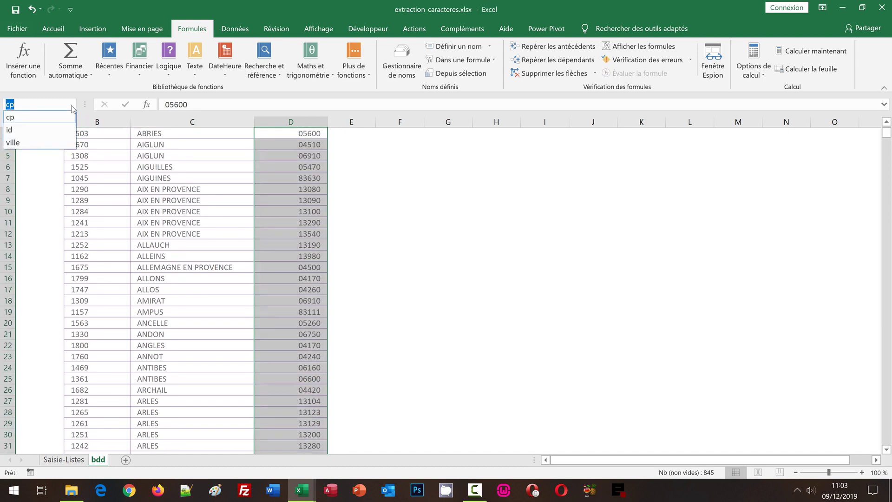
{"action": "left_click", "coordinate": [64, 144]}
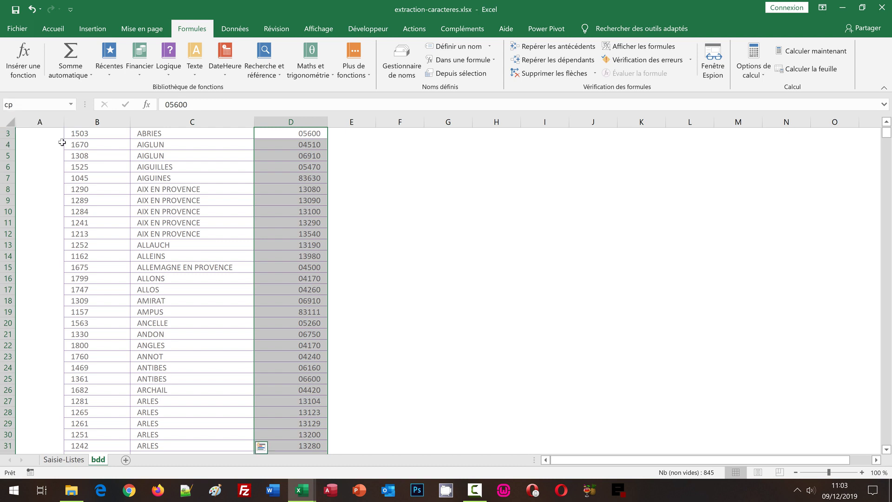
{"action": "left_click", "coordinate": [420, 257]}
{"action": "scroll", "coordinate": [432, 261], "scroll_direction": "up", "scroll_amount": 1}
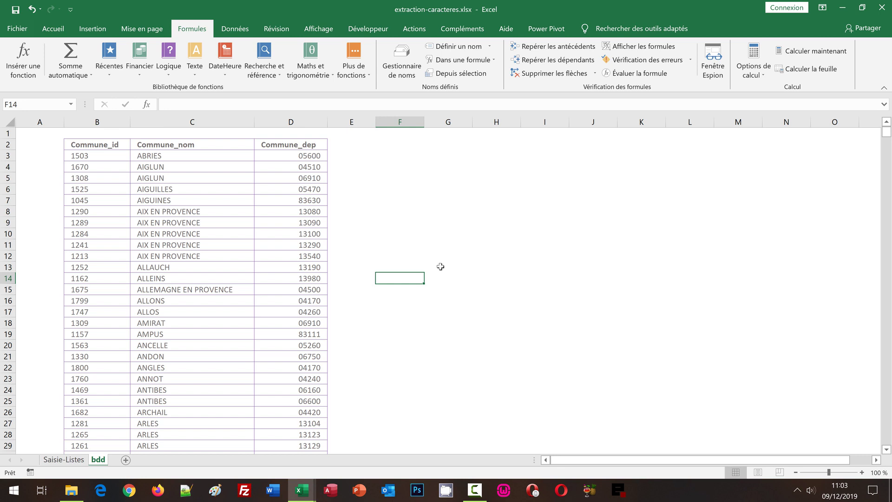
Step: Select the range I4:I30 under the Extraction CP heading on the Saisie-Listes sheet
{"action": "left_click", "coordinate": [53, 460]}
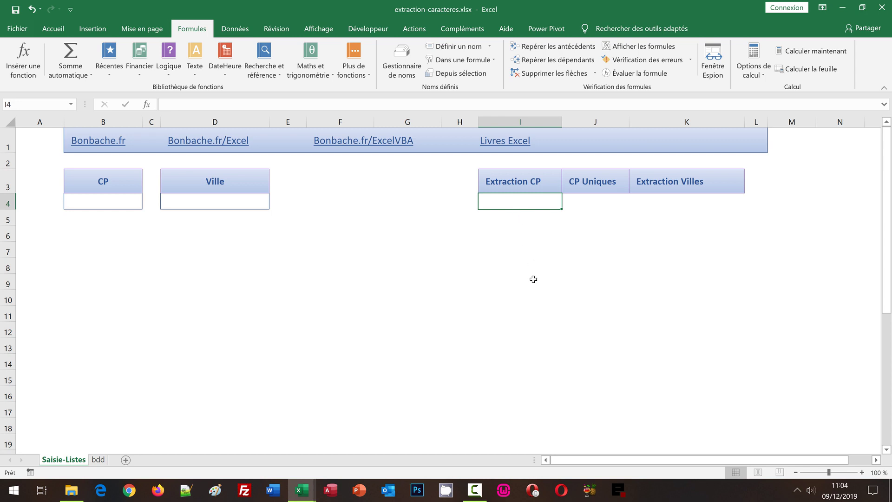
{"action": "scroll", "coordinate": [524, 327], "scroll_direction": "down", "scroll_amount": 6}
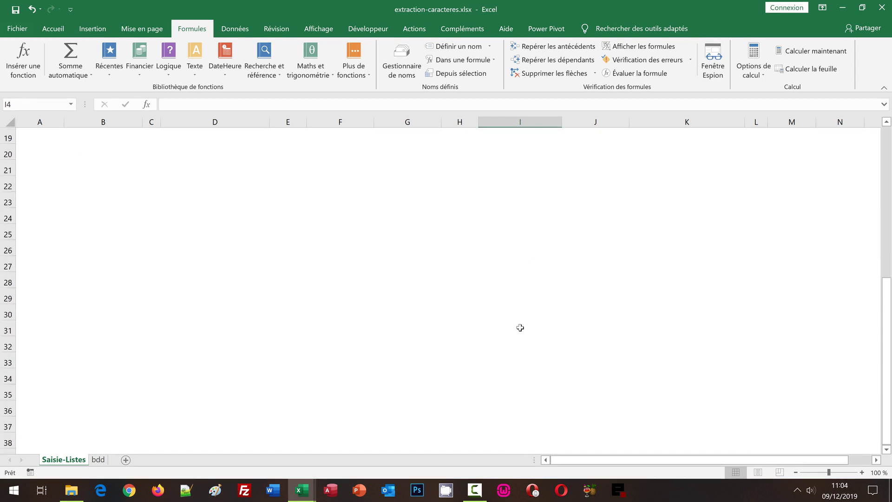
{"action": "left_click", "coordinate": [518, 312], "text": "shift"}
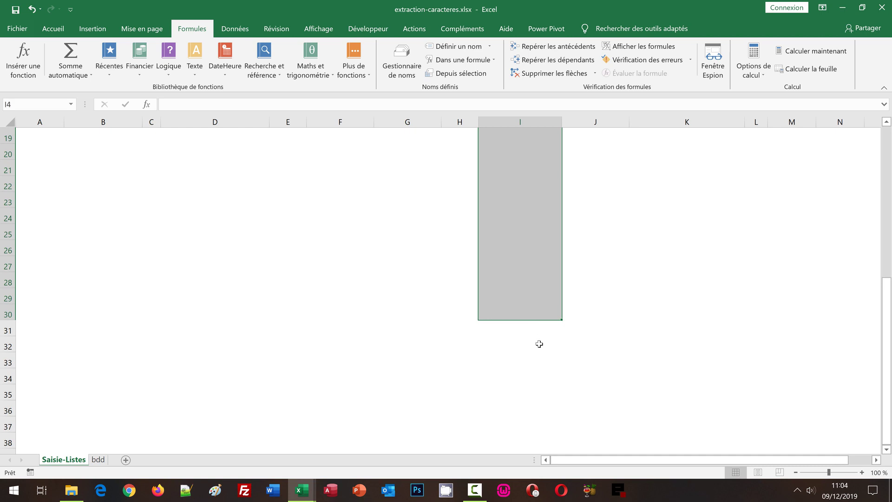
{"action": "scroll", "coordinate": [539, 344], "scroll_direction": "up", "scroll_amount": 6}
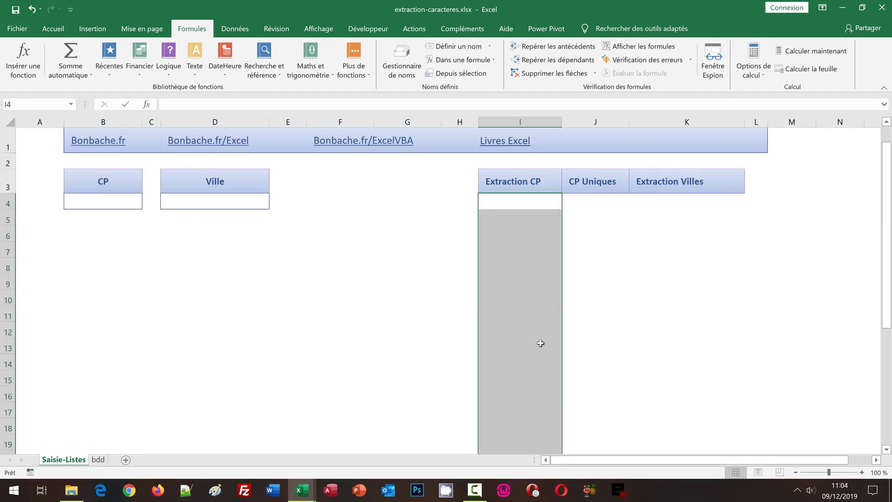
Step: Start the Extraction CP formula with =SiErreur(Index(cp; so that it returns entries from the cp range with error handling
{"action": "type", "text": "="}
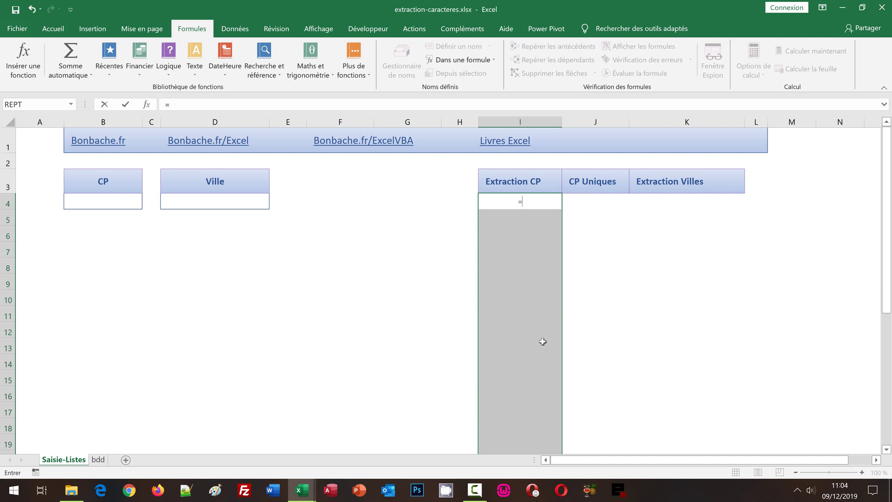
{"action": "type", "text": "Si"}
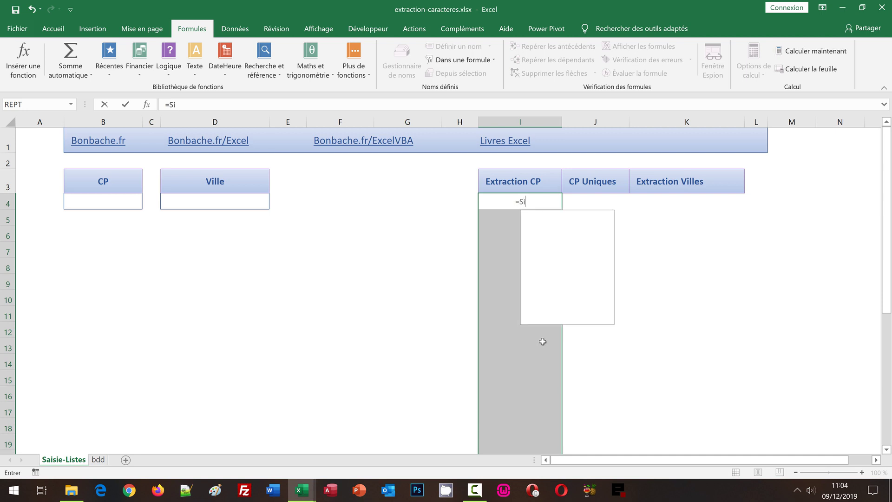
{"action": "type", "text": "Erreur("}
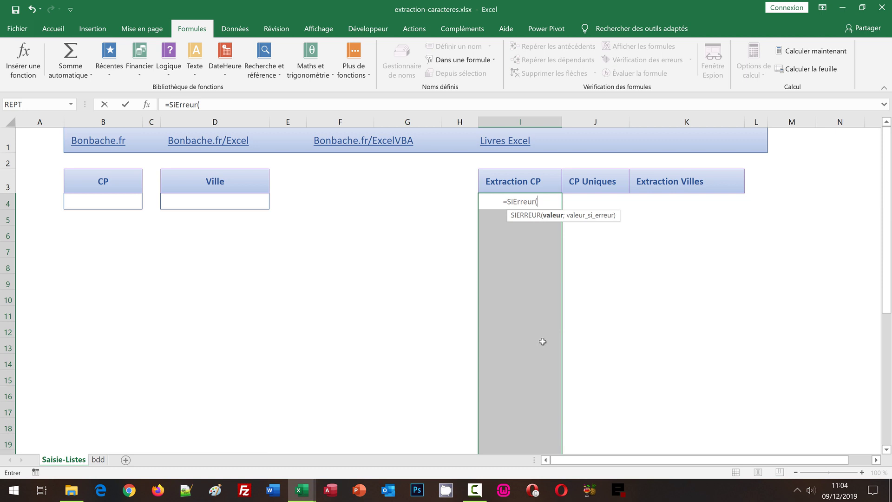
{"action": "type", "text": "In"}
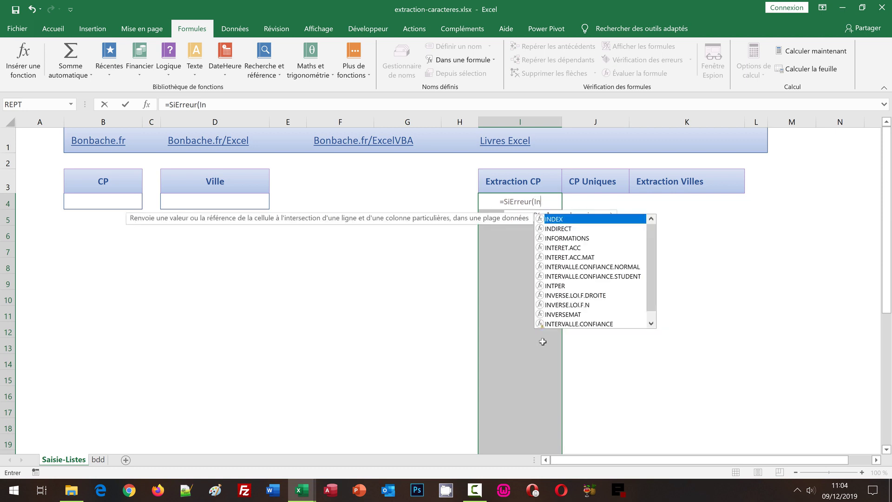
{"action": "type", "text": "dex("}
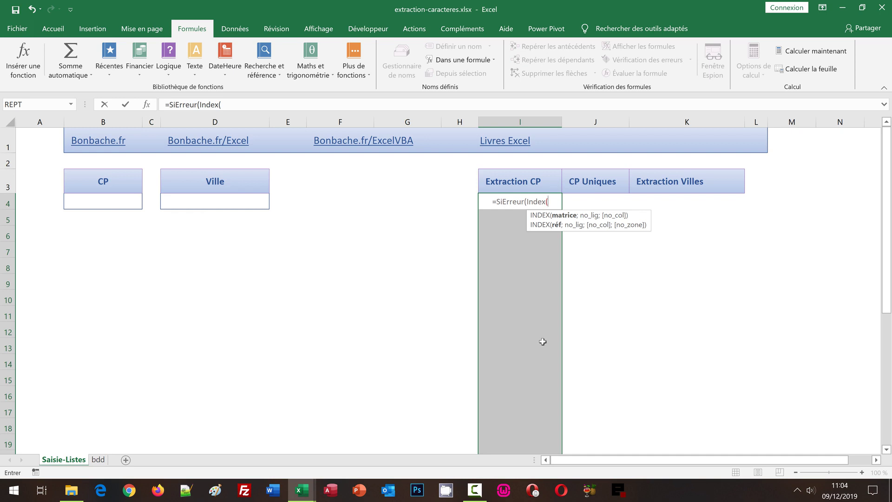
{"action": "type", "text": "cp"}
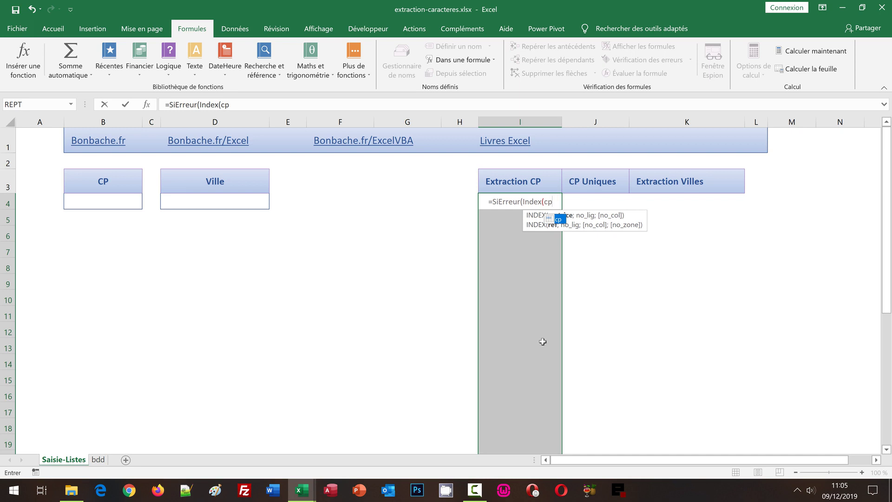
{"action": "type", "text": ";"}
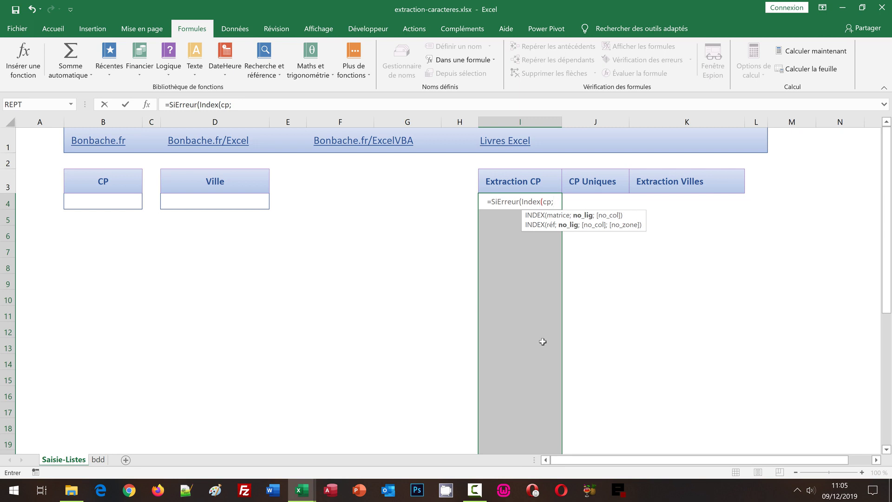
Step: Nest Grande.Valeur( as the row-number argument of the Index function
{"action": "type", "text": "Grande"}
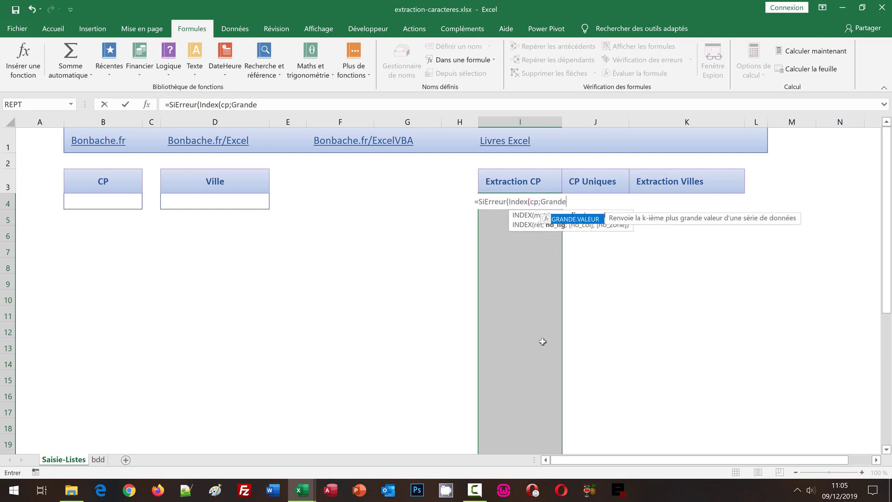
{"action": "type", "text": "/"}
{"action": "key", "text": "BackSpace"}
{"action": "type", "text": ".Vl"}
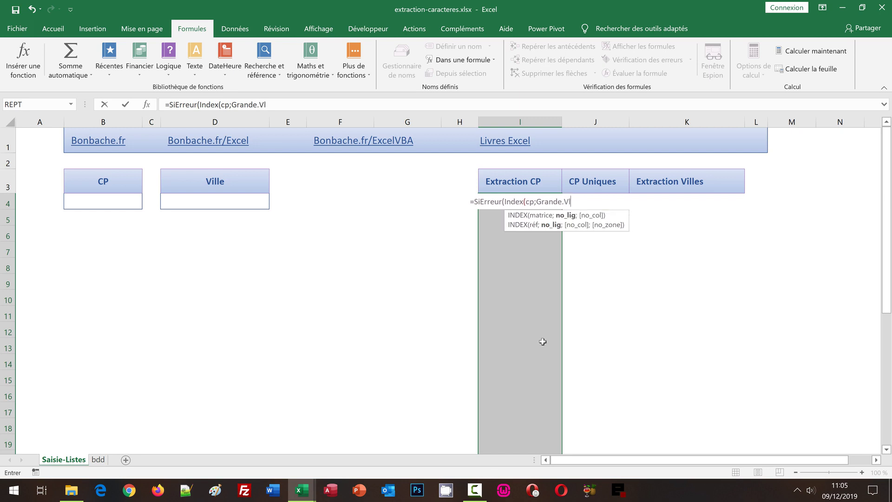
{"action": "key", "text": "BackSpace"}
{"action": "type", "text": "a"}
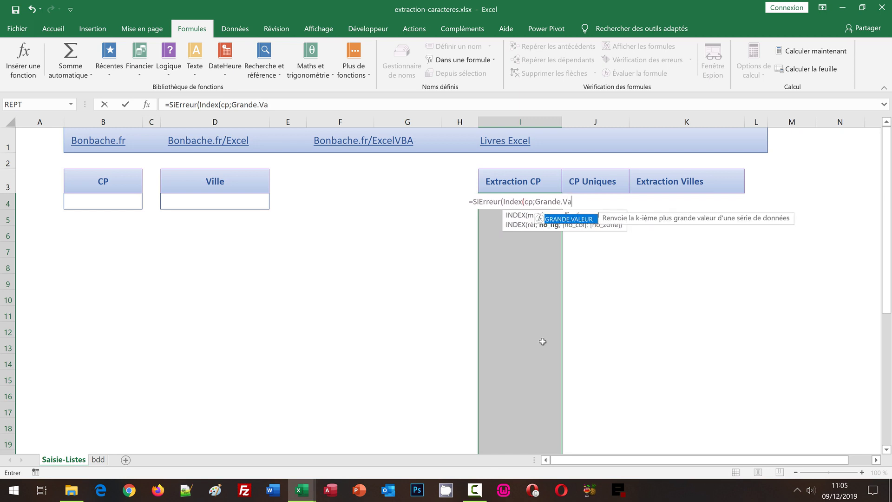
{"action": "type", "text": "leur("}
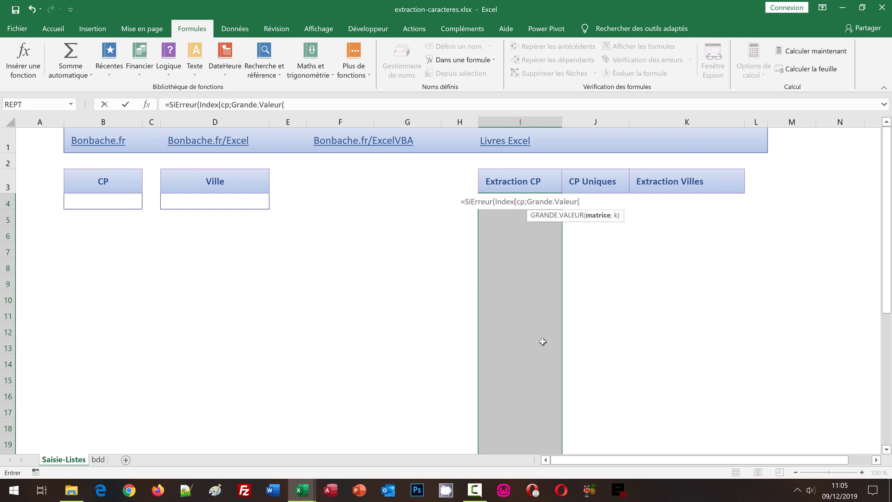
Step: Within Grande.Valeur, add the condition Si(Gauche(cp;NbCar(B4))=B4 to compare the leading characters of the postal codes with the CP cell
{"action": "type", "text": "Si("}
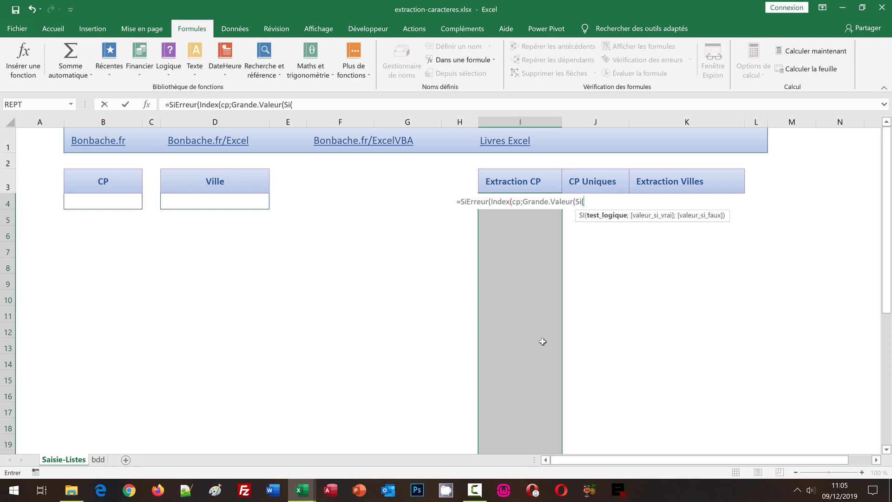
{"action": "type", "text": "Ga"}
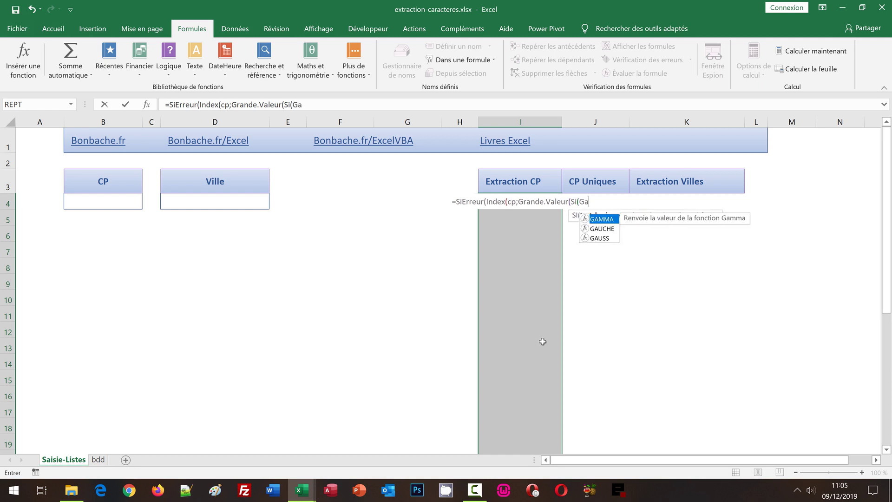
{"action": "type", "text": "uche("}
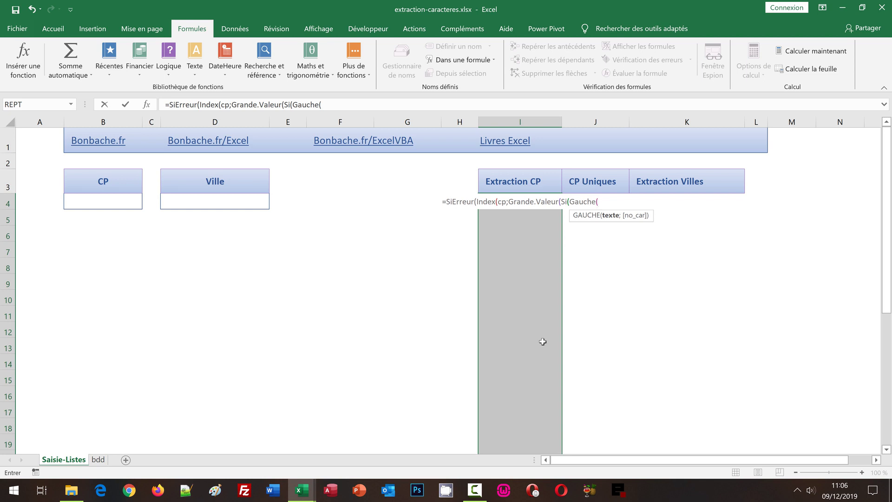
{"action": "type", "text": "cp"}
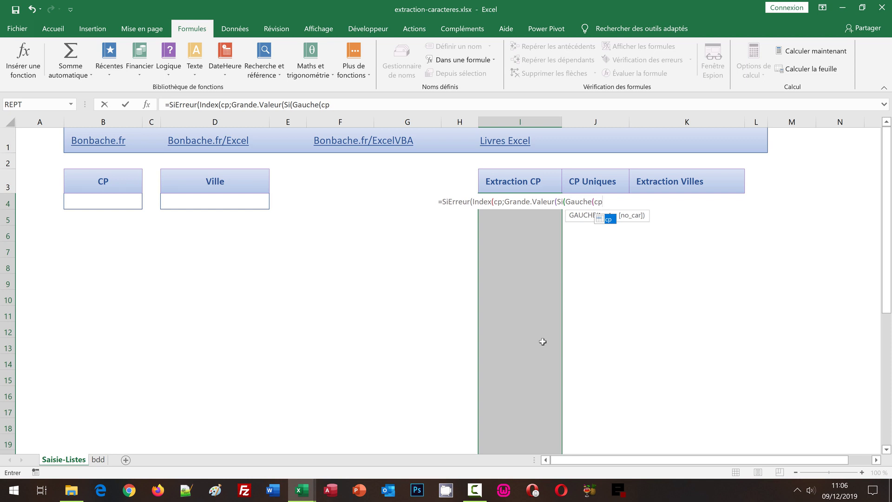
{"action": "type", "text": ";"}
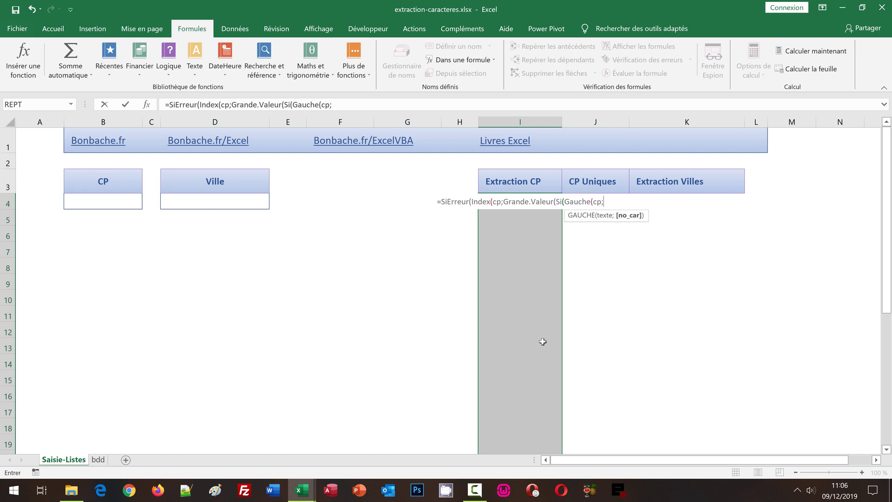
{"action": "type", "text": "NbCar"}
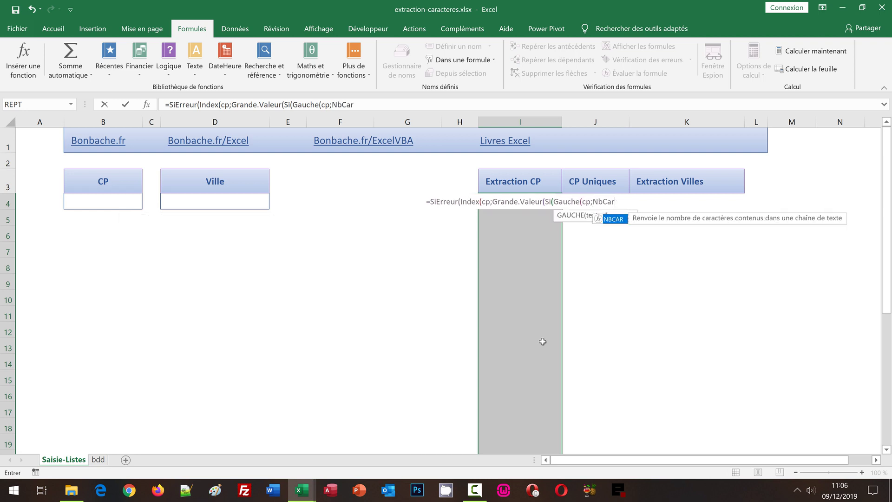
{"action": "type", "text": "("}
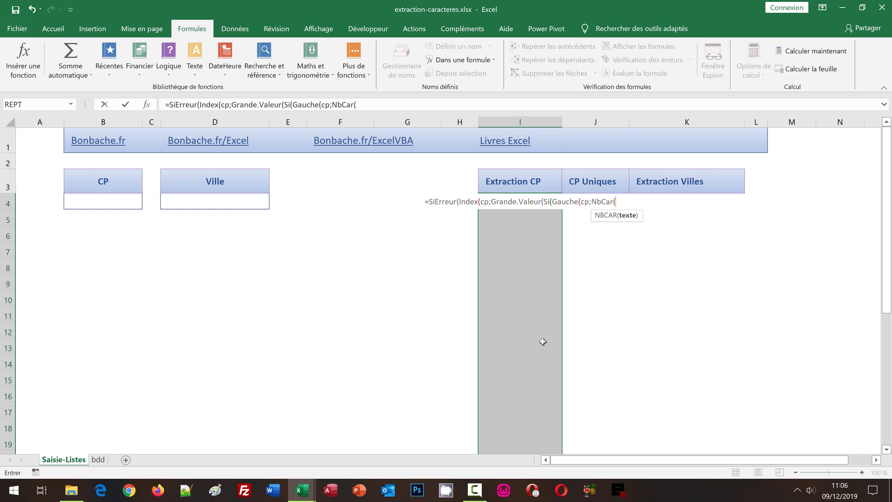
{"action": "left_click", "coordinate": [108, 202]}
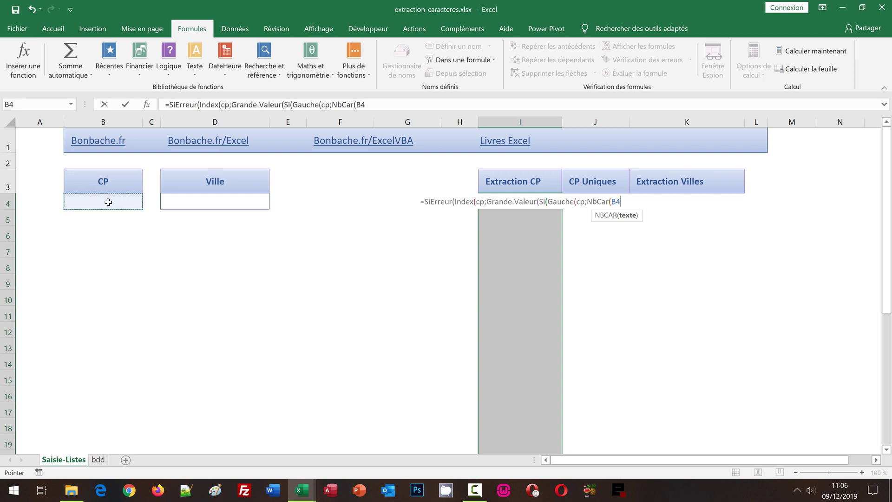
{"action": "type", "text": ")"}
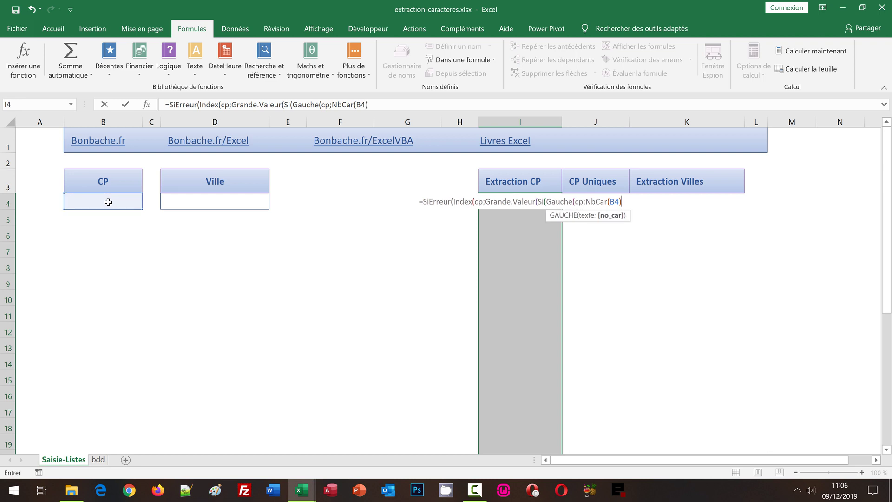
{"action": "type", "text": ")"}
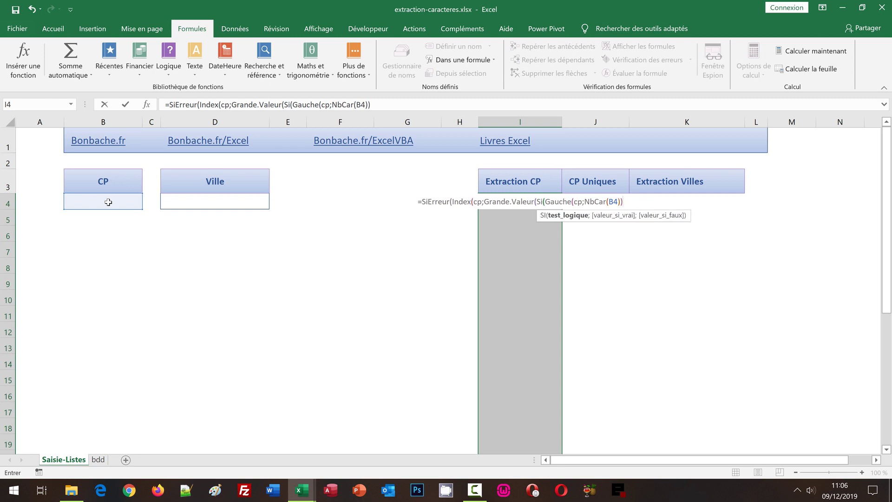
{"action": "type", "text": "="}
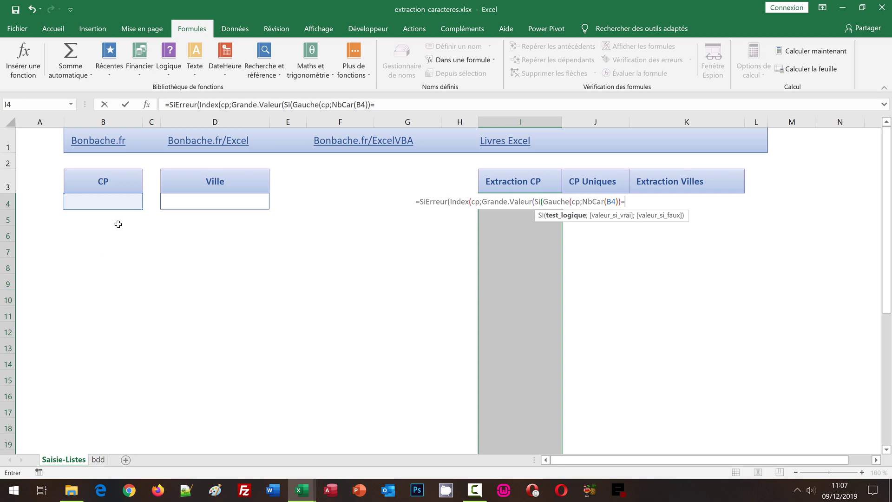
{"action": "left_click", "coordinate": [112, 201]}
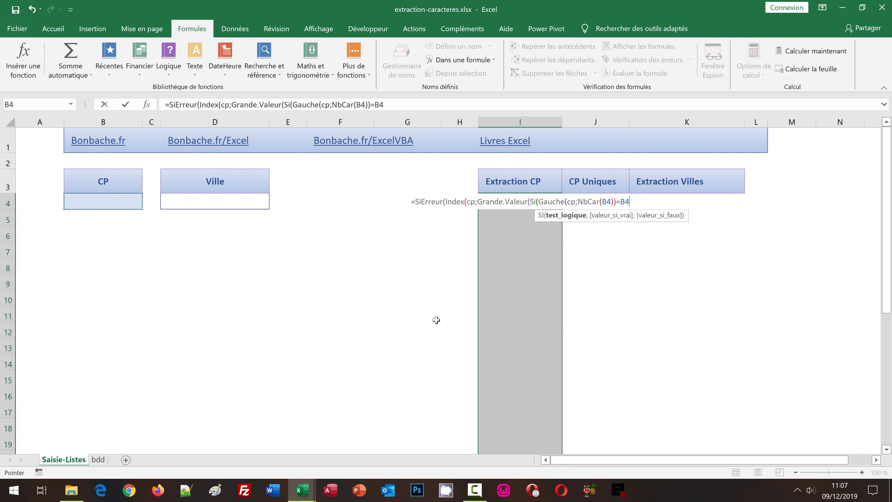
Step: Set the Si function's value-if-true argument to Equiv(cp;cp;0) to return the exact-match positions of the postal codes
{"action": "type", "text": ";"}
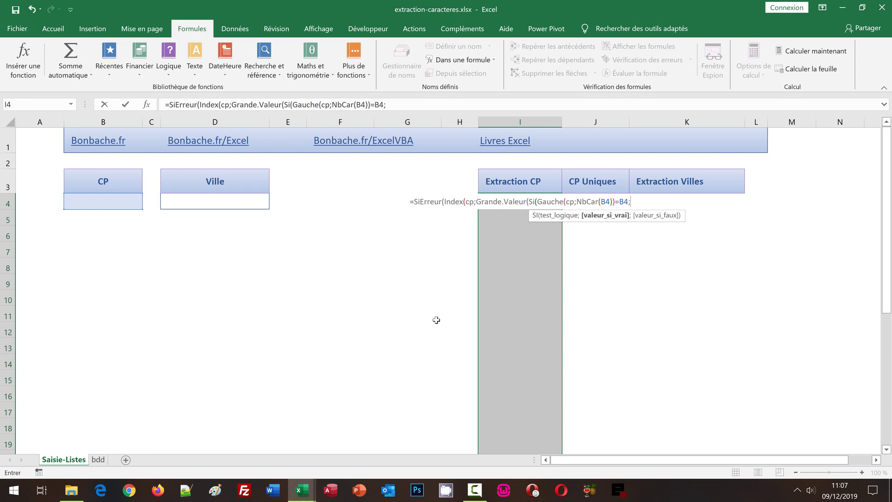
{"action": "type", "text": "Eq"}
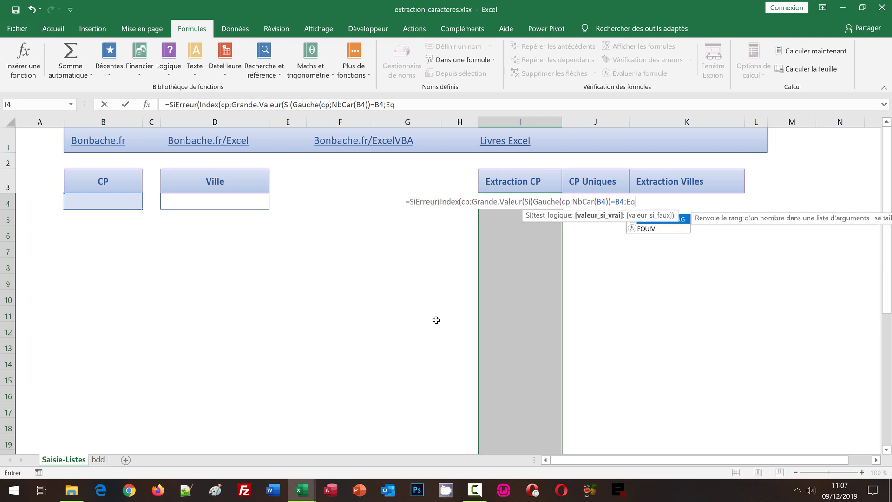
{"action": "type", "text": "uiv("}
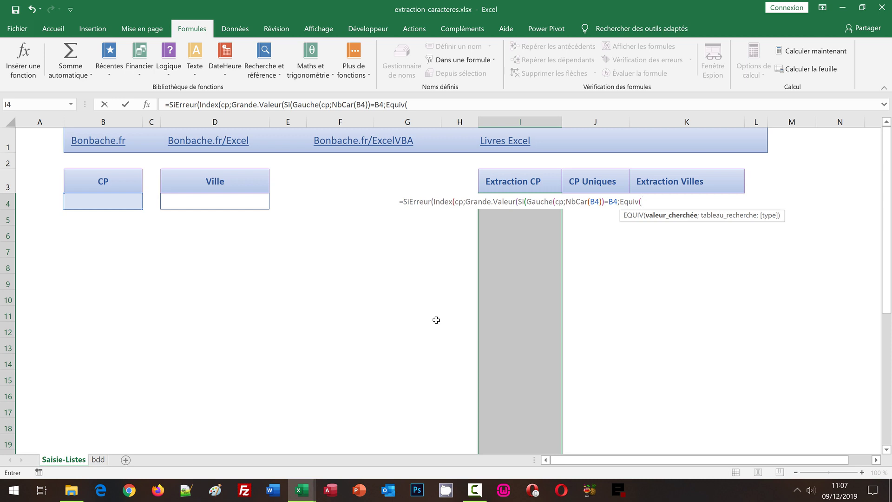
{"action": "type", "text": "cp"}
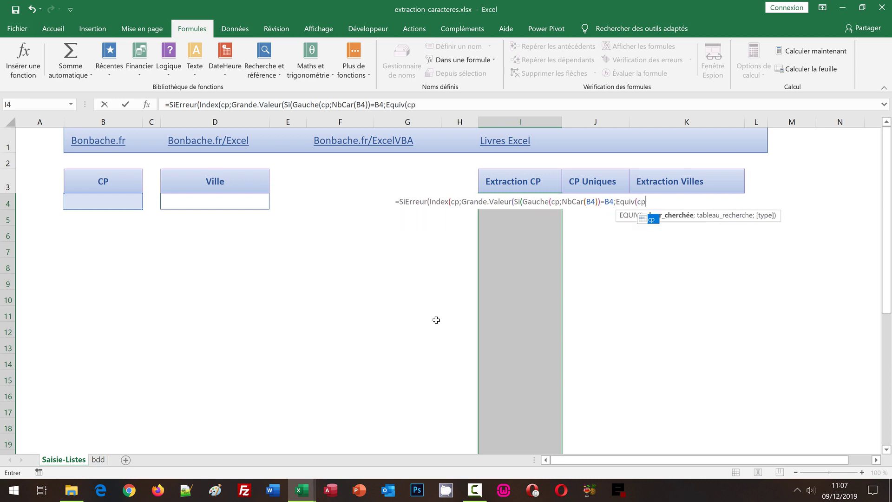
{"action": "type", "text": ";"}
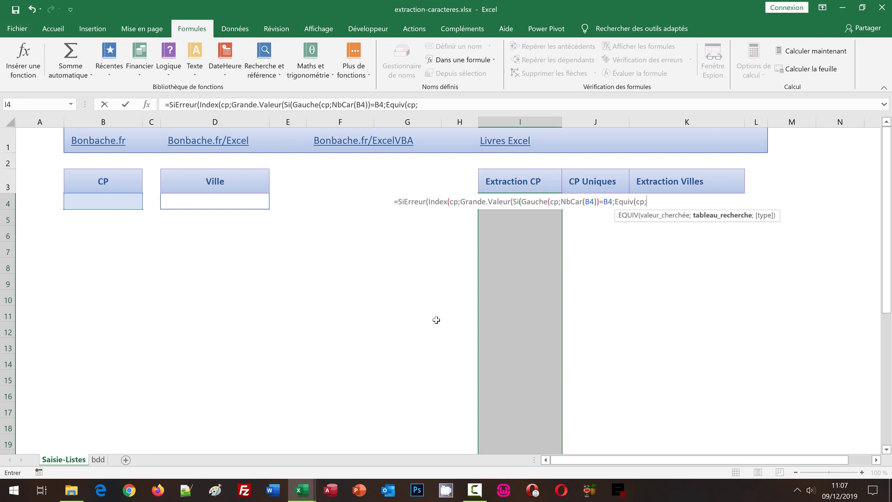
{"action": "type", "text": "cp"}
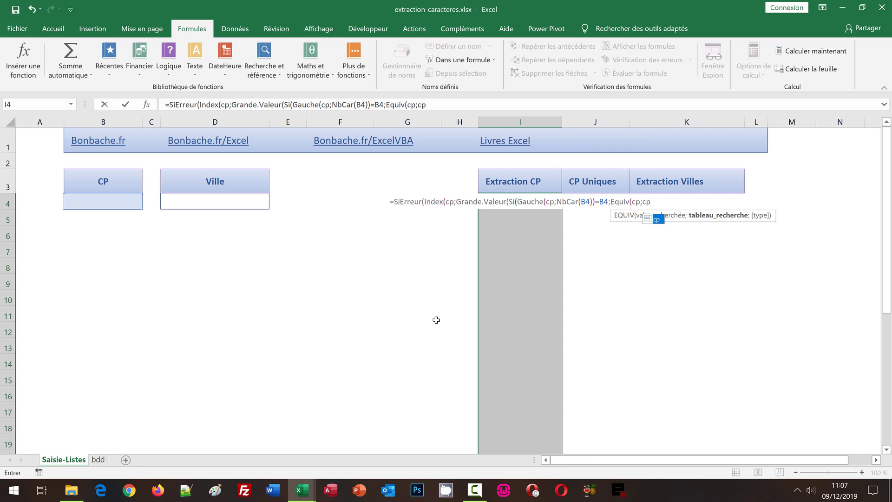
{"action": "type", "text": ";"}
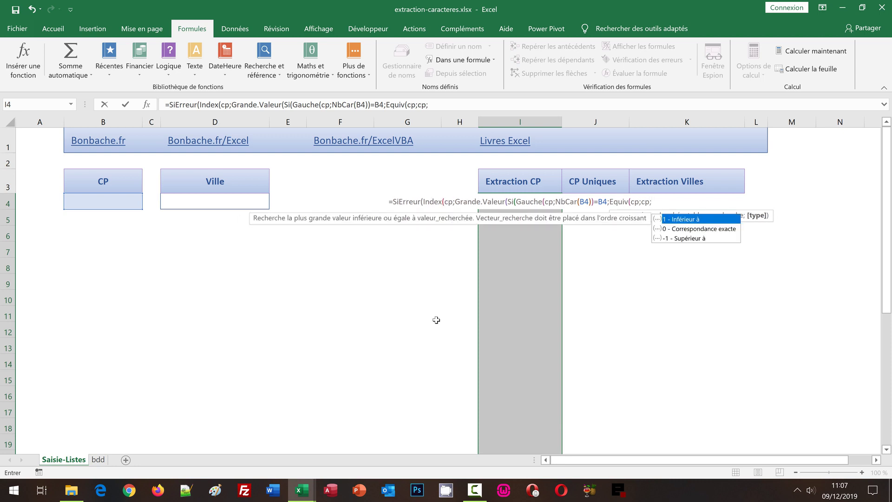
{"action": "type", "text": "0"}
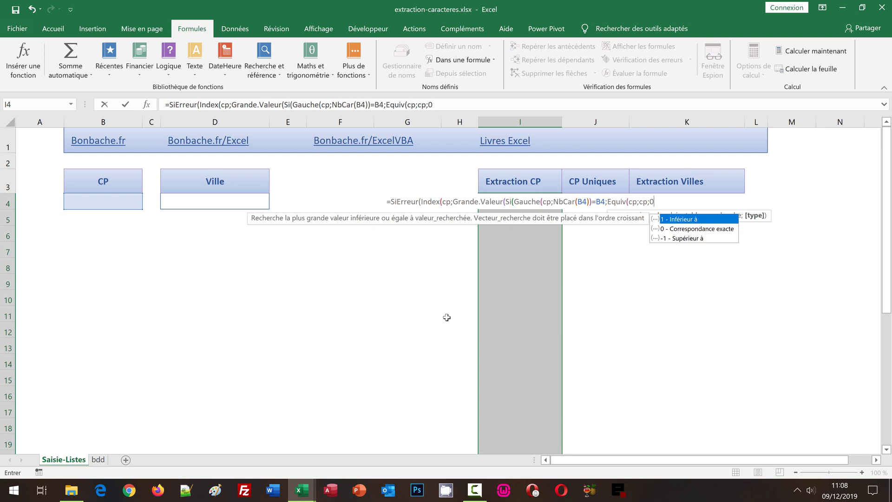
{"action": "type", "text": ")"}
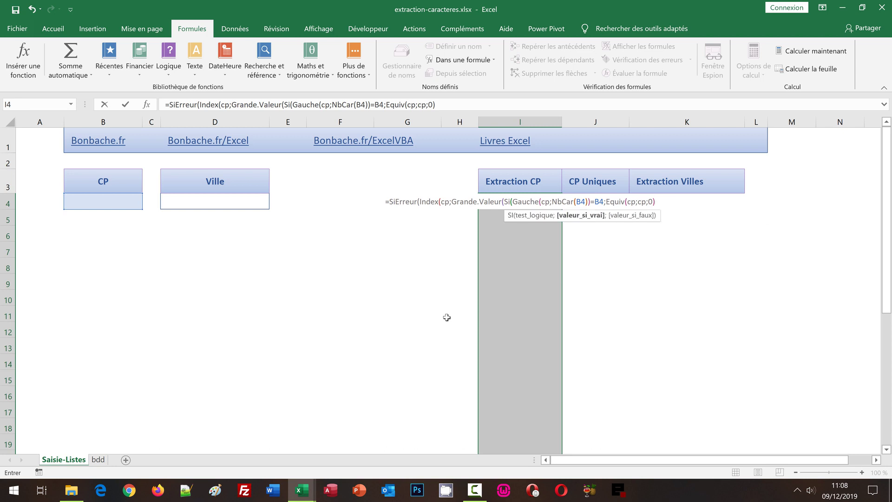
Step: Give the Si function an empty string "" as its value-if-false argument and close the function
{"action": "type", "text": ";"}
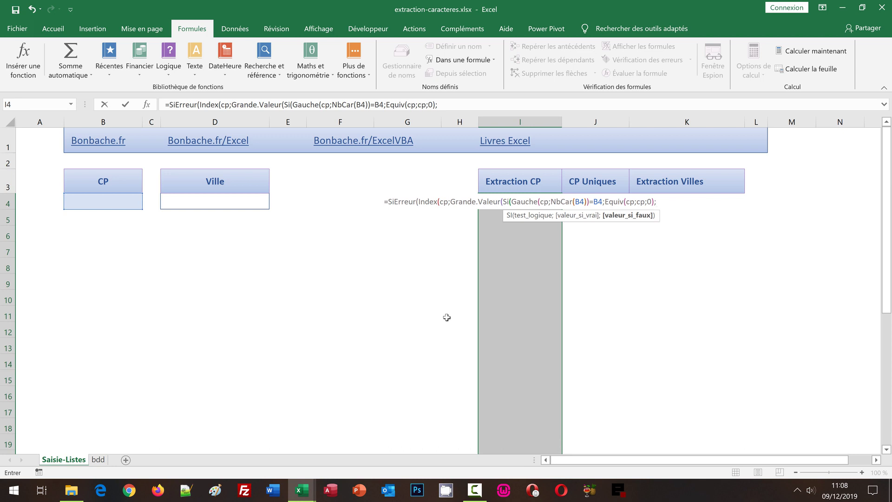
{"action": "type", "text": "\"\""}
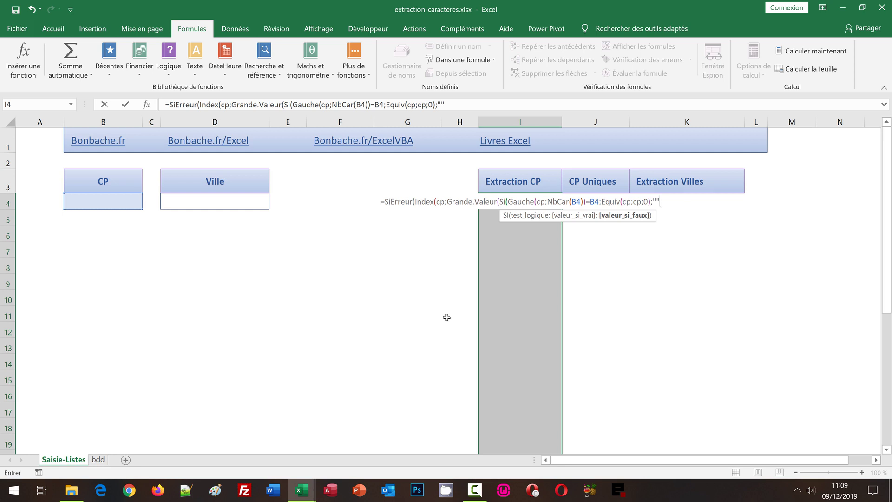
{"action": "type", "text": ")"}
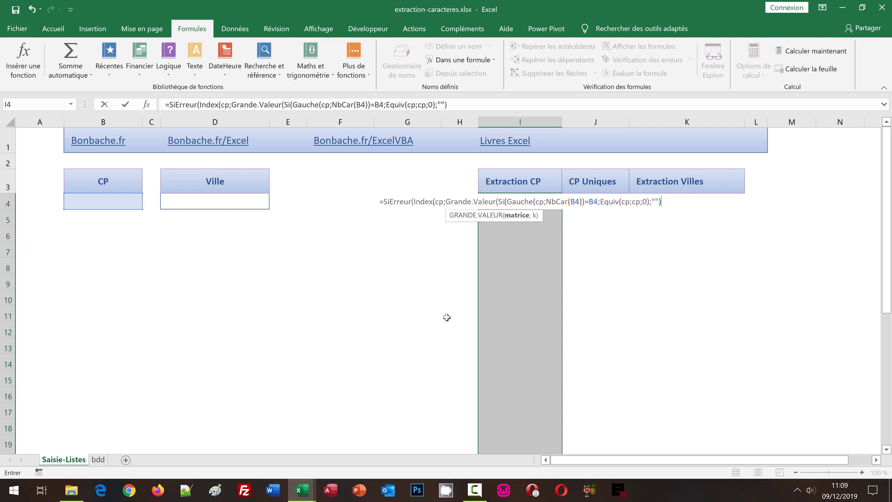
Step: Begin the rank argument k of Grande.Valeur with the nested functions Ligne(Indirect(
{"action": "type", "text": ";"}
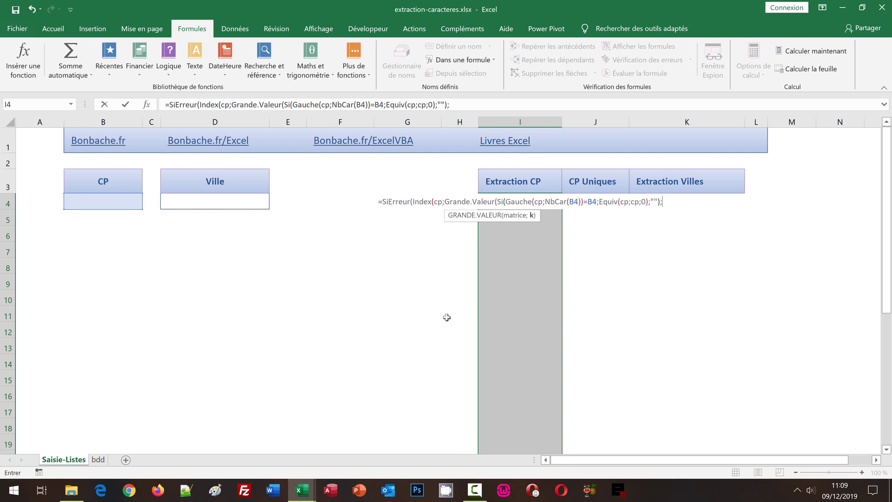
{"action": "type", "text": "Lign"}
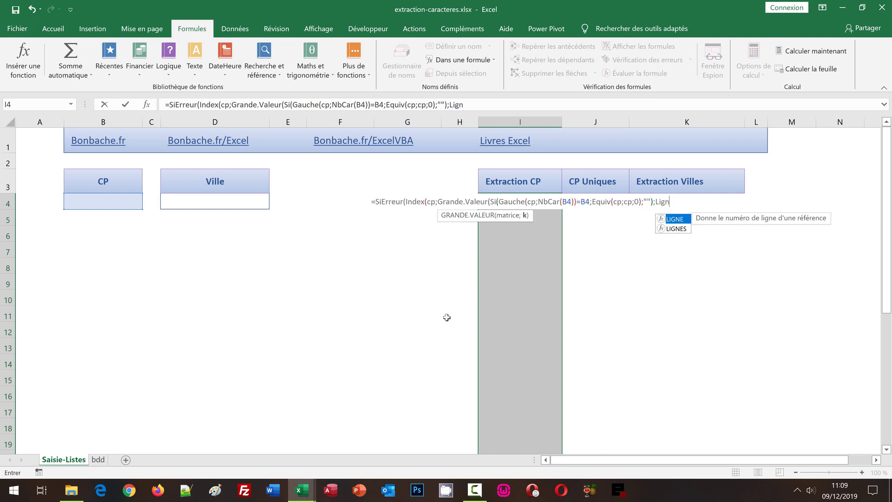
{"action": "type", "text": "e"}
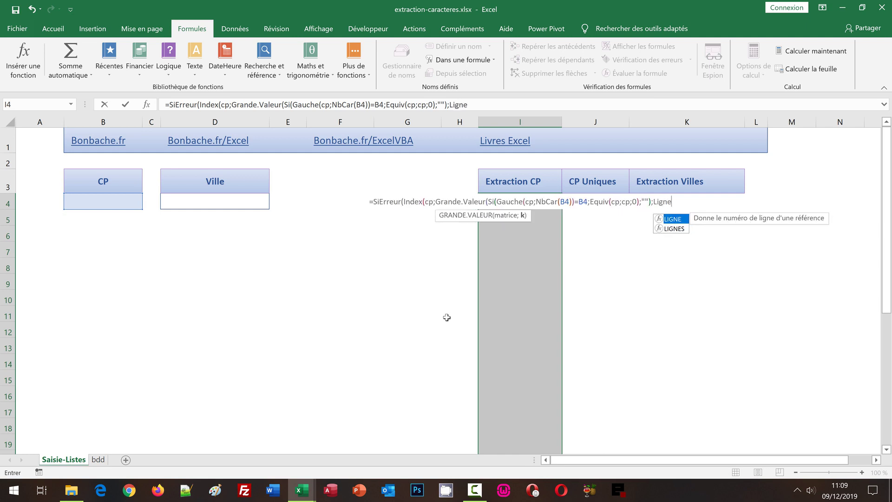
{"action": "type", "text": "("}
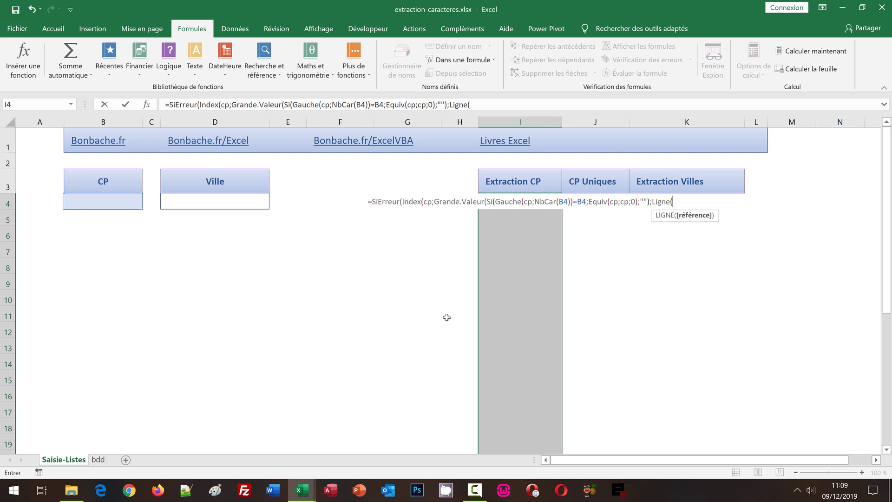
{"action": "type", "text": "Indirec"}
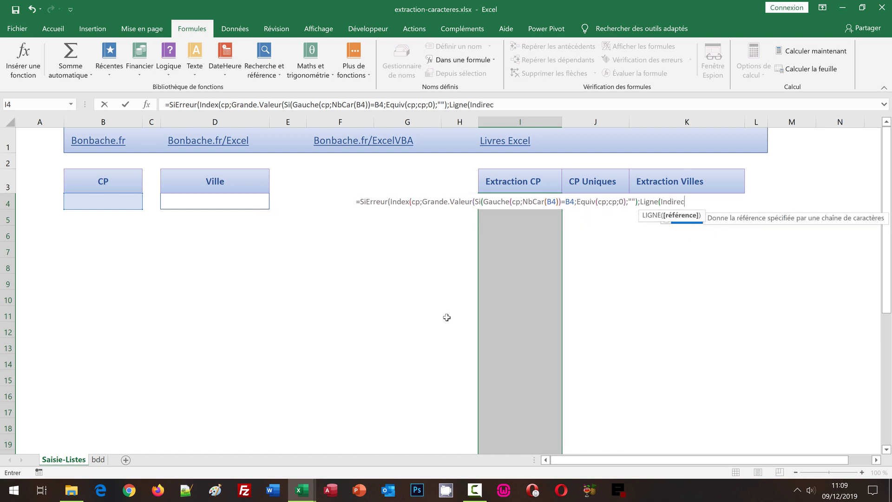
{"action": "type", "text": "t"}
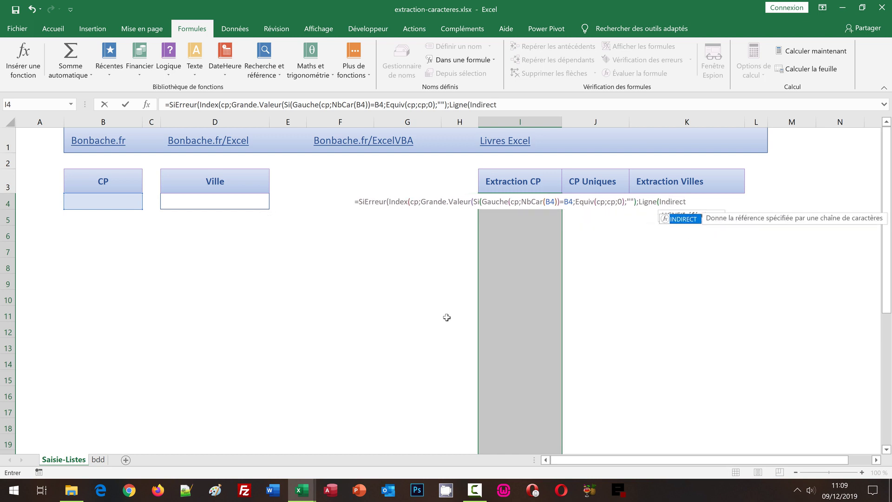
{"action": "type", "text": "("}
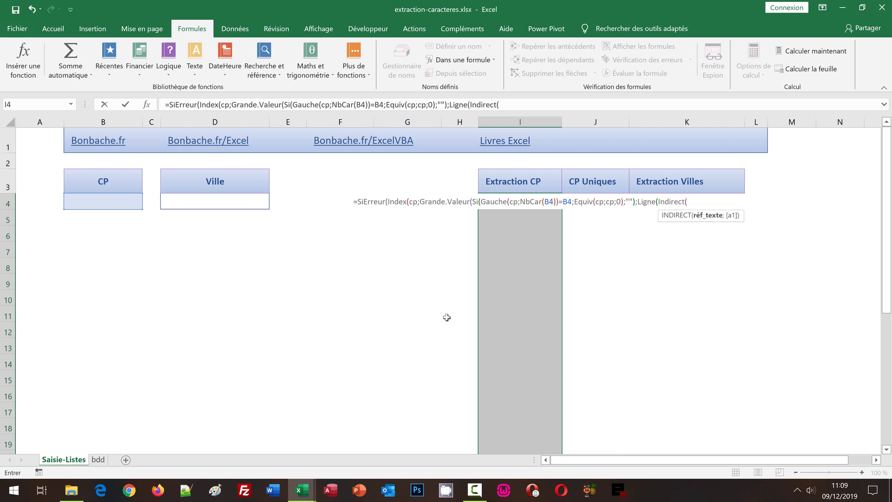
Step: Complete the Indirect reference as "1:" & Lignes(cp) to span the height of the cp range, closing Lignes, Indirect and Ligne
{"action": "type", "text": "\""}
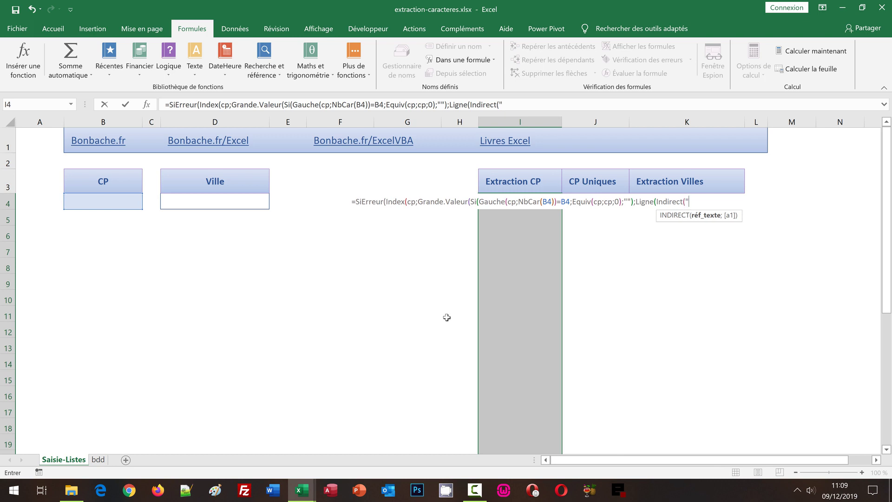
{"action": "type", "text": "1:\""}
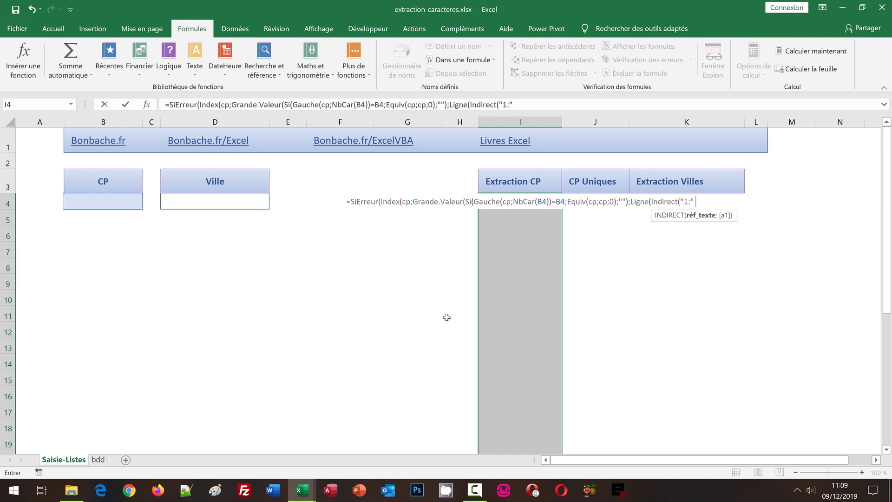
{"action": "type", "text": "&"}
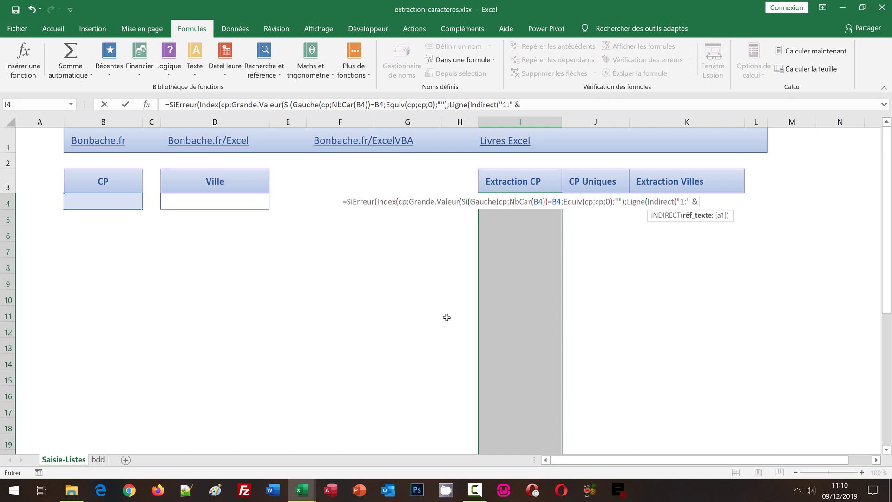
{"action": "type", "text": "Ligne"}
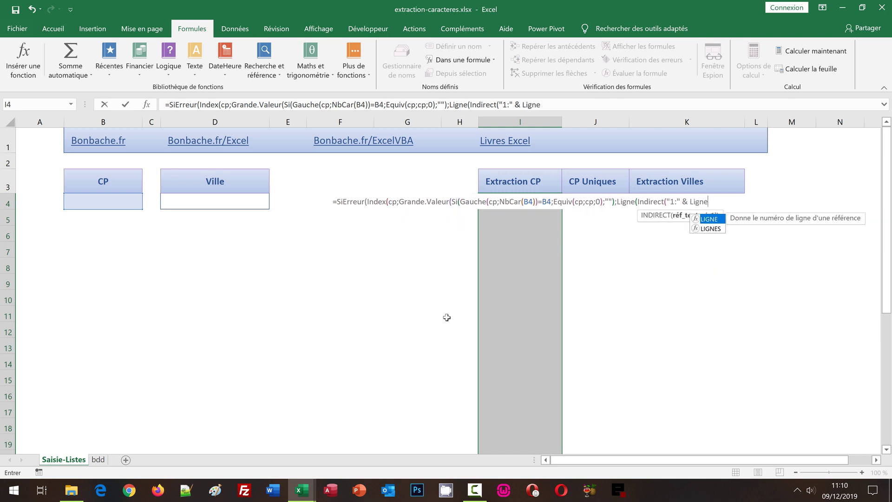
{"action": "type", "text": "s("}
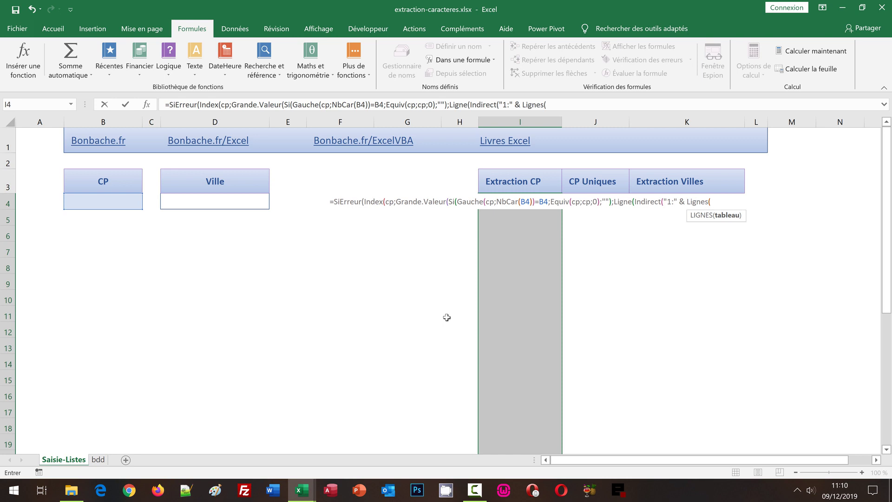
{"action": "type", "text": "cp"}
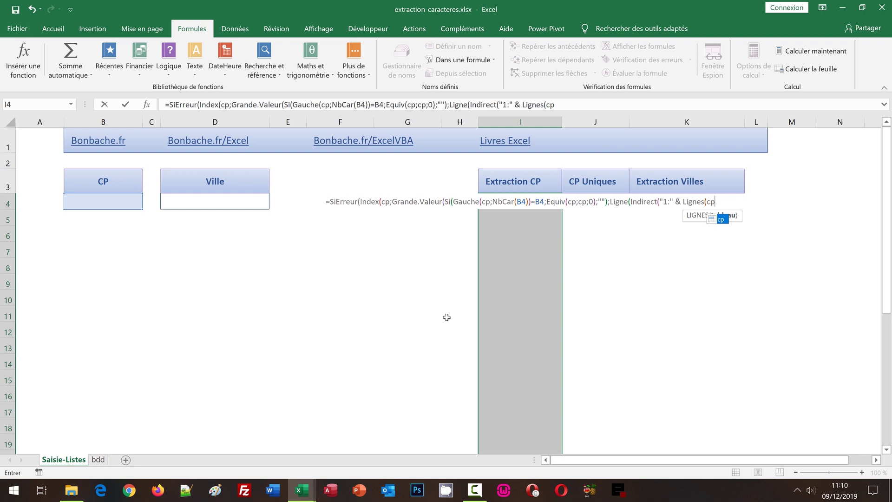
{"action": "type", "text": ")"}
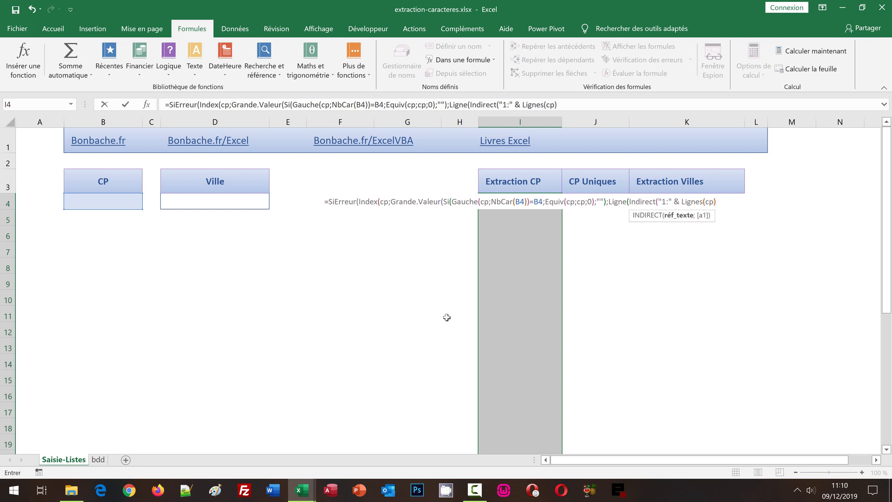
{"action": "type", "text": ")"}
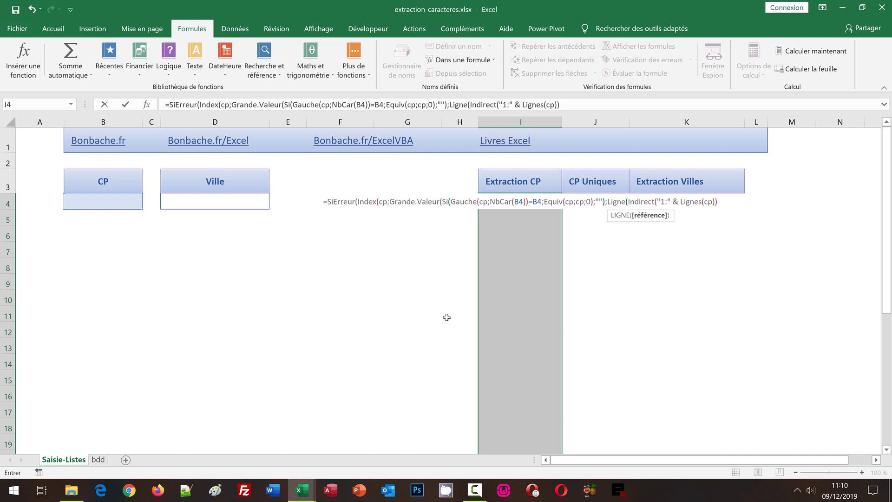
{"action": "type", "text": ")"}
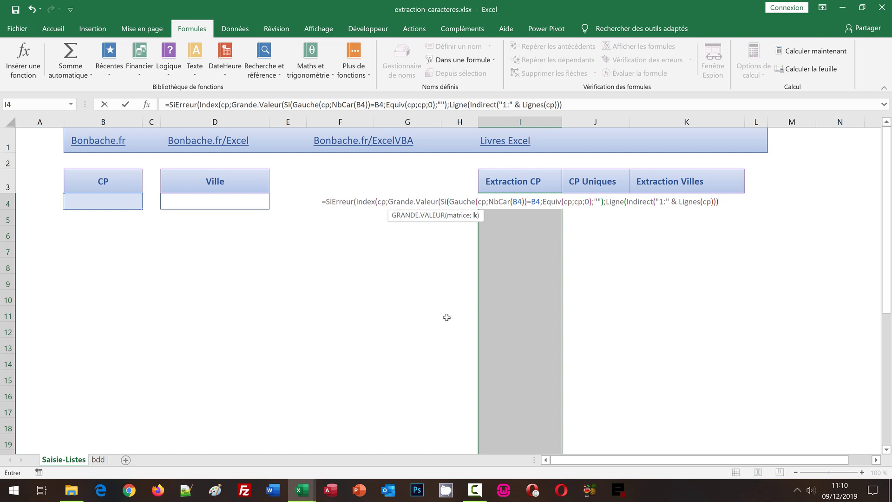
Step: Close Grande.Valeur and Index, set SiErreur's error value to "", and validate the formula as an array formula over the selected range
{"action": "type", "text": ")"}
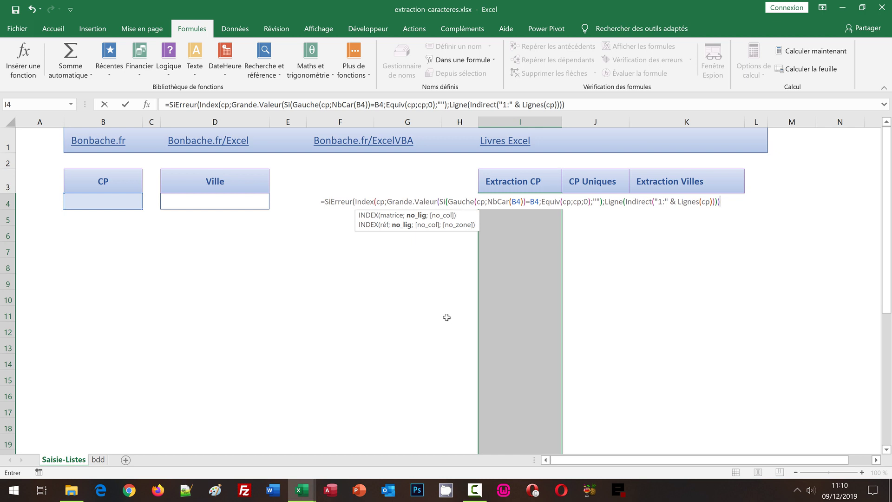
{"action": "type", "text": ")"}
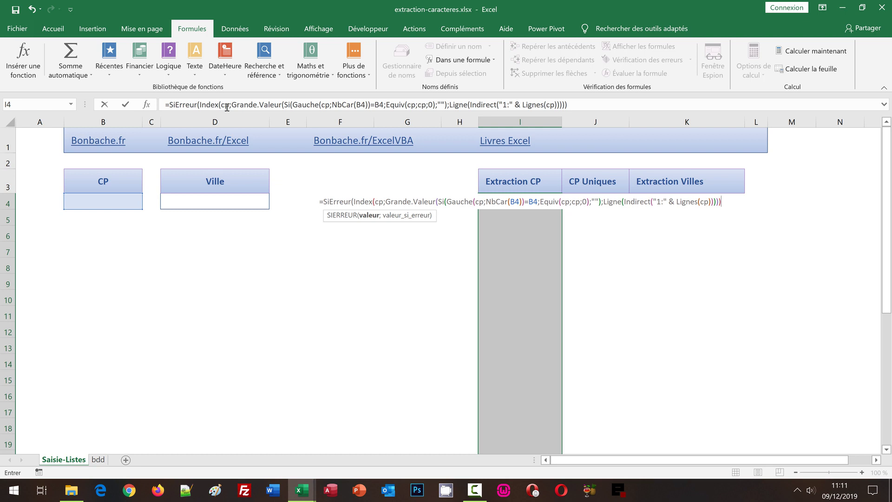
{"action": "type", "text": ";"}
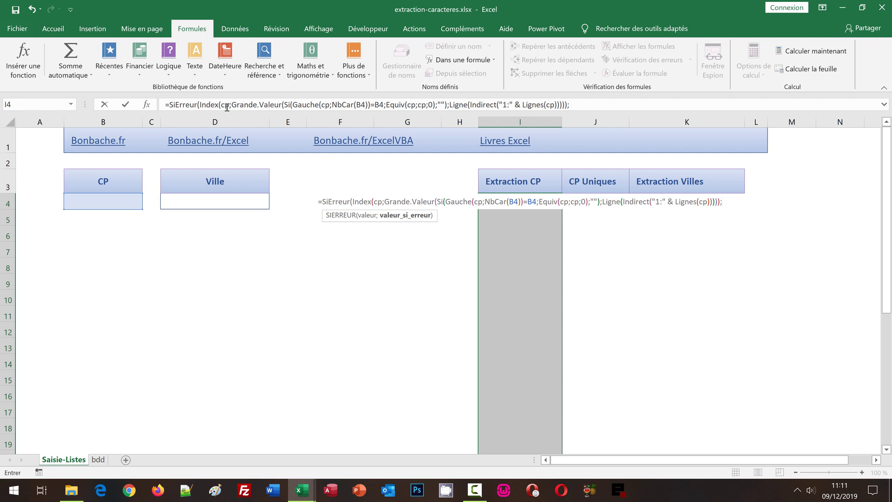
{"action": "type", "text": "\"\""}
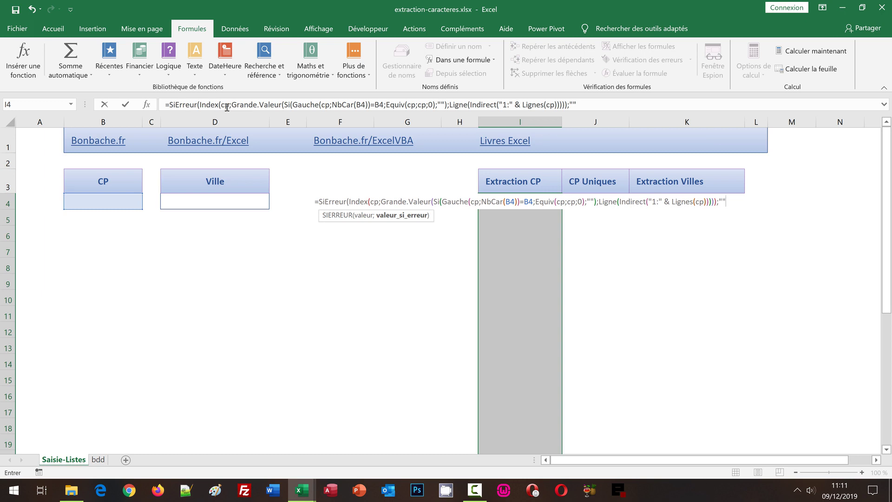
{"action": "type", "text": ")"}
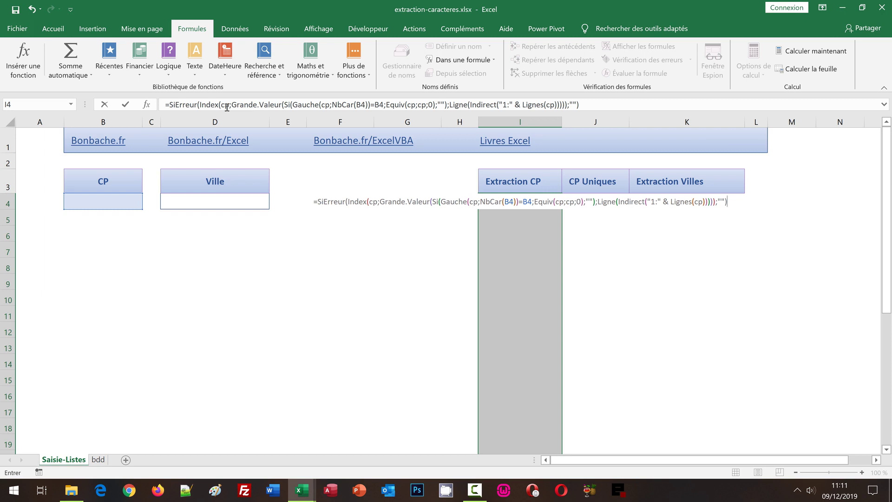
{"action": "key", "text": "ctrl+shift+Return"}
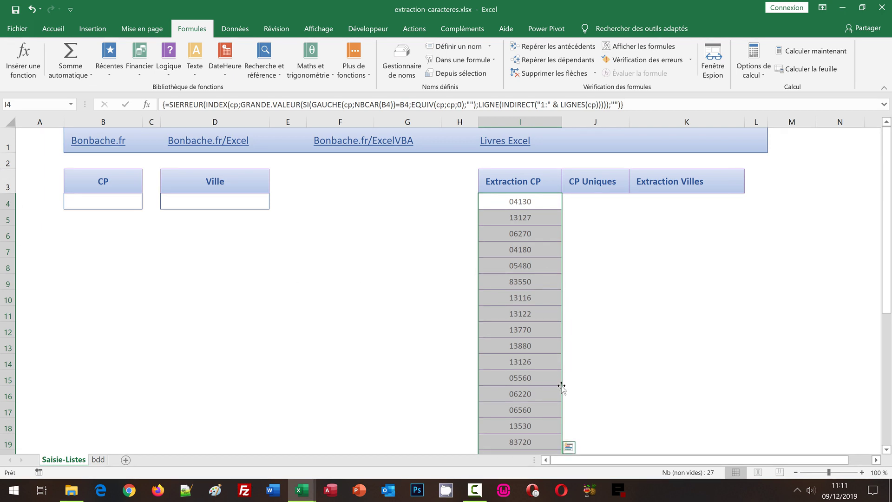
Step: Enter 837 as the leading postal code characters in the CP cell B4 to test the extraction
{"action": "left_click", "coordinate": [106, 201]}
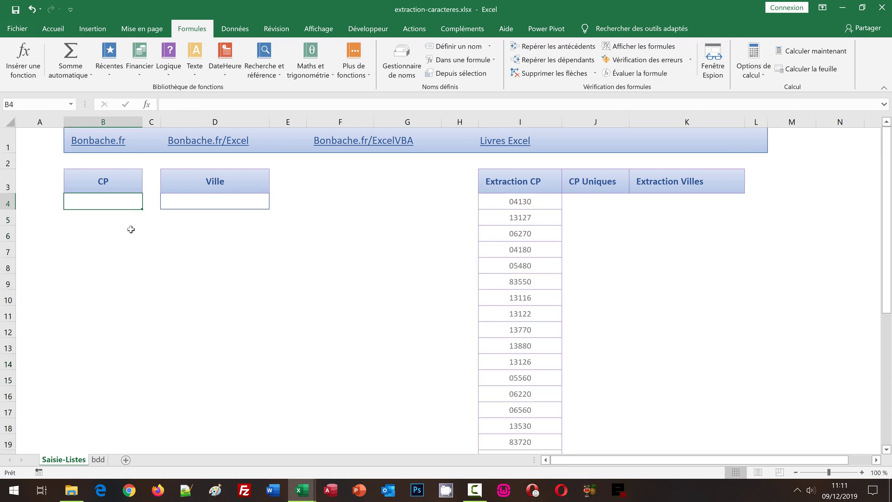
{"action": "type", "text": "837"}
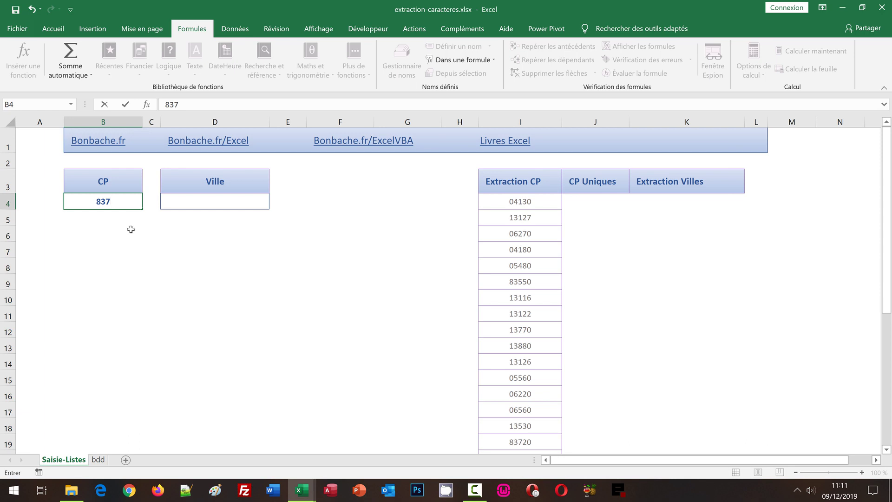
{"action": "key", "text": "ctrl+Return"}
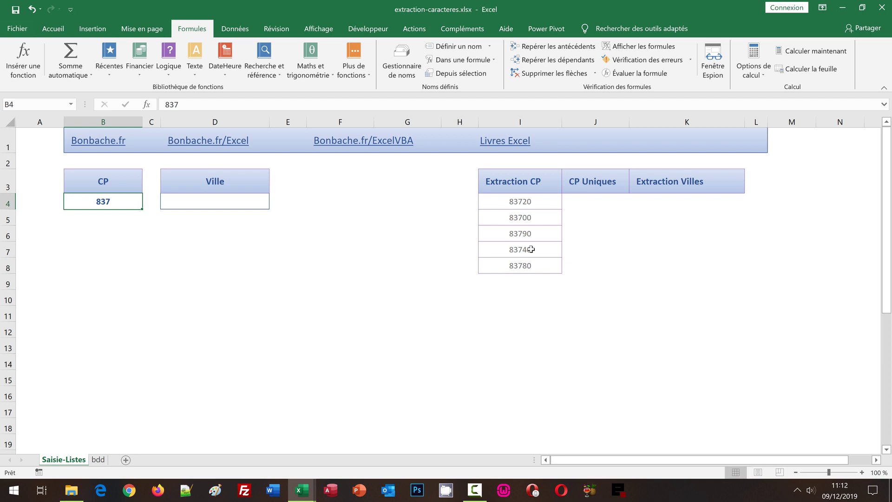
{"action": "left_click", "coordinate": [523, 202]}
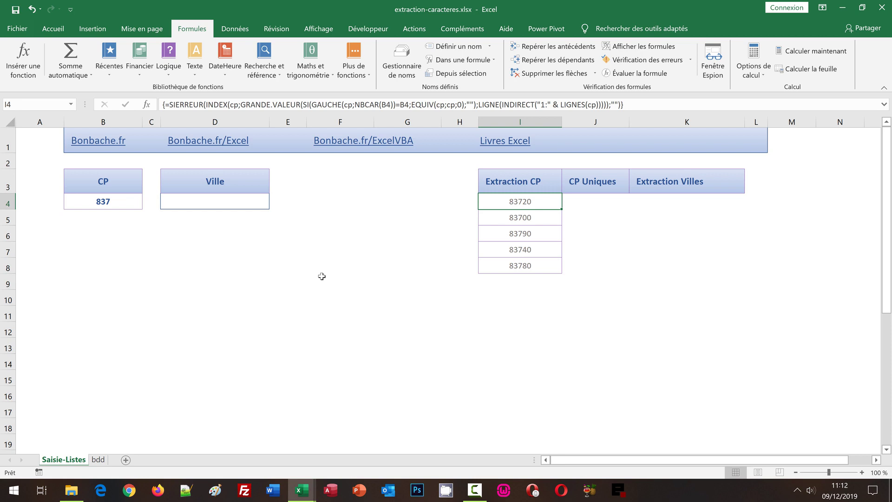
{"action": "left_click", "coordinate": [123, 201]}
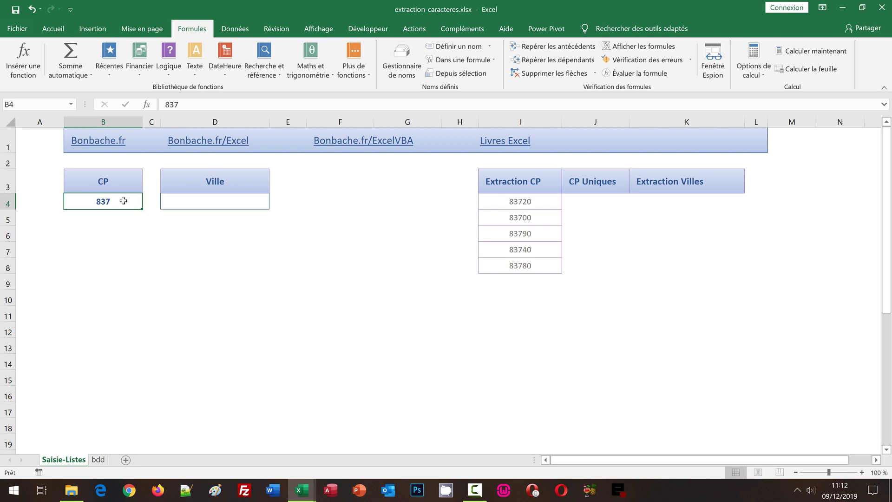
{"action": "left_click", "coordinate": [501, 200]}
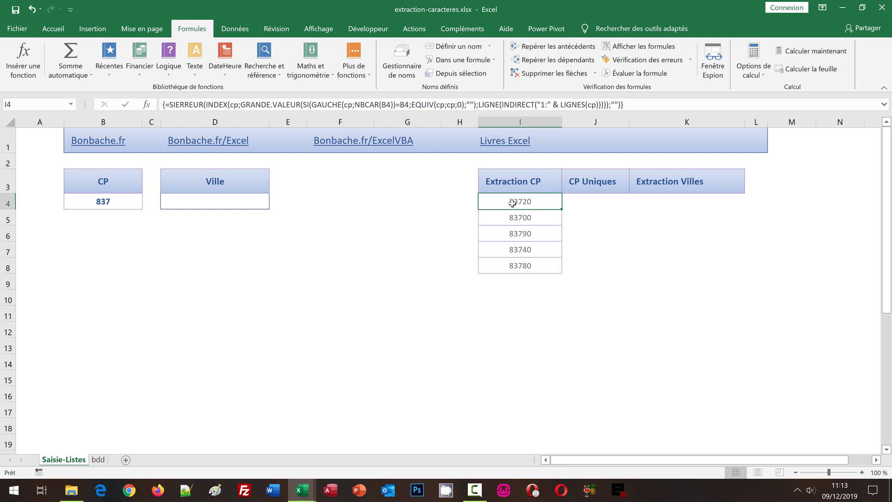
{"action": "left_click_drag", "start_coordinate": [511, 204], "coordinate": [524, 269]}
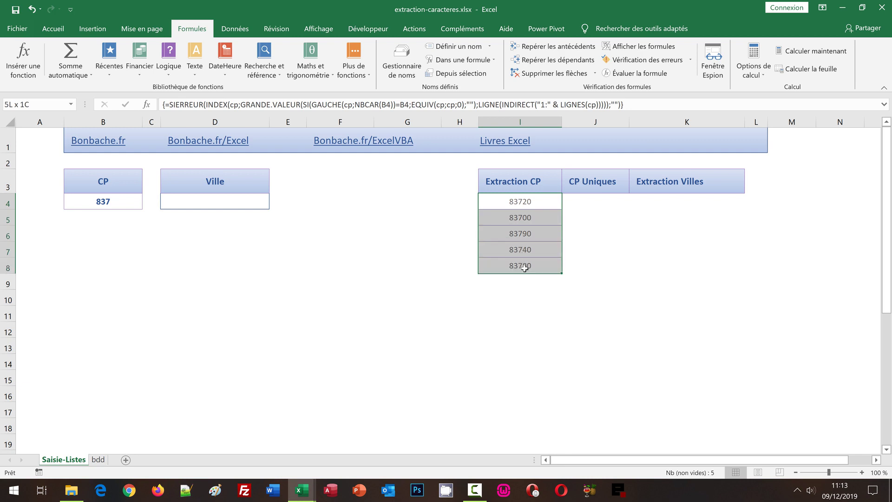
{"action": "left_click_drag", "start_coordinate": [524, 268], "coordinate": [525, 268]}
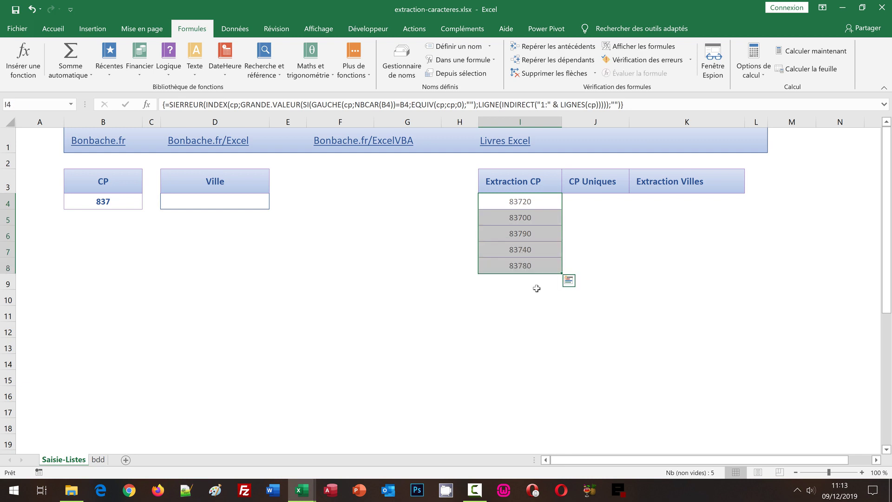
{"action": "left_click", "coordinate": [555, 315]}
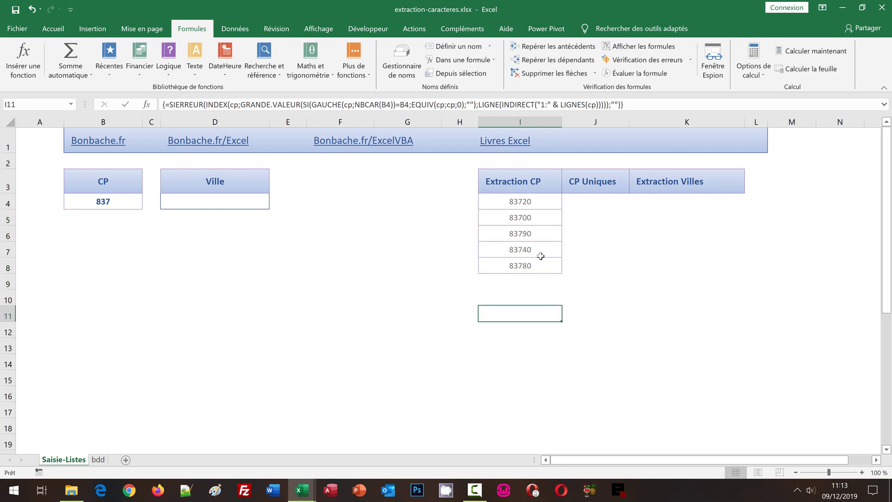
Step: Name the first extracted postal code cell, I4, as ecp
{"action": "left_click", "coordinate": [511, 204]}
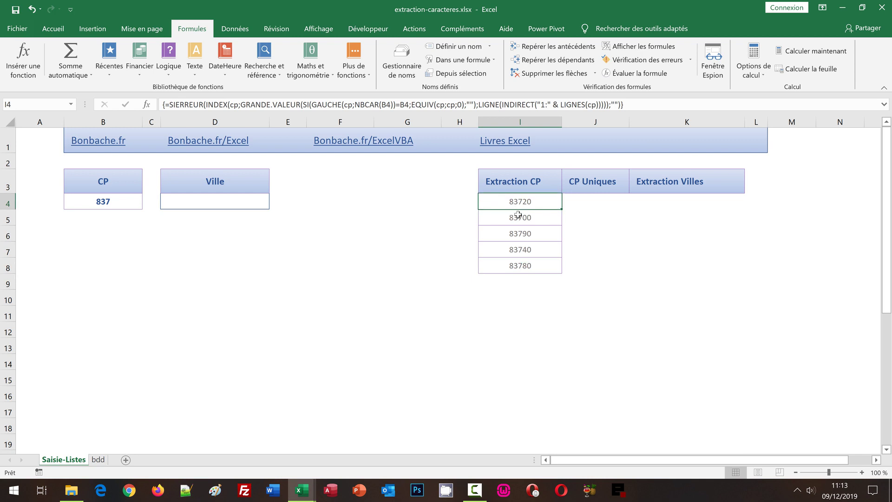
{"action": "left_click", "coordinate": [14, 105]}
{"action": "type", "text": "ecp"}
{"action": "key", "text": "Return"}
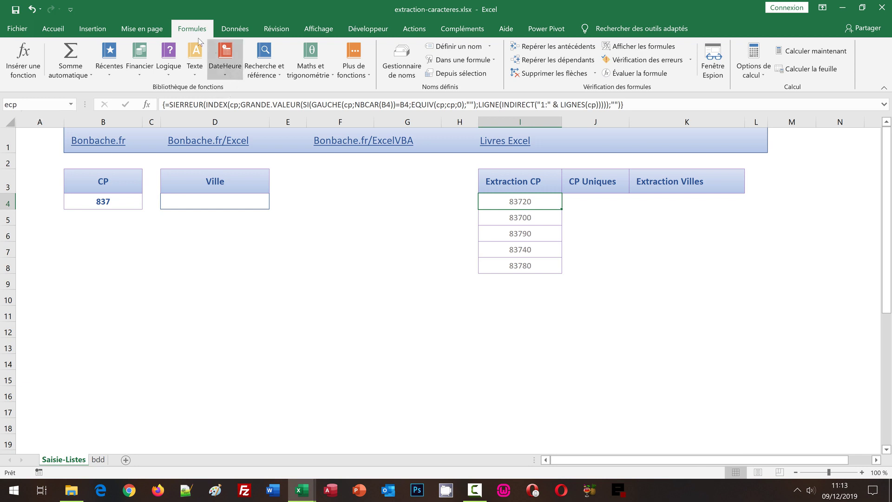
Step: Begin redefining the ecp name's reference as Decaler('Saisie-Listes'!$I$4;0;0;Nb.Si( in the name manager
{"action": "left_click", "coordinate": [403, 63]}
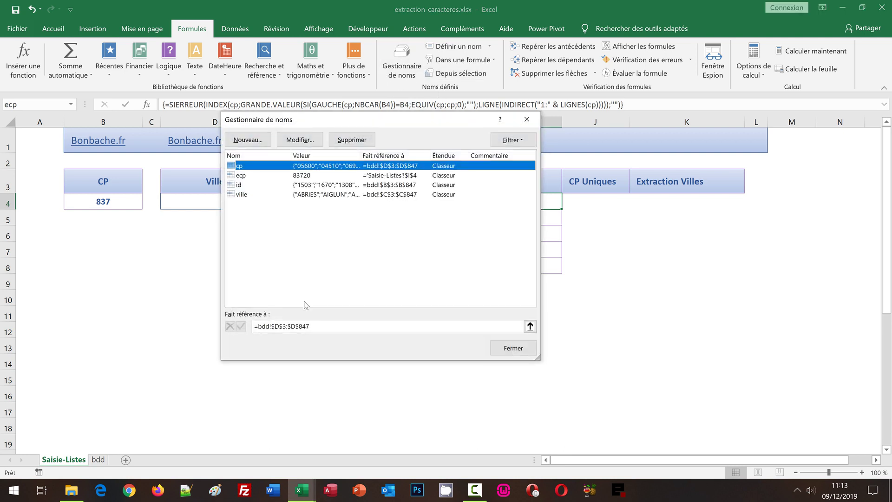
{"action": "left_click", "coordinate": [242, 180]}
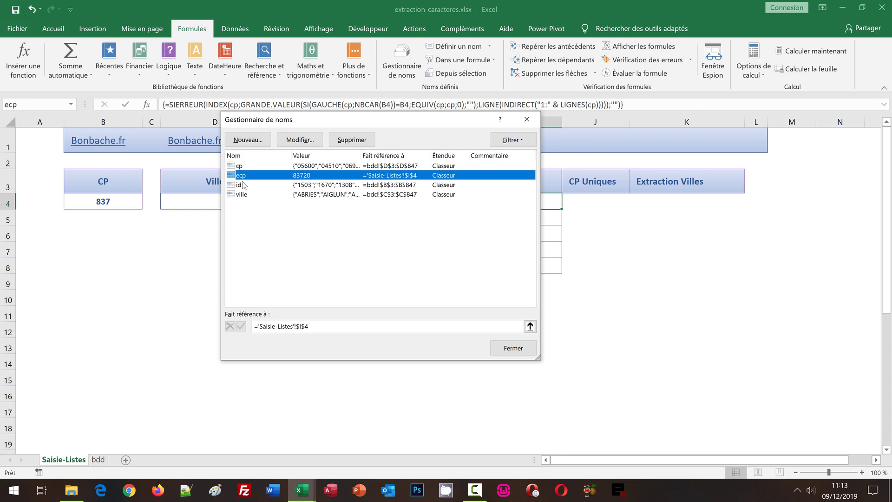
{"action": "left_click", "coordinate": [259, 326]}
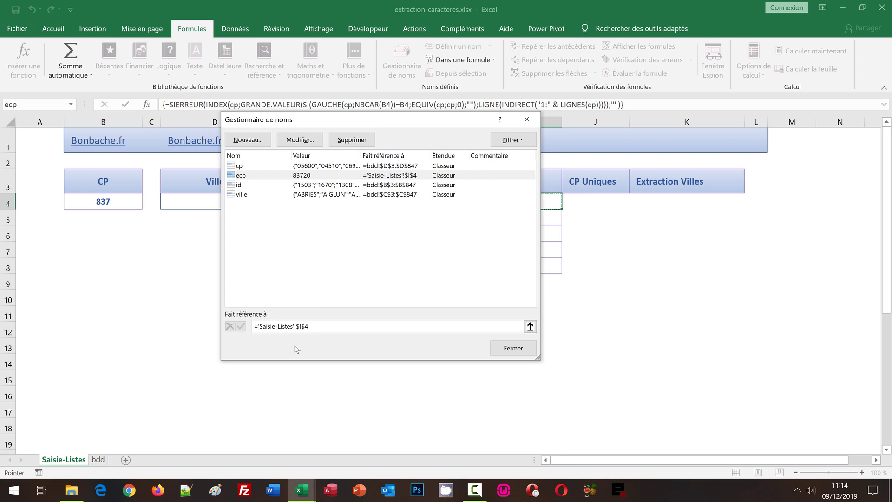
{"action": "type", "text": "Dec"}
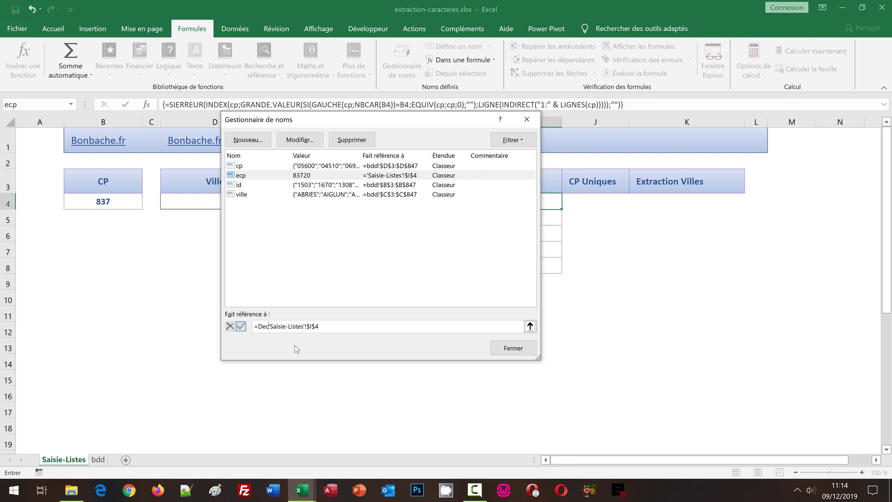
{"action": "type", "text": "aler("}
{"action": "type", "text": ";0;0;Nb.Si("}
Step: Complete the ecp height argument by counting column I with criterion ">*<" minus 2, then validate the reference and close the name manager
{"action": "left_click_drag", "start_coordinate": [446, 125], "coordinate": [365, 156]}
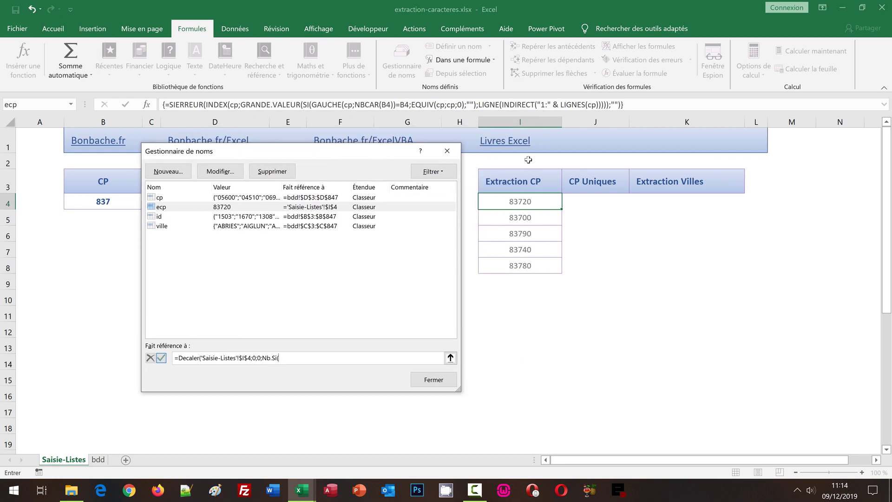
{"action": "left_click", "coordinate": [525, 122]}
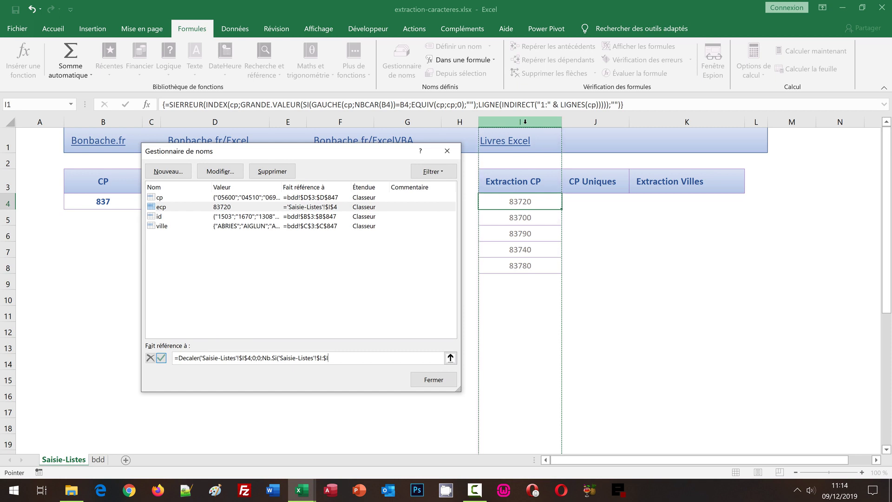
{"action": "type", "text": ";"}
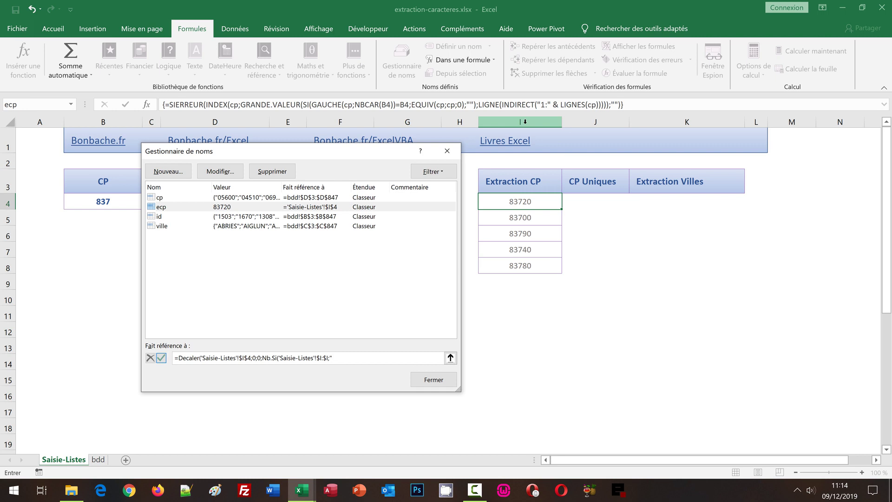
{"action": "type", "text": "\">*<\")-2"}
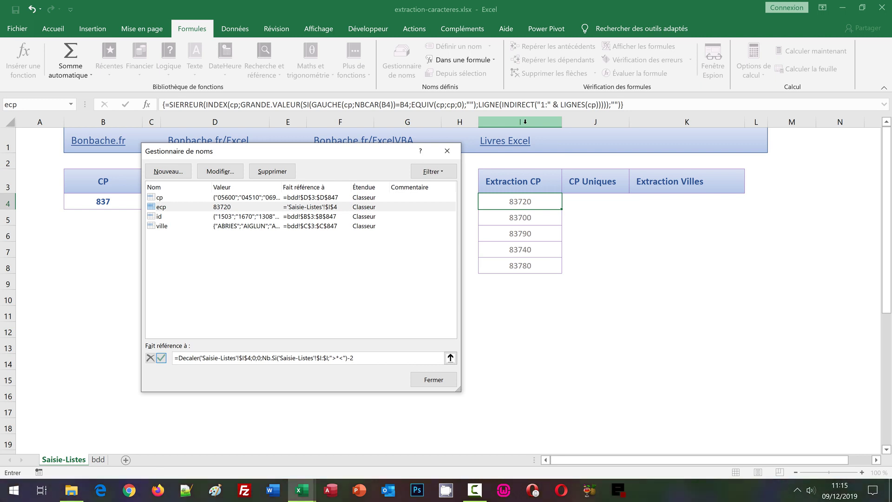
{"action": "type", "text": ")"}
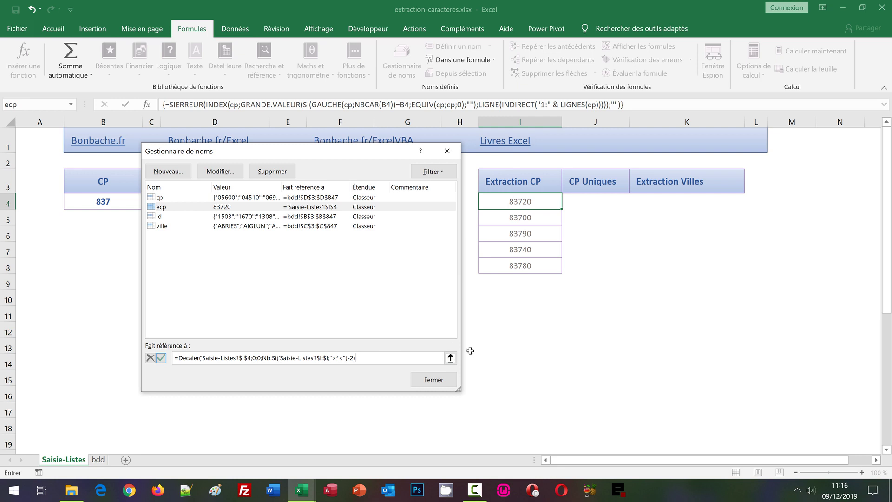
{"action": "left_click", "coordinate": [161, 358]}
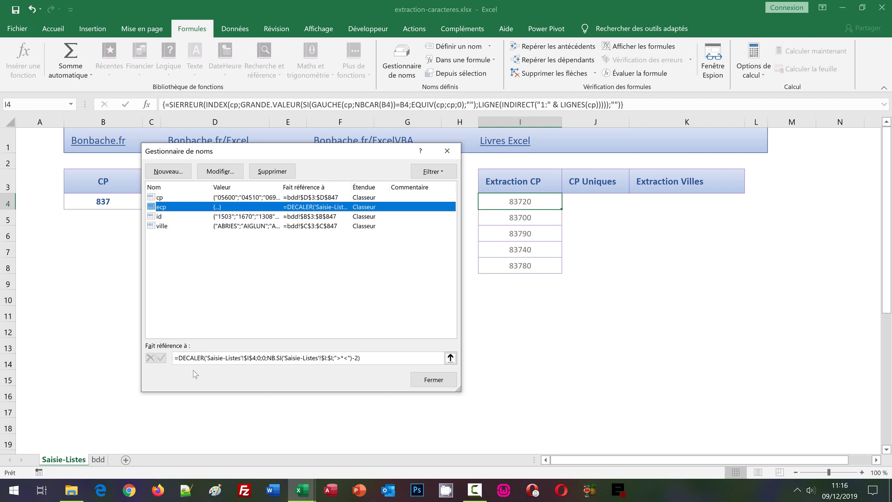
{"action": "left_click", "coordinate": [437, 379]}
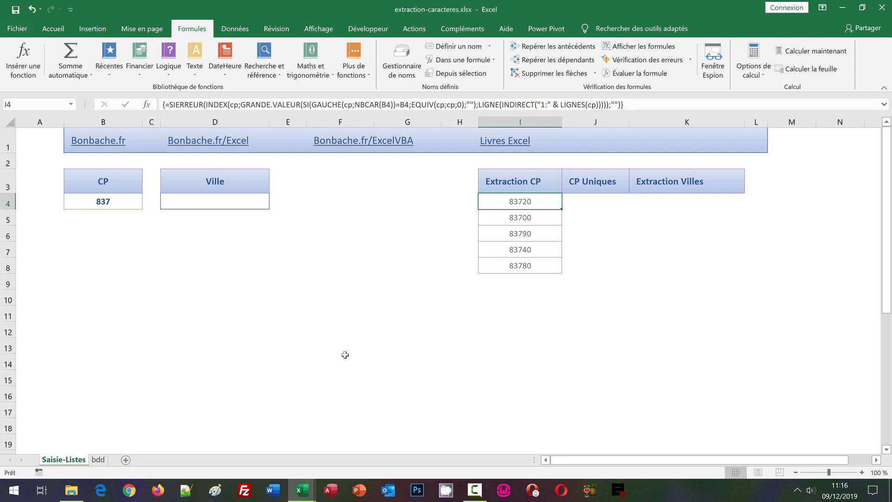
Step: Set up data validation on the CP cell B4 as a list (Liste) with the source =ecp
{"action": "left_click", "coordinate": [112, 201]}
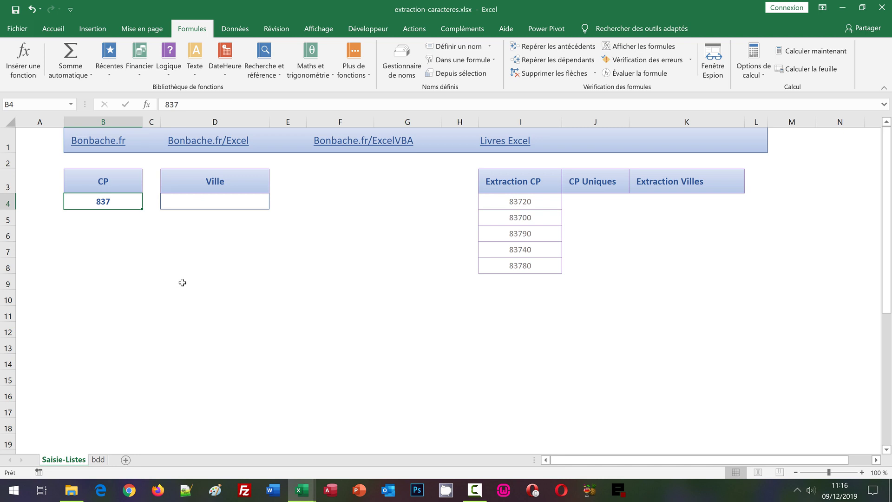
{"action": "left_click", "coordinate": [236, 30]}
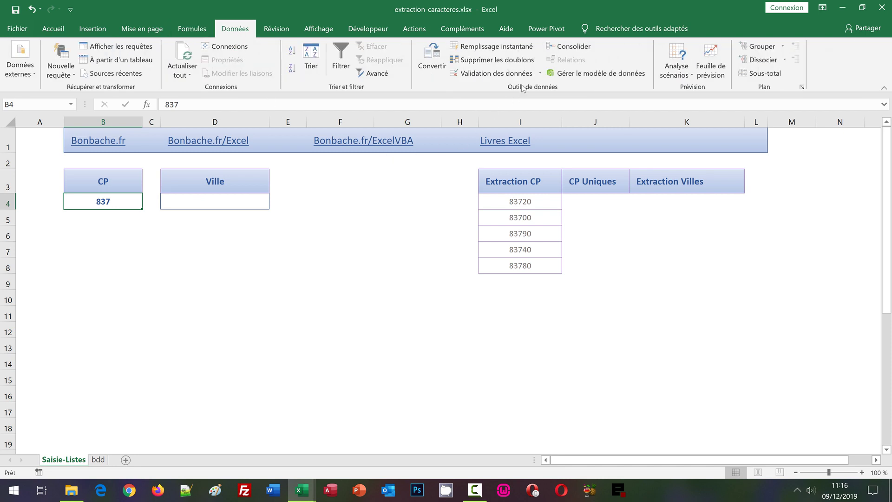
{"action": "left_click", "coordinate": [496, 73]}
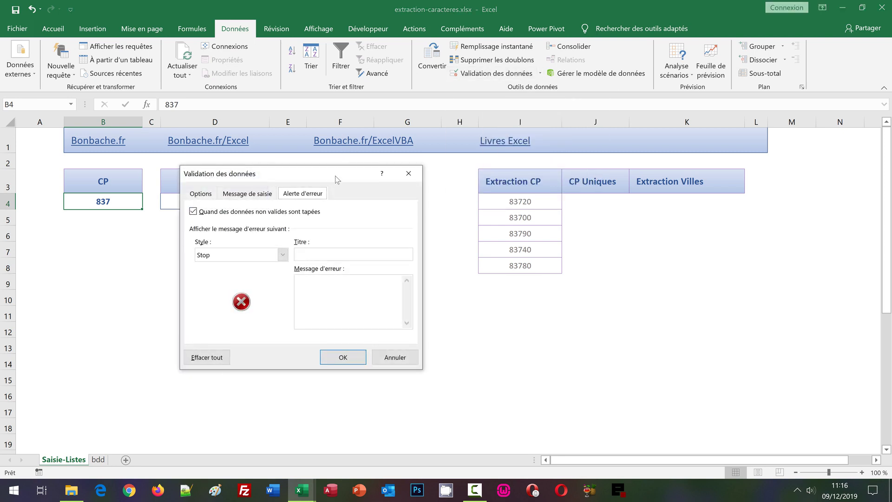
{"action": "left_click_drag", "start_coordinate": [338, 174], "coordinate": [434, 177]}
{"action": "left_click", "coordinate": [304, 191]}
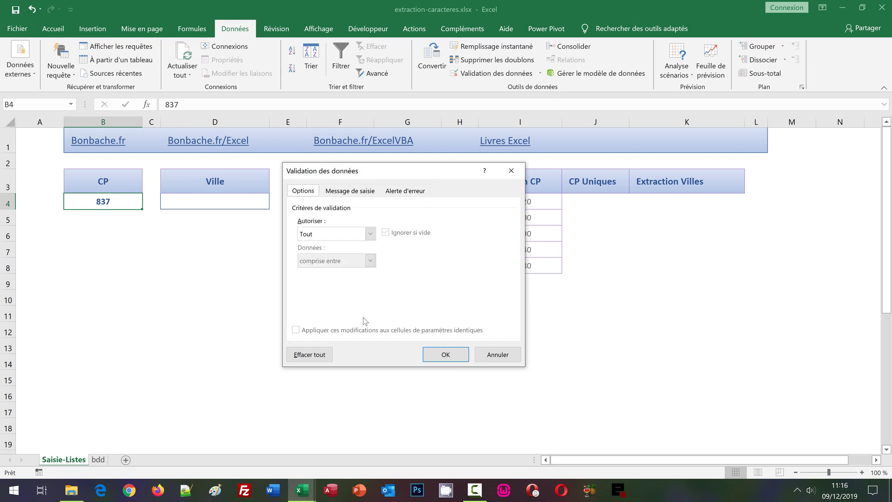
{"action": "left_click", "coordinate": [333, 235]}
{"action": "left_click", "coordinate": [321, 272]}
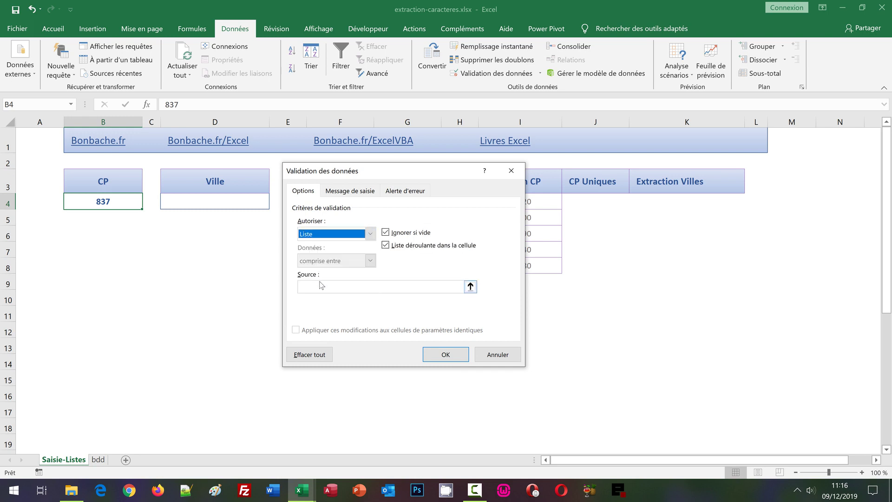
{"action": "left_click", "coordinate": [317, 287]}
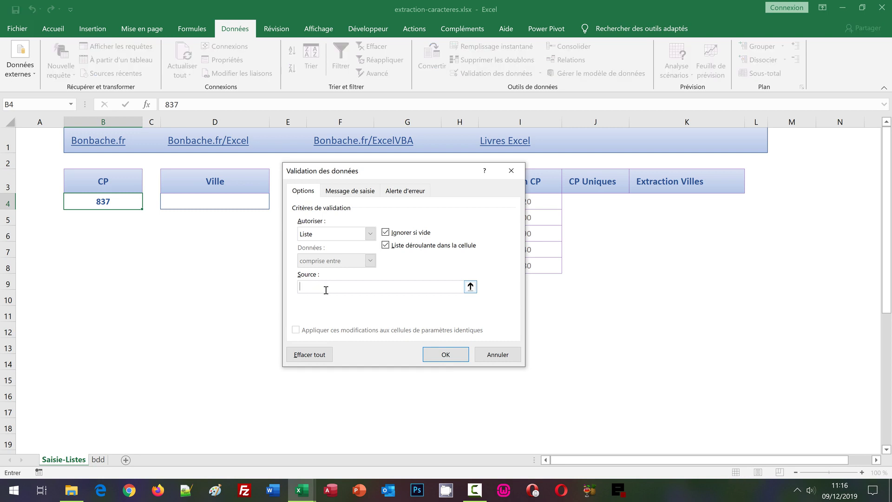
{"action": "type", "text": "=ecp"}
Step: Disable the error alert for invalid entries in the CP cell's validation and apply the rule
{"action": "left_click", "coordinate": [403, 195]}
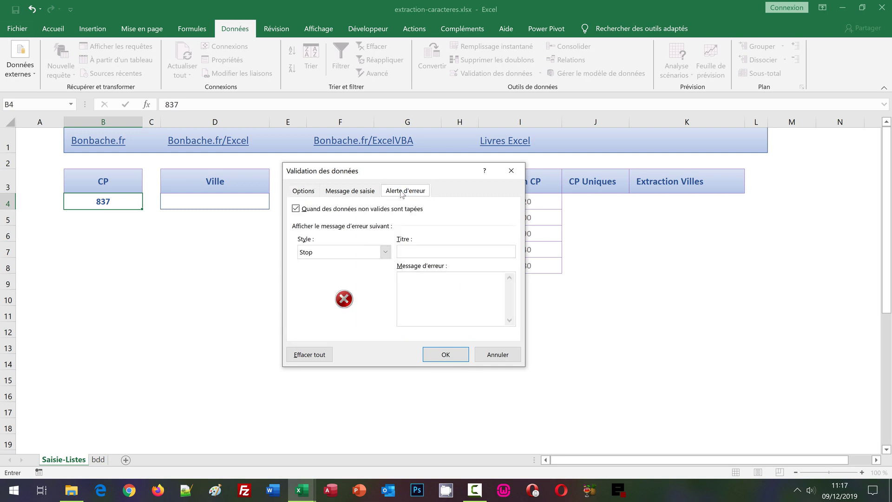
{"action": "left_click", "coordinate": [295, 209]}
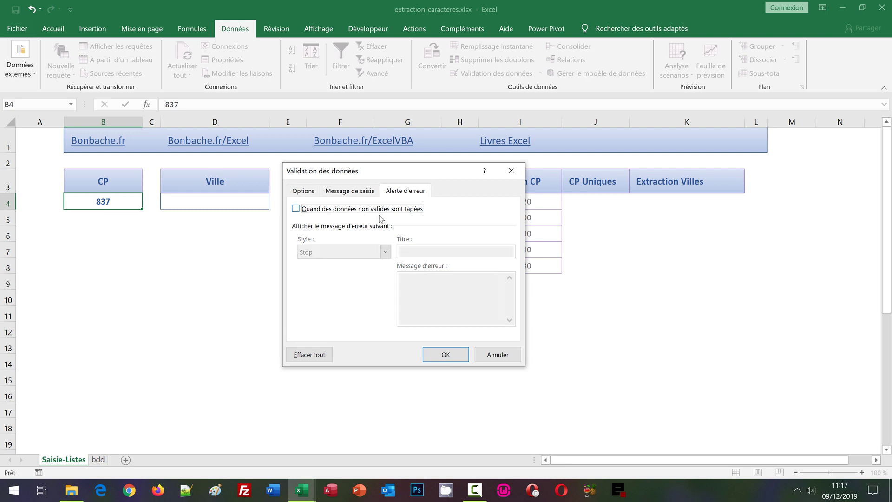
{"action": "left_click", "coordinate": [446, 354]}
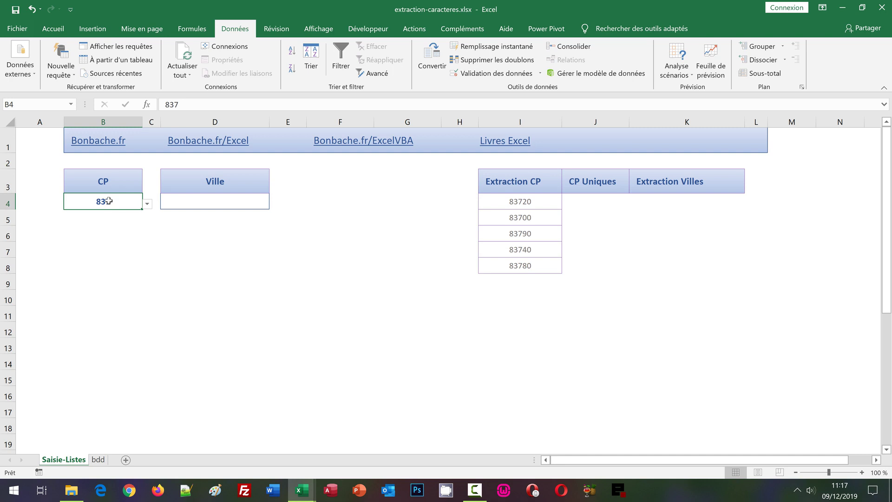
Step: Enter 834 in the CP cell B4 and browse the postal codes offered in its drop-down list
{"action": "type", "text": "834"}
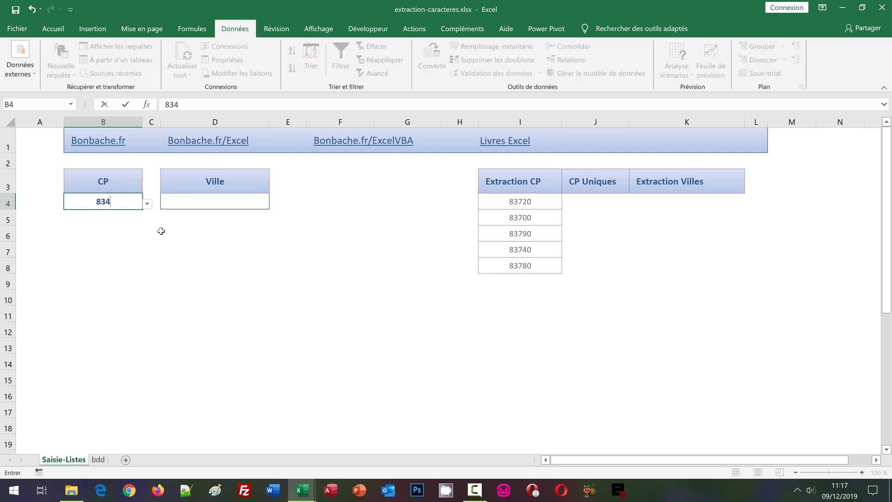
{"action": "left_click", "coordinate": [147, 204]}
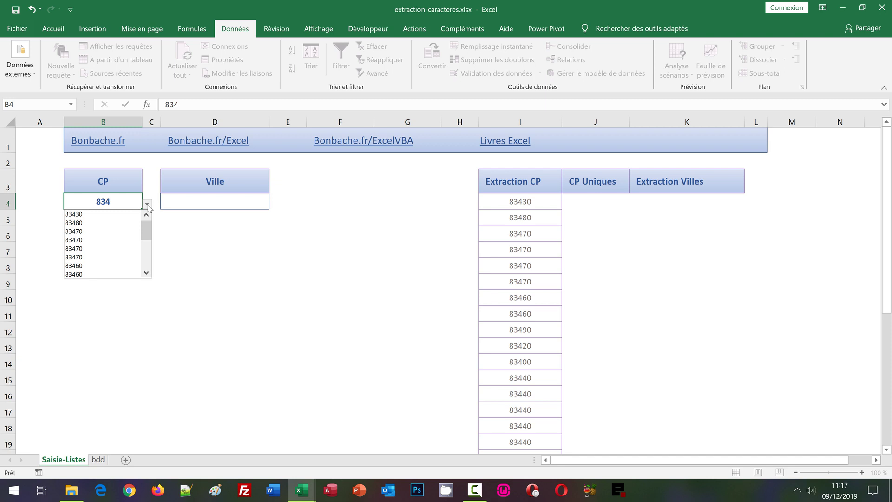
{"action": "scroll", "coordinate": [146, 255], "scroll_direction": "down", "scroll_amount": 4}
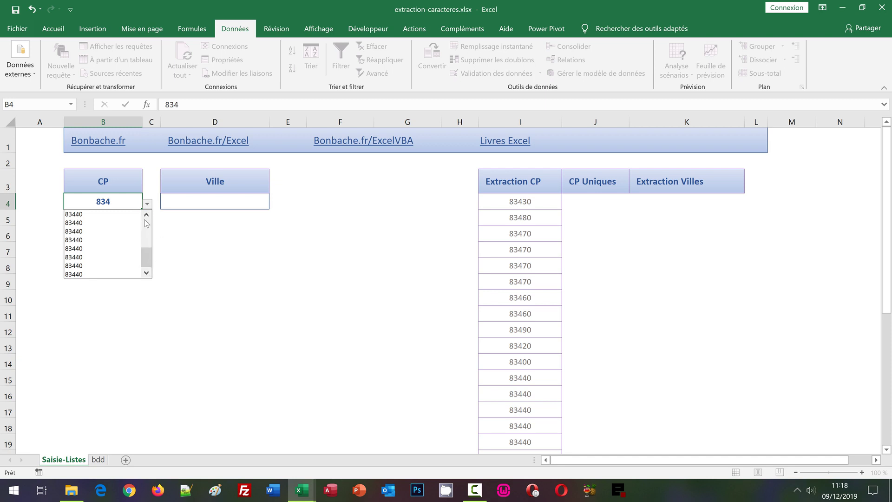
{"action": "scroll", "coordinate": [145, 220], "scroll_direction": "up", "scroll_amount": 1}
{"action": "left_click", "coordinate": [596, 201]}
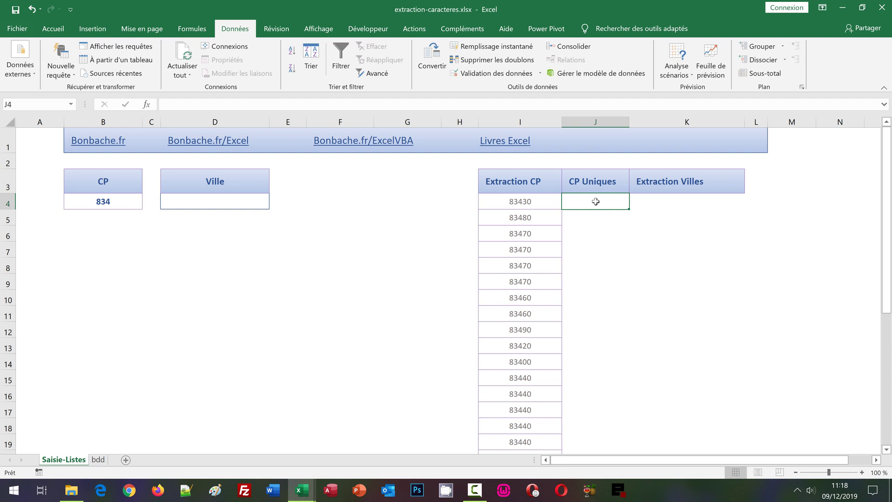
Step: Select the Extraction Villes cells from K4 down past the extracted postal codes and begin their formula with =SiErreur(Index(ville;
{"action": "left_click", "coordinate": [650, 202]}
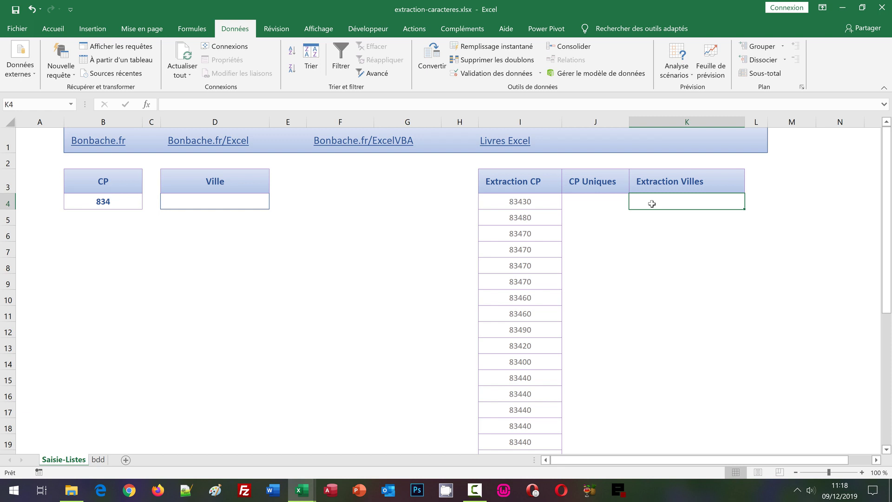
{"action": "scroll", "coordinate": [674, 401], "scroll_direction": "down", "scroll_amount": 2}
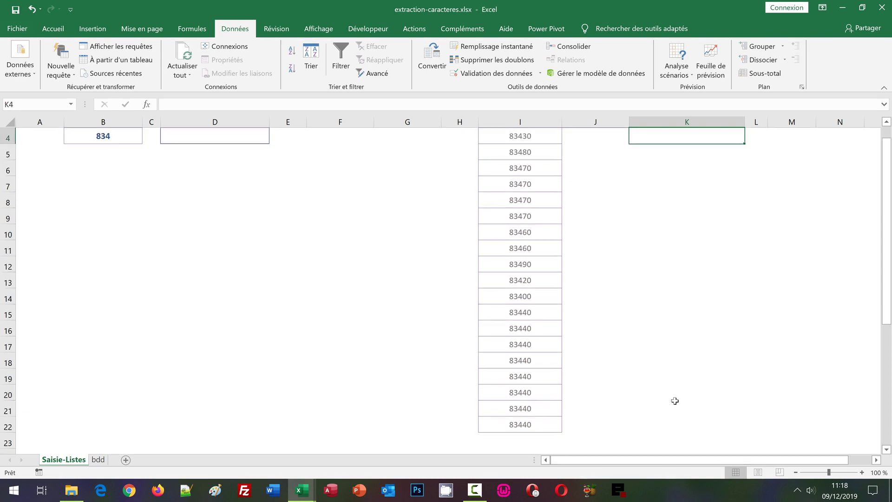
{"action": "scroll", "coordinate": [675, 401], "scroll_direction": "down", "scroll_amount": 2}
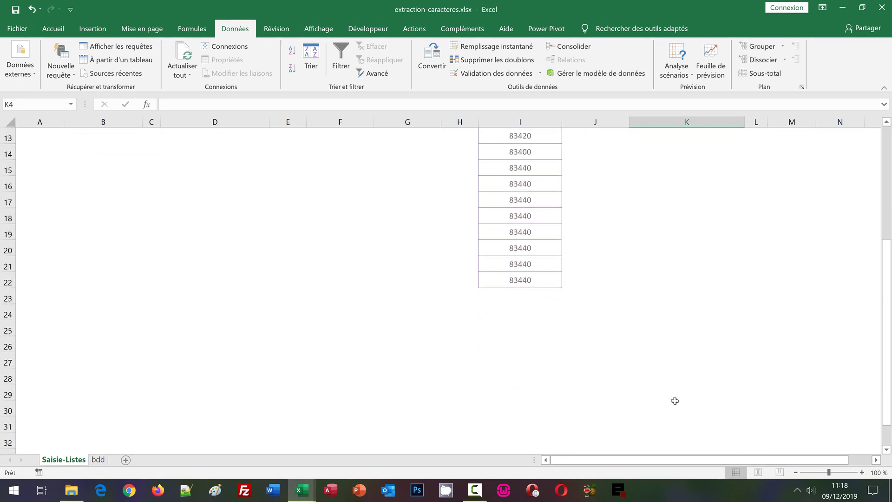
{"action": "left_click_drag", "start_coordinate": [679, 352], "coordinate": [681, 393]}
{"action": "left_click_drag", "start_coordinate": [678, 322], "coordinate": [679, 405]}
{"action": "scroll", "coordinate": [679, 390], "scroll_direction": "up", "scroll_amount": 4}
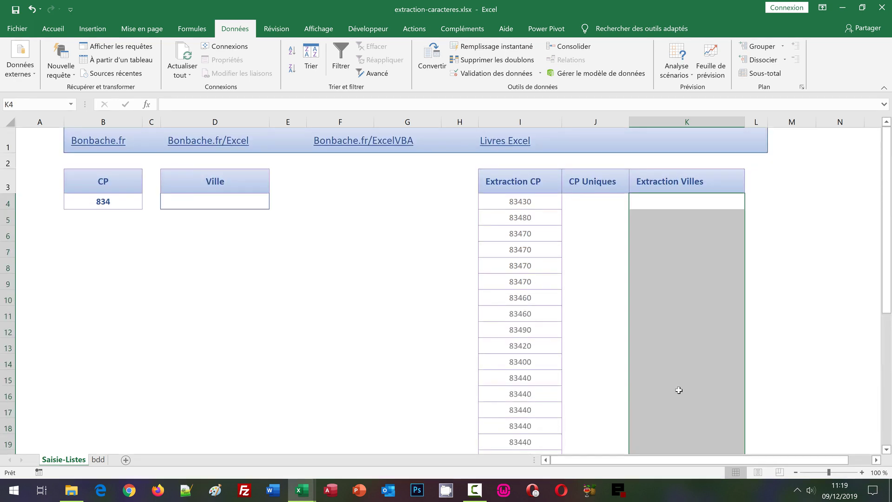
{"action": "type", "text": "="}
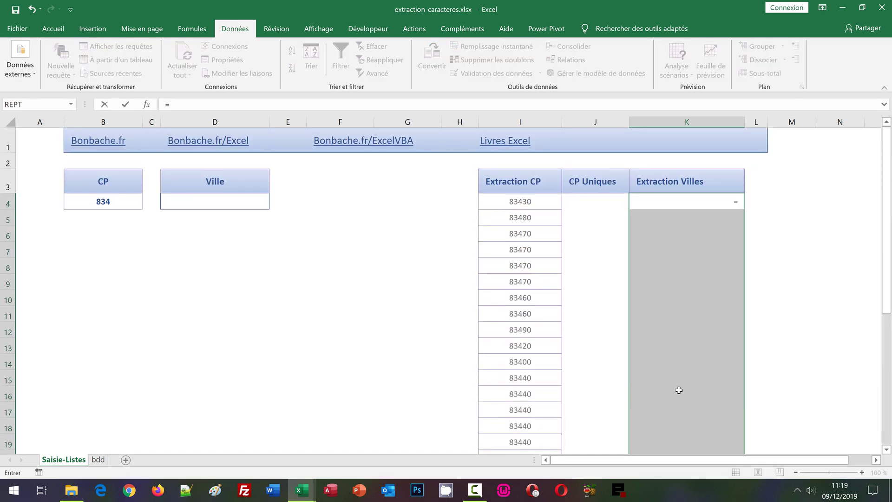
{"action": "type", "text": "SiErre"}
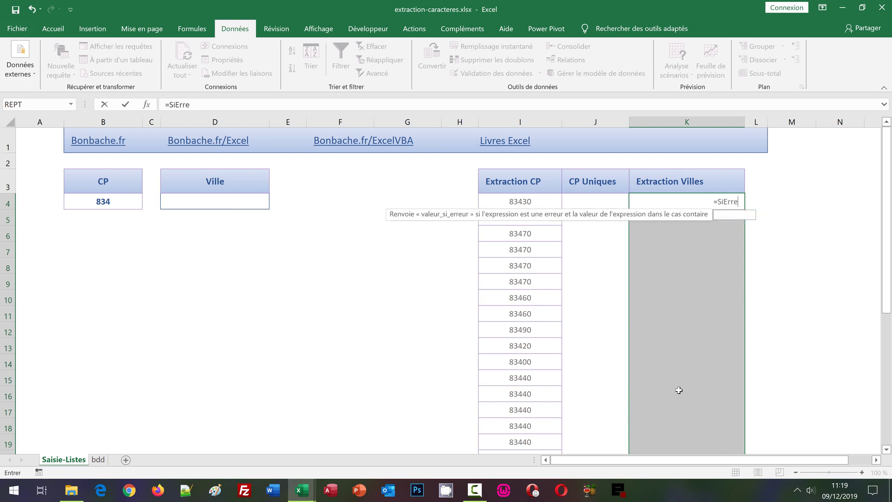
{"action": "type", "text": "ur("}
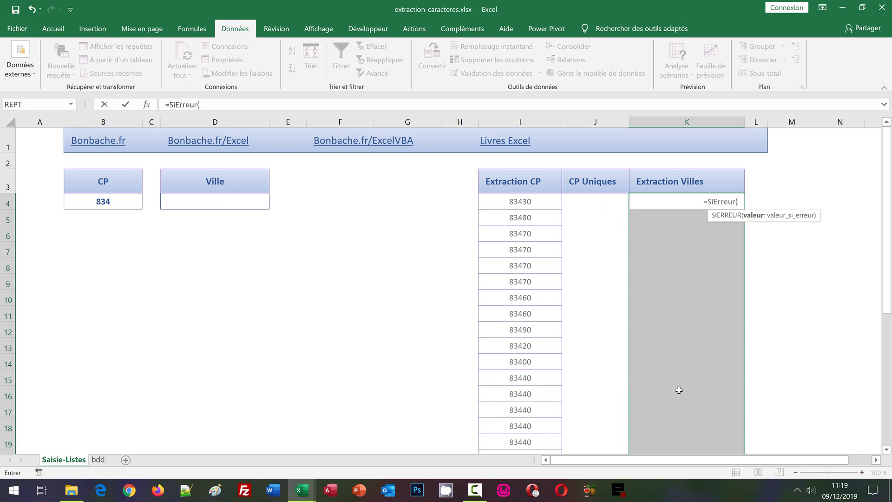
{"action": "type", "text": "Index("}
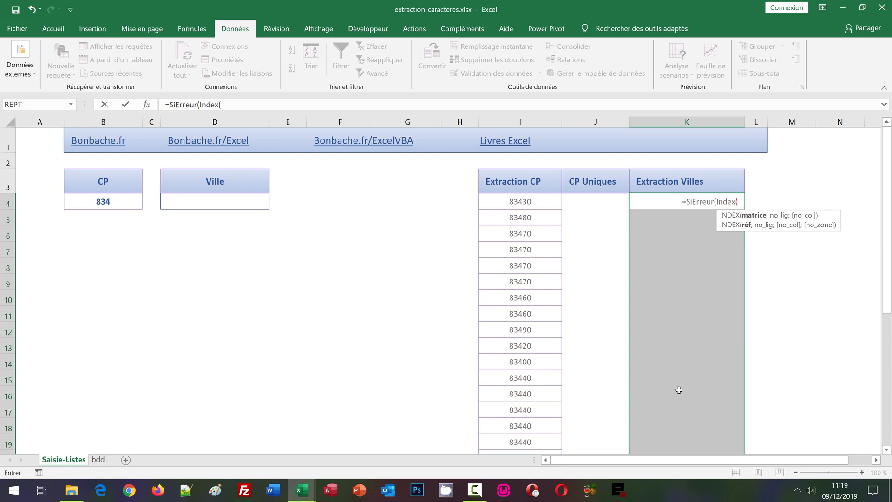
{"action": "type", "text": "ville"}
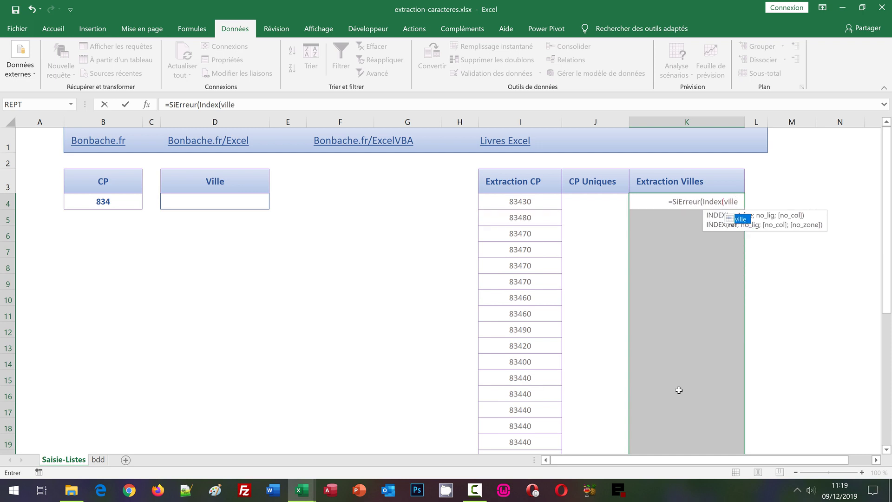
{"action": "type", "text": ";"}
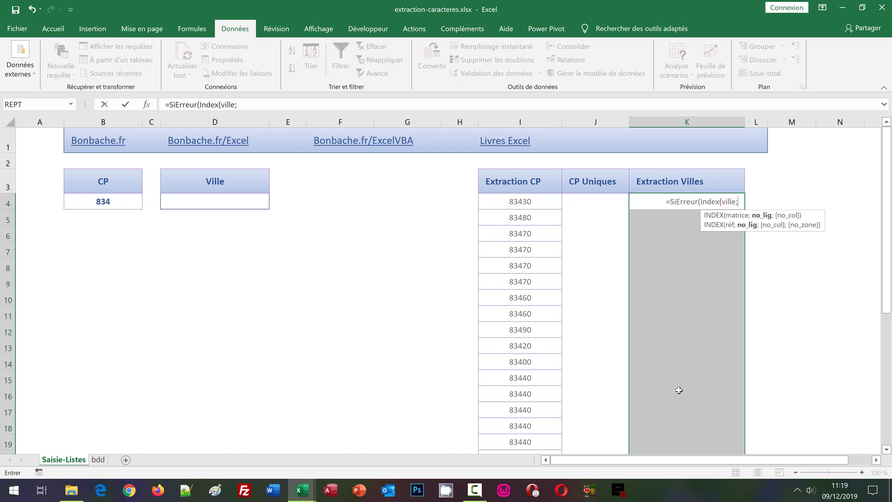
Step: Add Petite.Valeur(Si(cp=B4; as the row argument, testing the cp range against the CP cell B4
{"action": "type", "text": "Petite"}
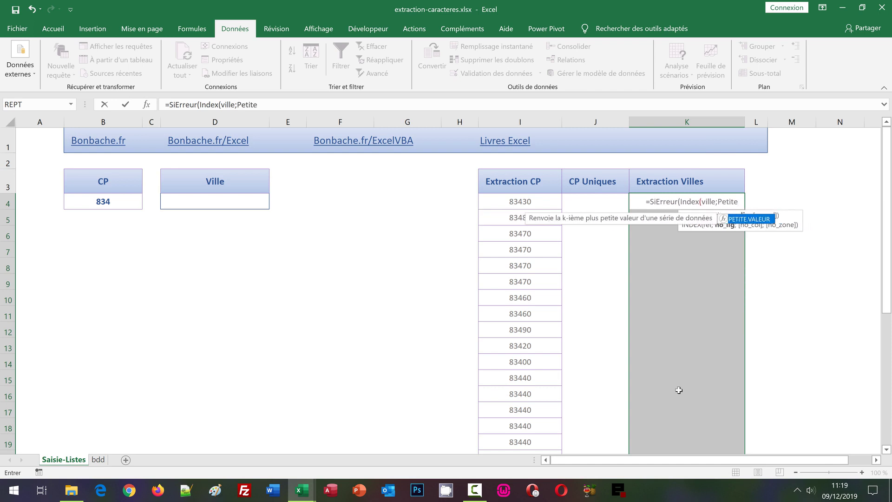
{"action": "type", "text": ".Valeur("}
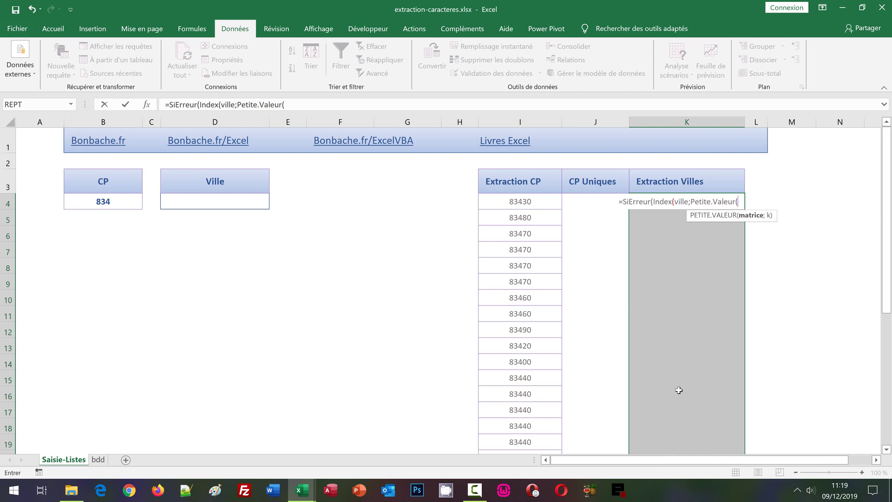
{"action": "type", "text": "Si"}
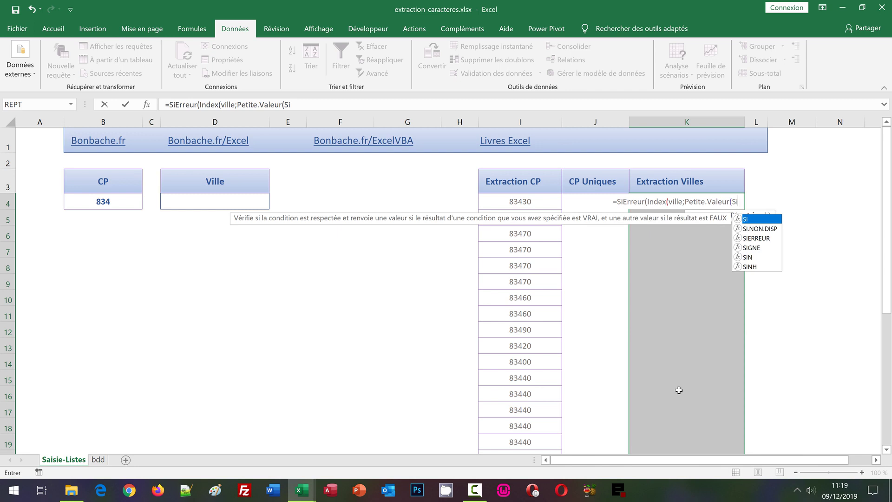
{"action": "type", "text": "("}
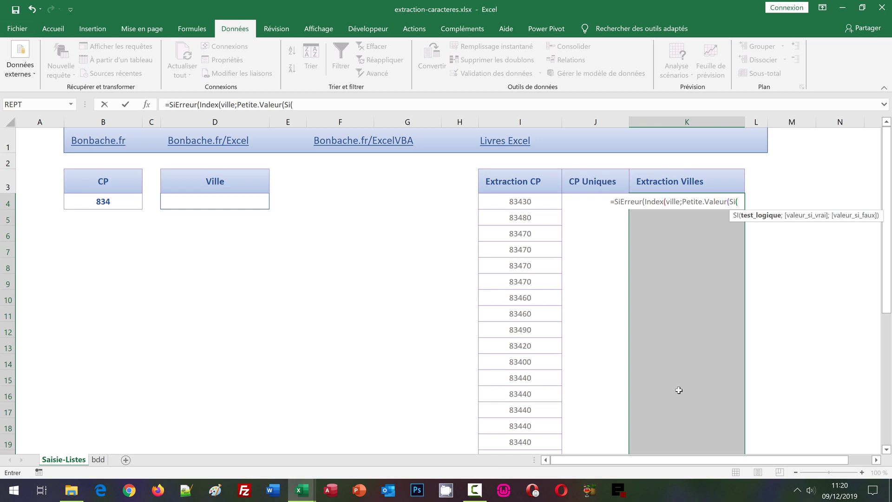
{"action": "type", "text": "cp"}
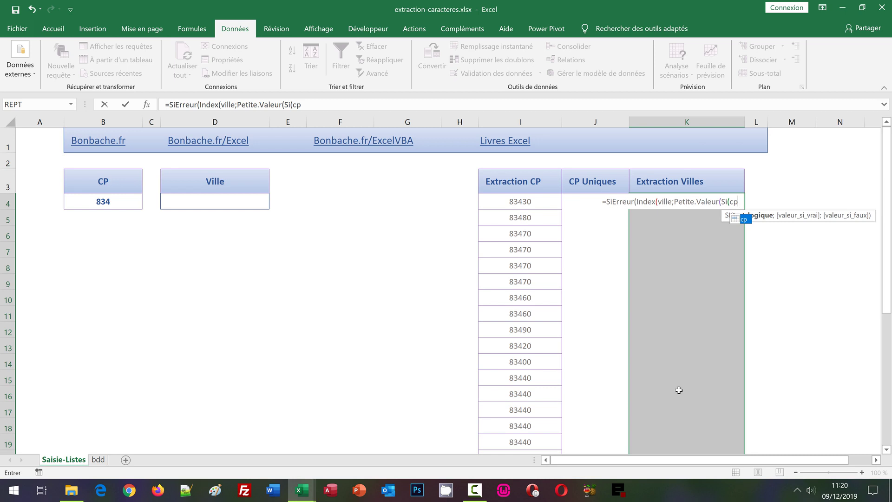
{"action": "type", "text": "="}
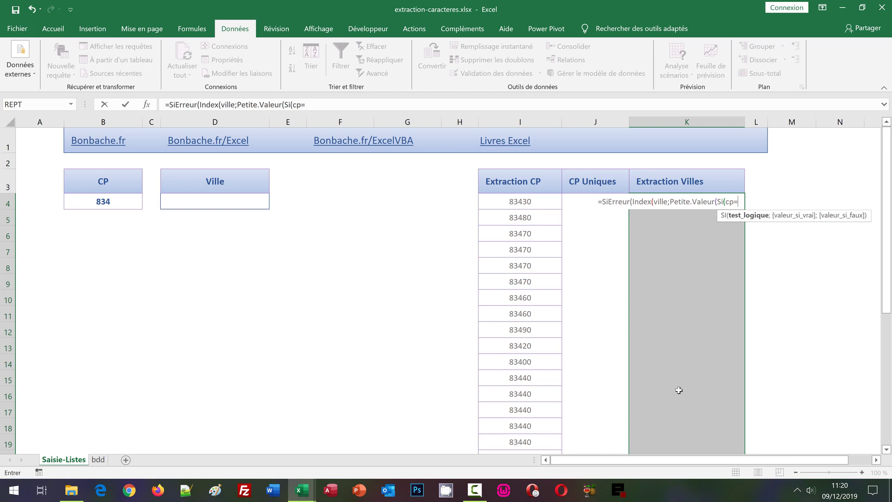
{"action": "left_click", "coordinate": [97, 200]}
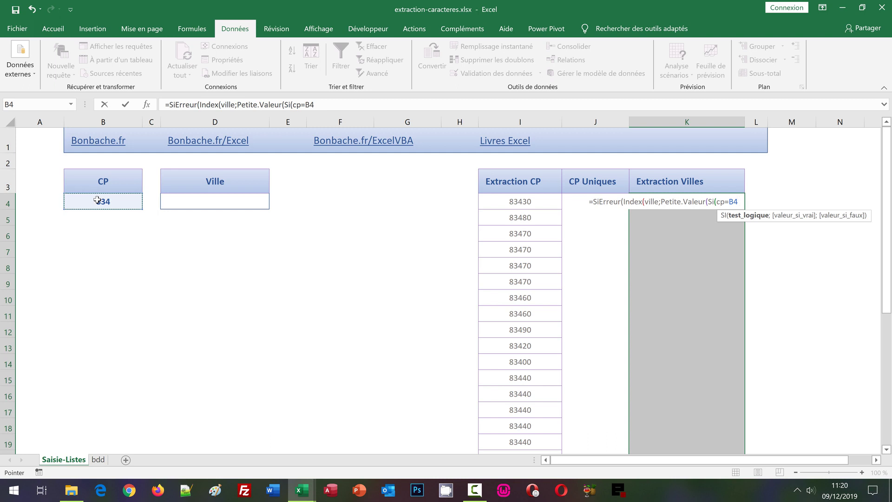
{"action": "type", "text": ";"}
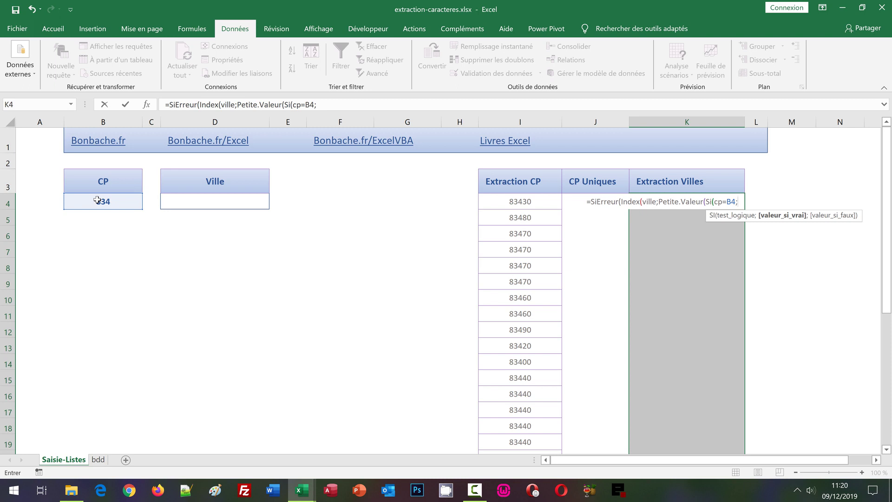
Step: Complete the Si function with Equiv(ville;ville;0) when the test is true and an empty string "" otherwise
{"action": "type", "text": "Equiv("}
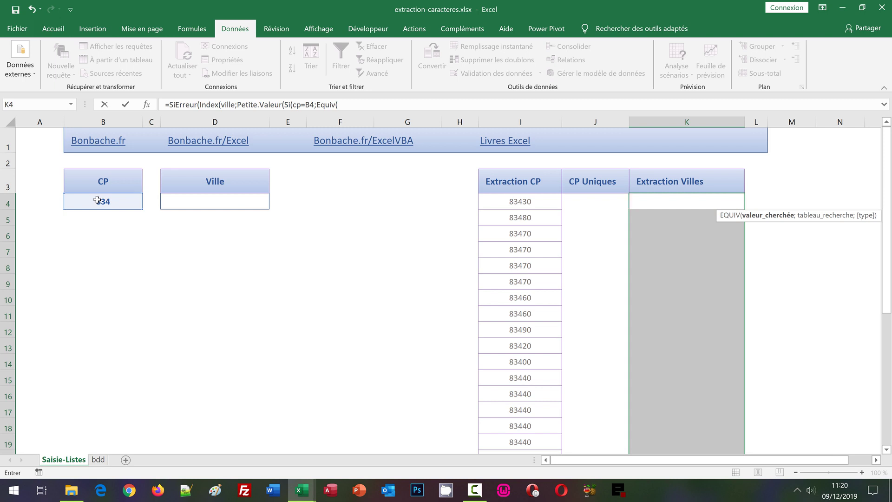
{"action": "type", "text": "ville"}
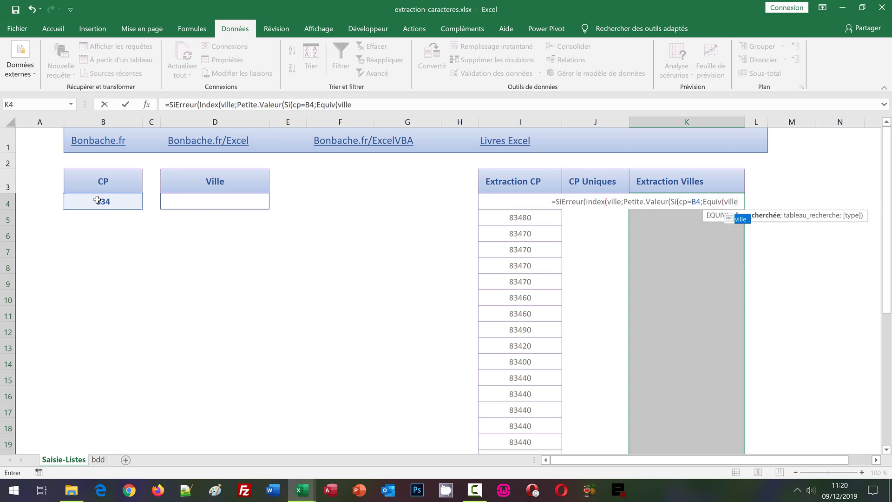
{"action": "type", "text": ";"}
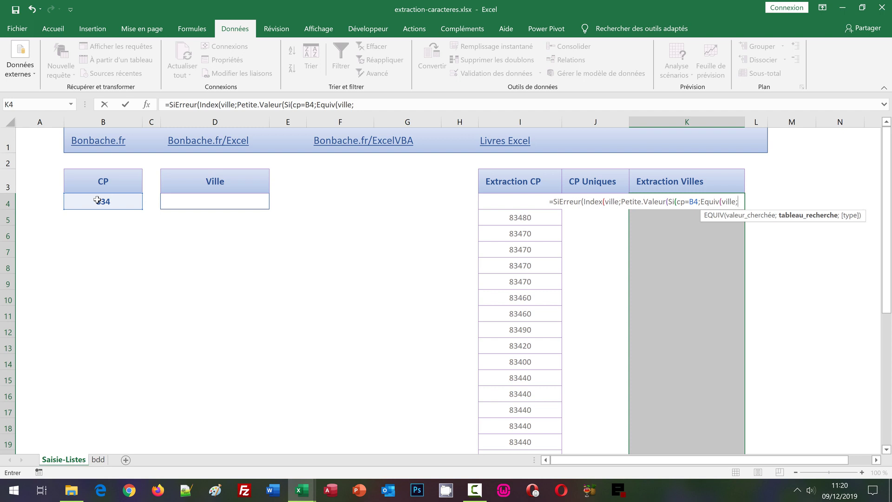
{"action": "type", "text": "ville"}
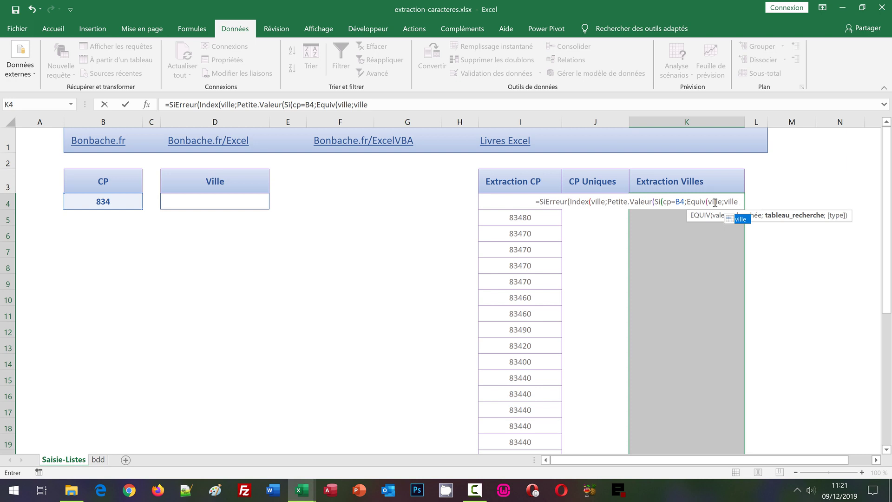
{"action": "type", "text": ";0"}
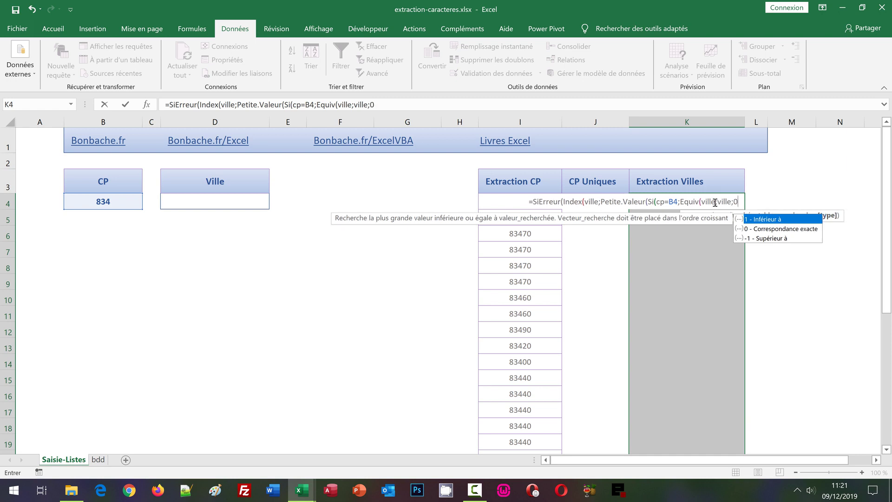
{"action": "type", "text": ")"}
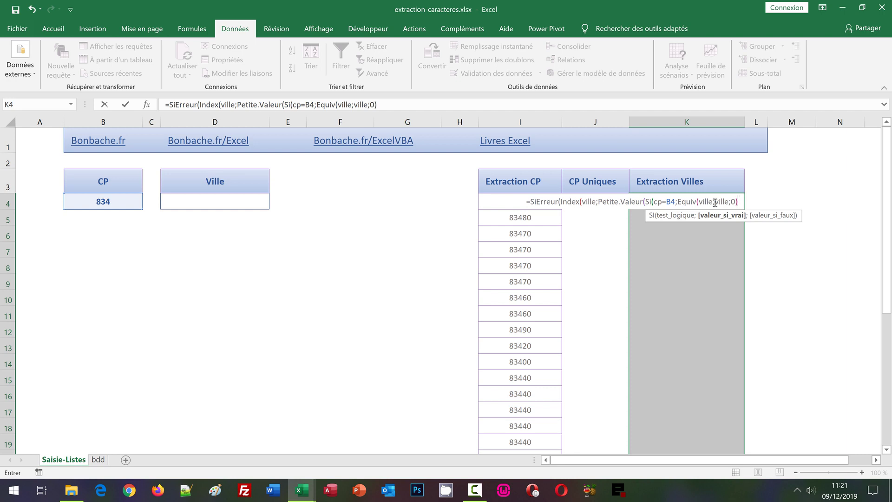
{"action": "type", "text": ";"}
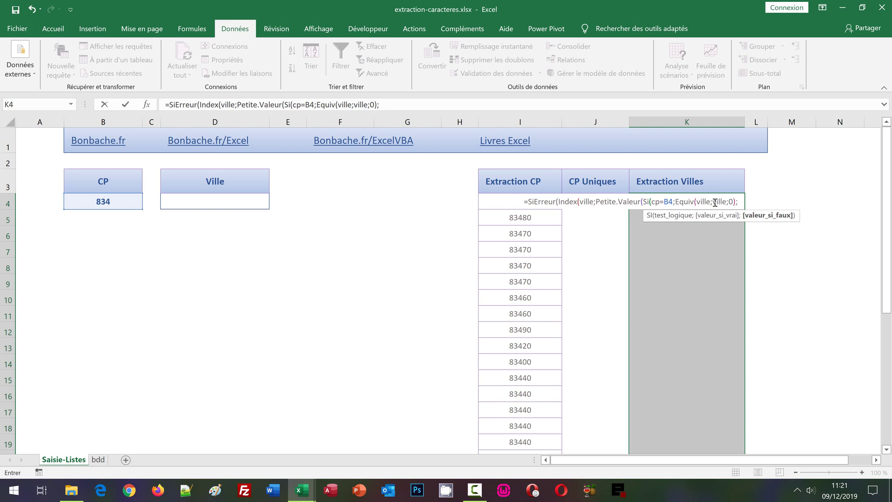
{"action": "type", "text": "\"\""}
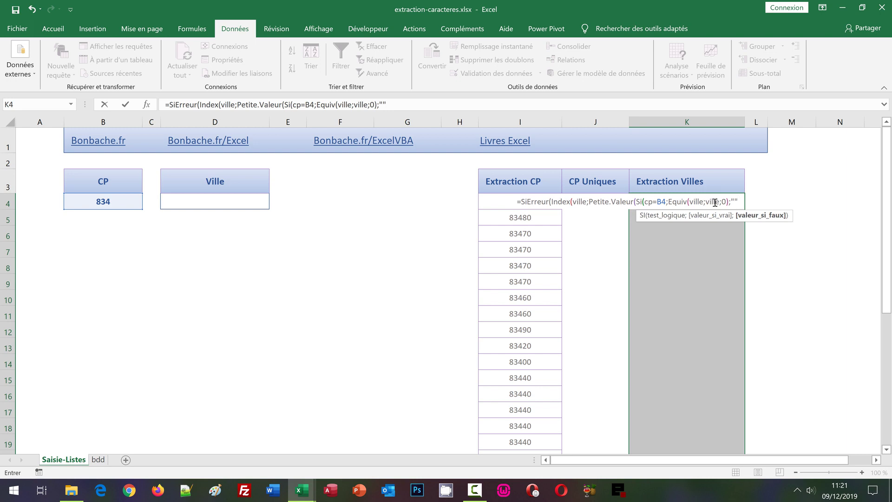
{"action": "type", "text": ")"}
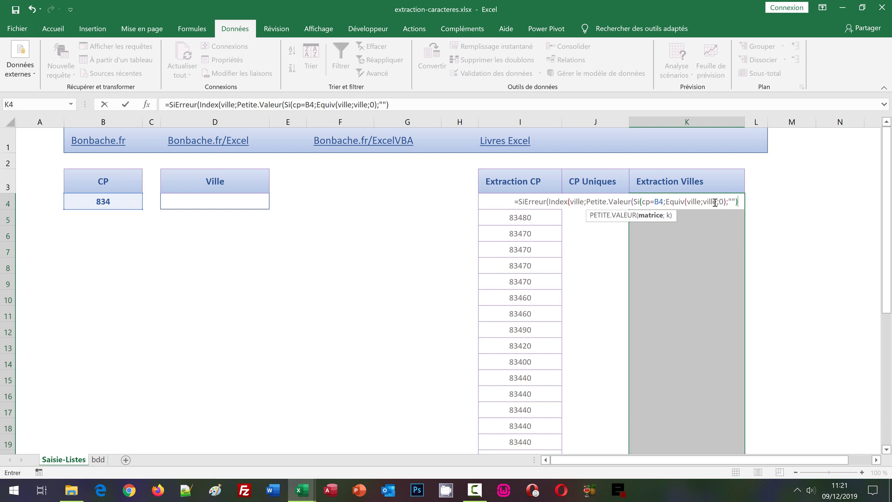
Step: Begin the rank argument of Petite.Valeur with Ligne(Indirect("1:" in the Extraction Villes formula
{"action": "type", "text": ";"}
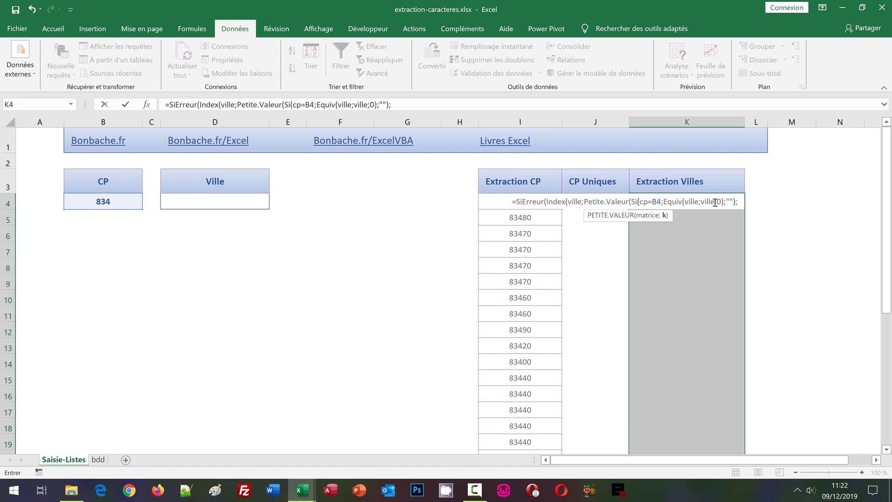
{"action": "type", "text": "Ligne"}
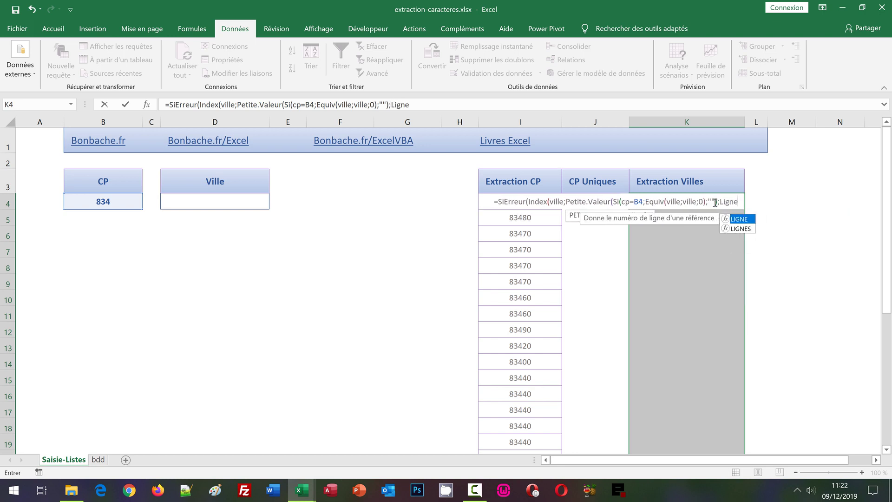
{"action": "type", "text": "("}
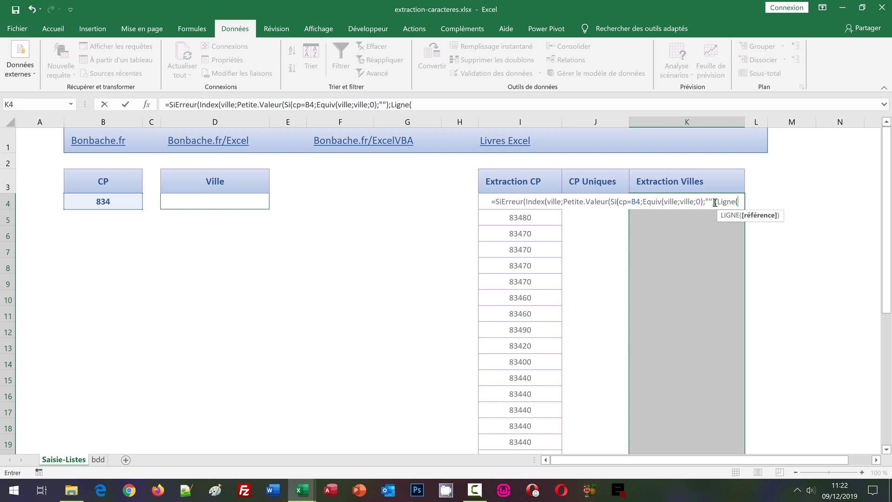
{"action": "type", "text": "Indir"}
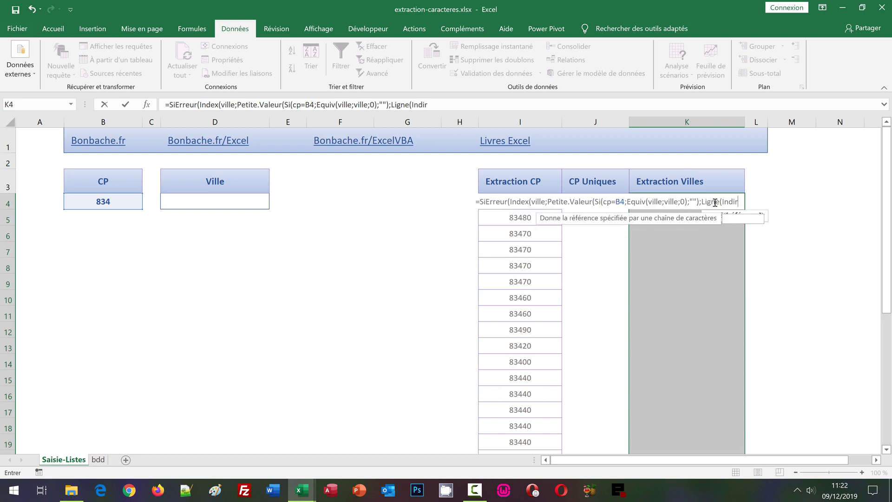
{"action": "type", "text": "ect("}
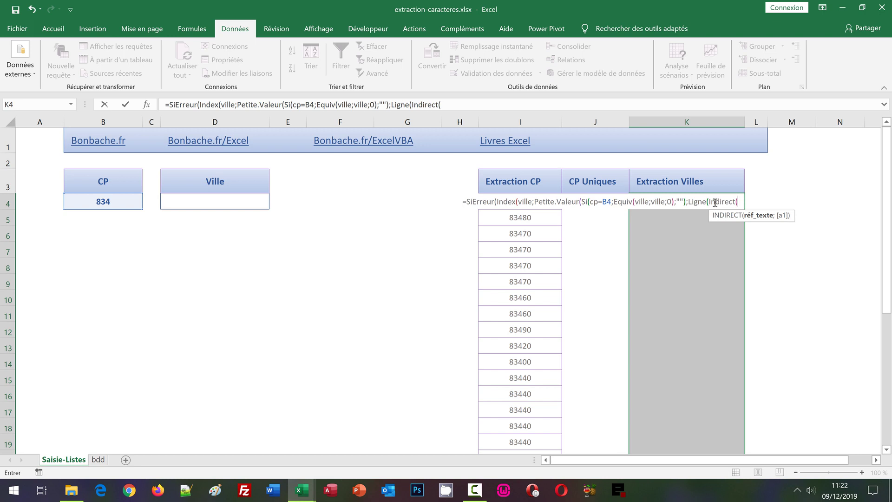
{"action": "type", "text": "\"1"}
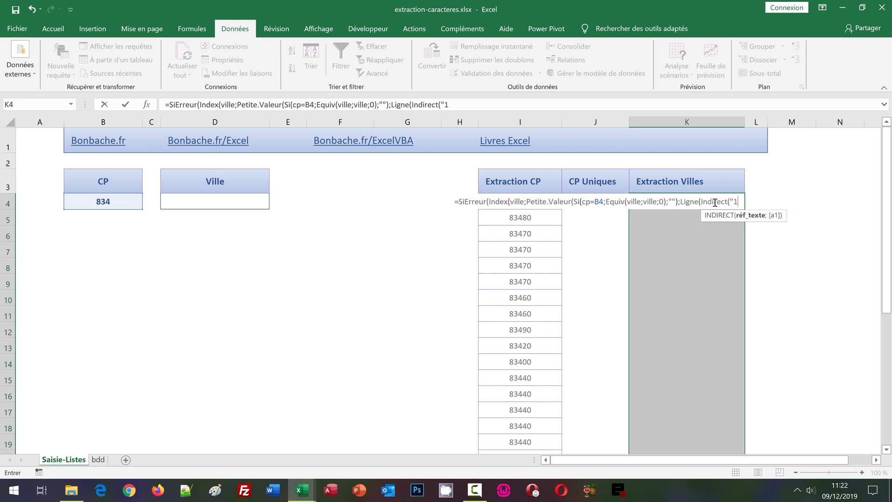
{"action": "type", "text": ":\""}
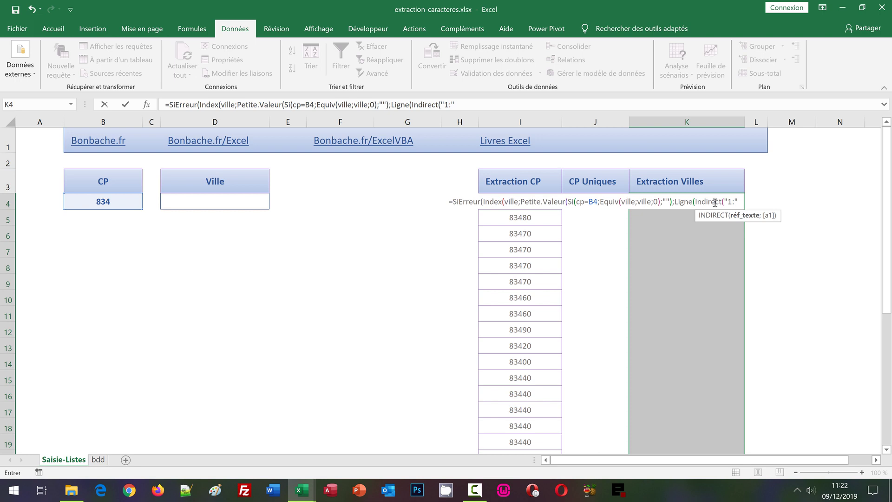
Step: Append & Lignes(cp) to the Indirect reference and close the parentheses up to the end of the Index function
{"action": "type", "text": "&"}
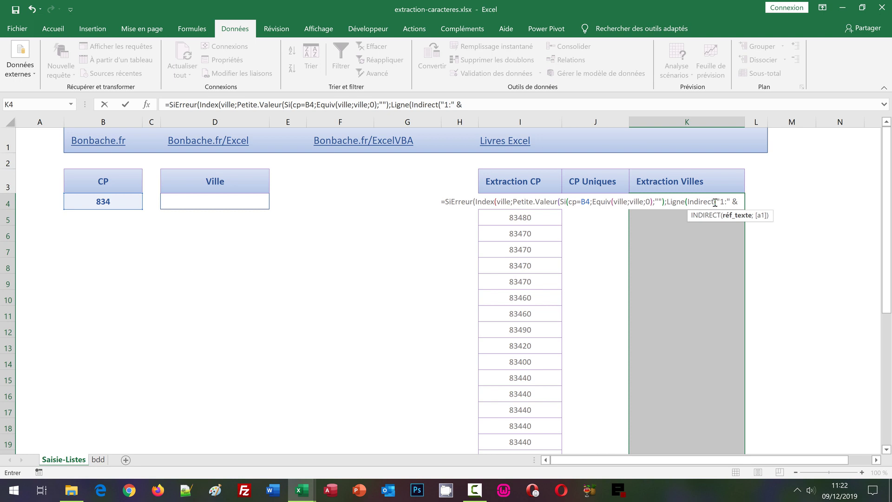
{"action": "type", "text": "Lignes"}
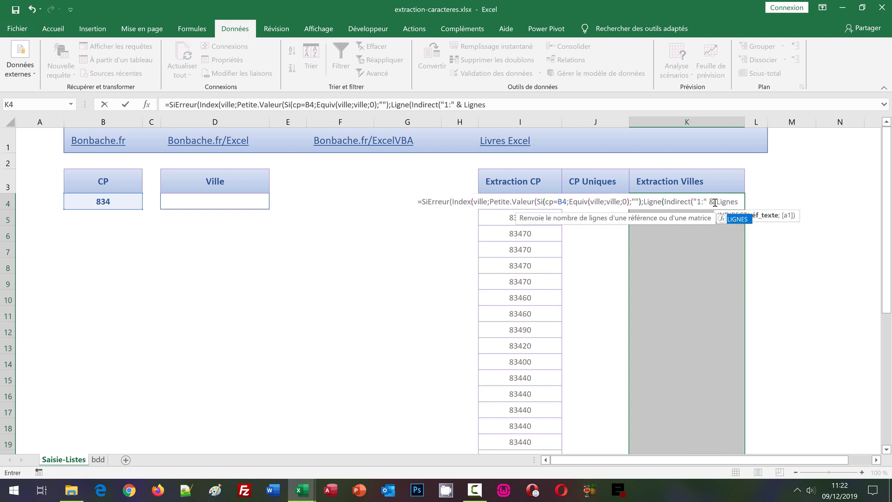
{"action": "type", "text": "("}
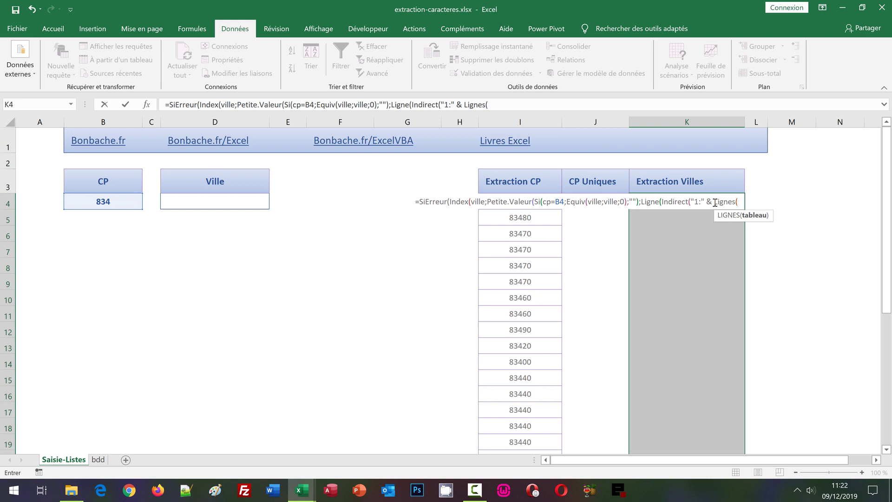
{"action": "type", "text": "cp"}
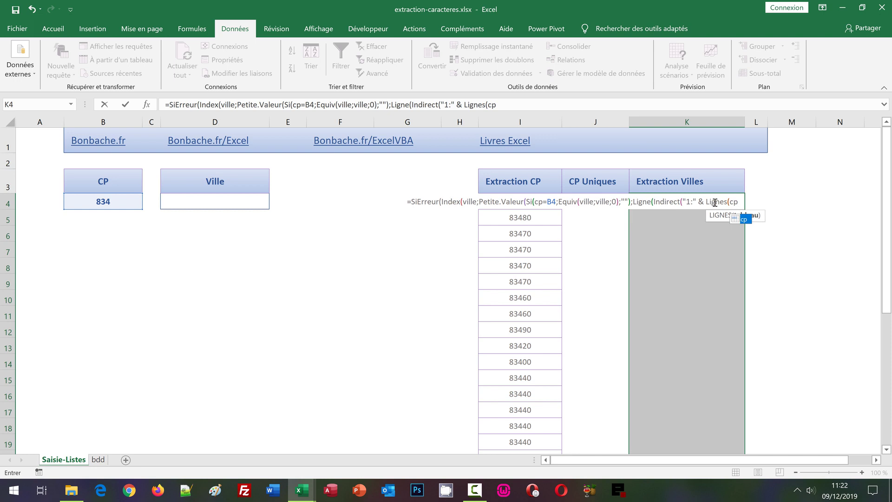
{"action": "type", "text": ")"}
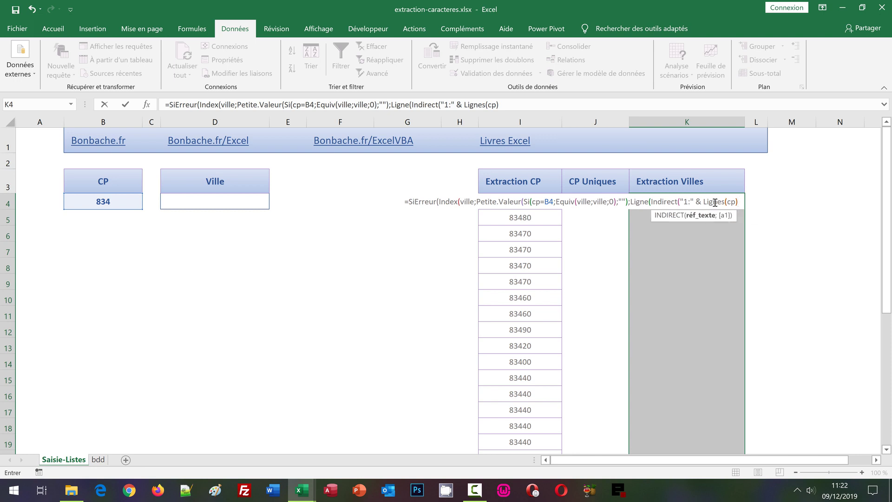
{"action": "type", "text": ")"}
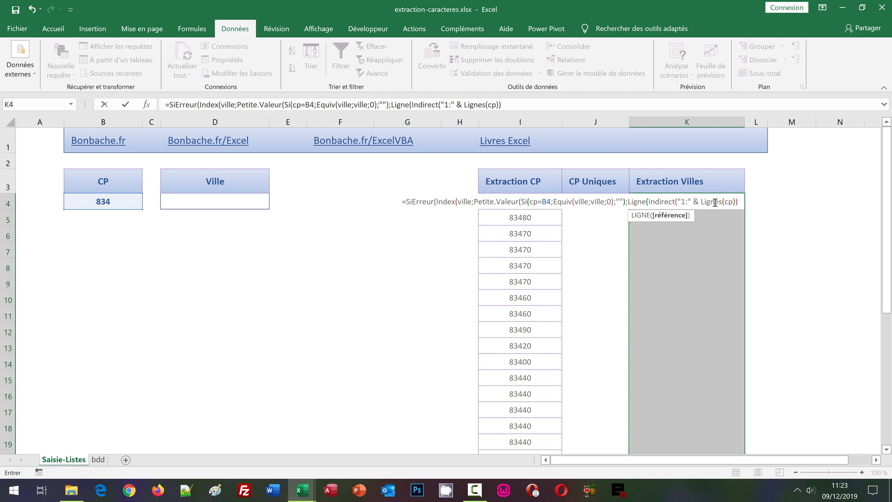
{"action": "type", "text": ")"}
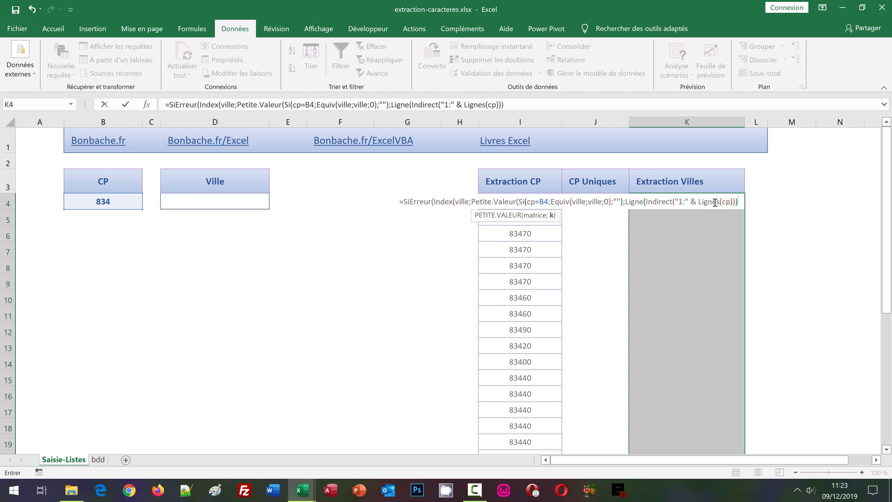
{"action": "type", "text": ")"}
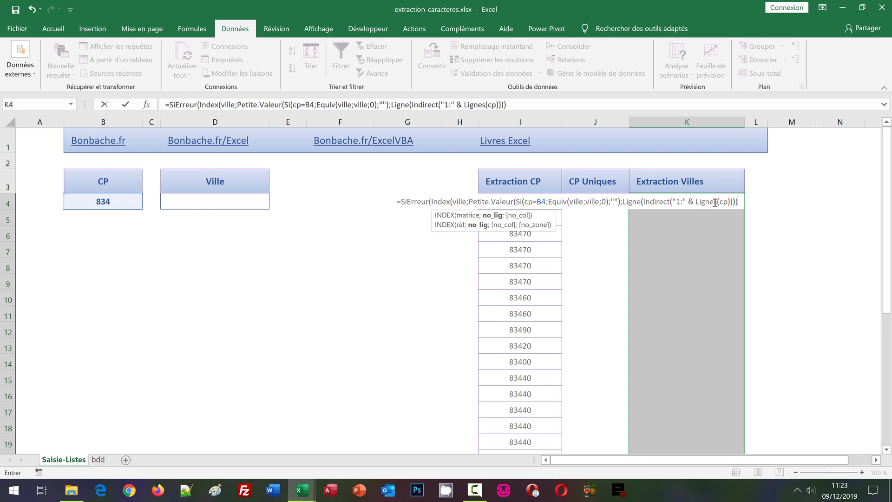
{"action": "type", "text": ")"}
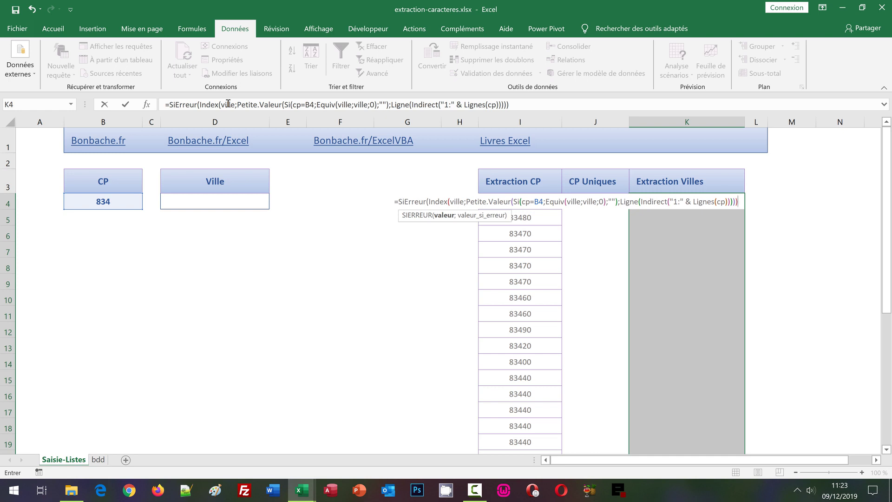
Step: Give SiErreur an empty string "" as its error value and validate the Extraction Villes formula as an array formula
{"action": "type", "text": ";"}
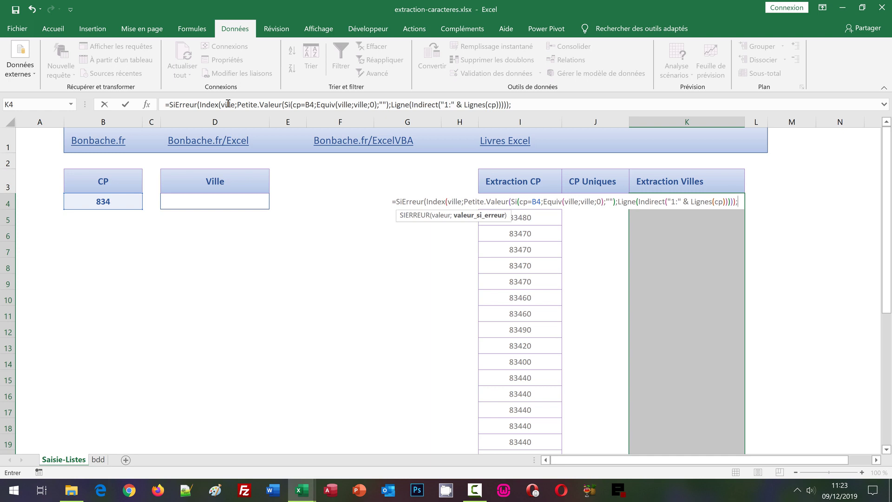
{"action": "type", "text": "\"\""}
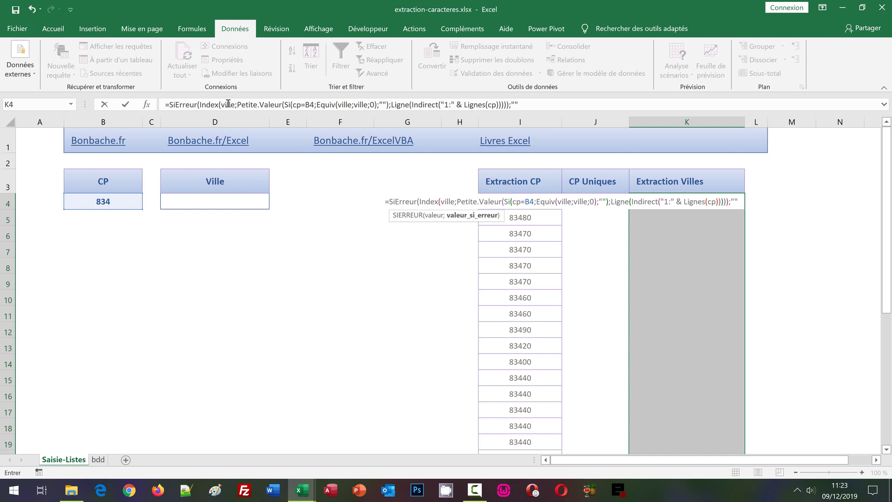
{"action": "type", "text": ")"}
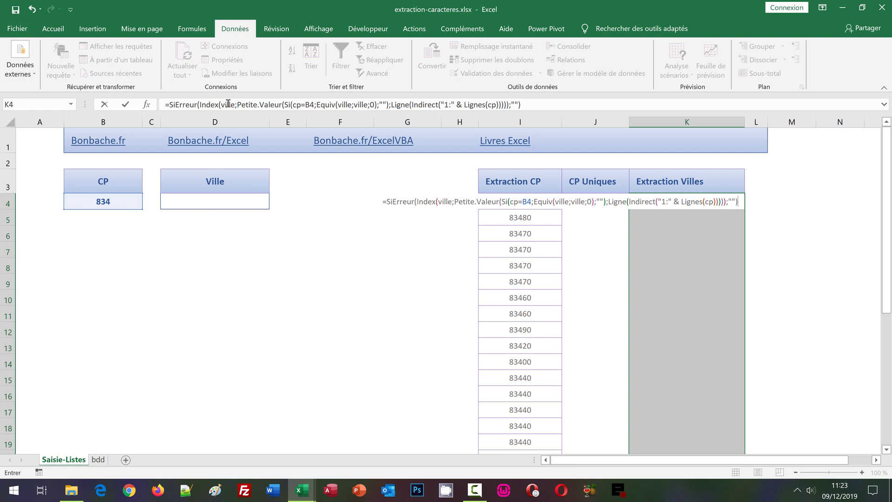
{"action": "key", "text": "ctrl+shift+Return"}
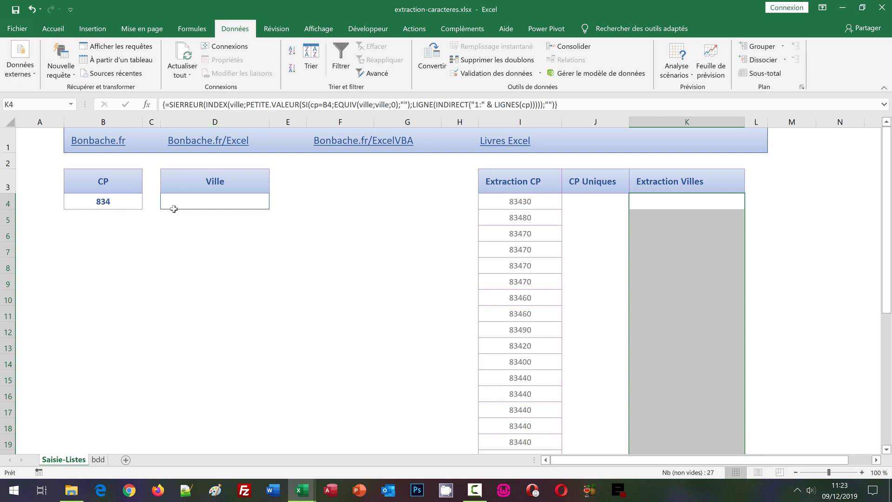
Step: Choose postal code 83480 from the CP drop-down list in B4 and check which codes the list offers
{"action": "left_click", "coordinate": [132, 204]}
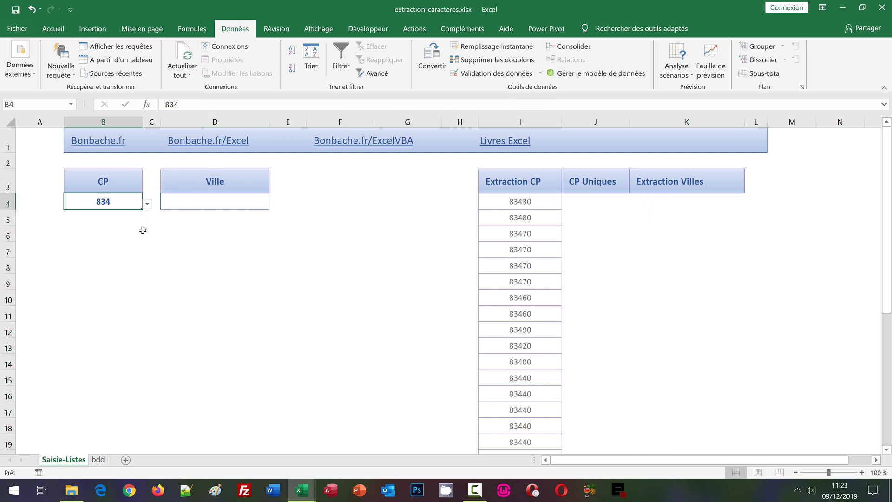
{"action": "left_click", "coordinate": [147, 205]}
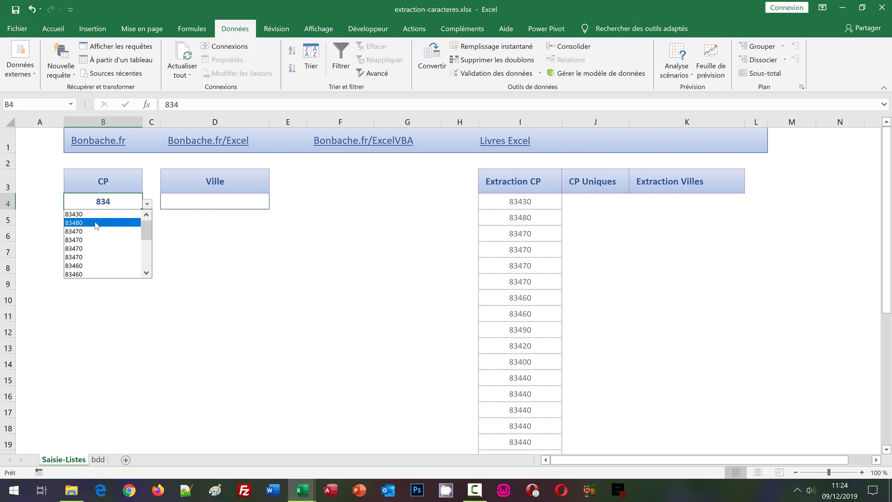
{"action": "left_click", "coordinate": [127, 223]}
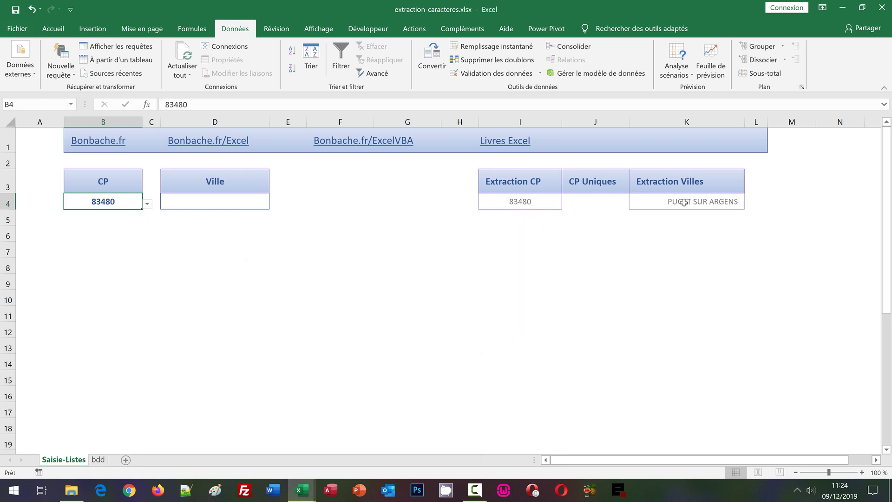
{"action": "left_click", "coordinate": [147, 204]}
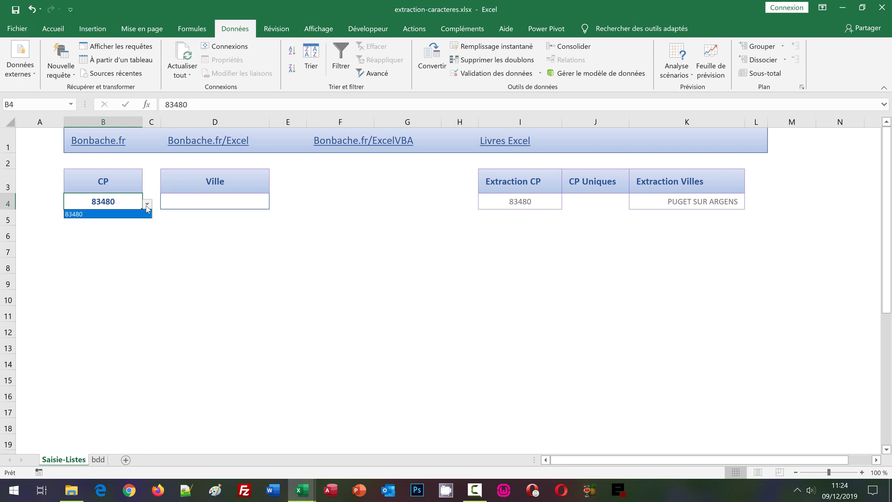
{"action": "left_click", "coordinate": [140, 211]}
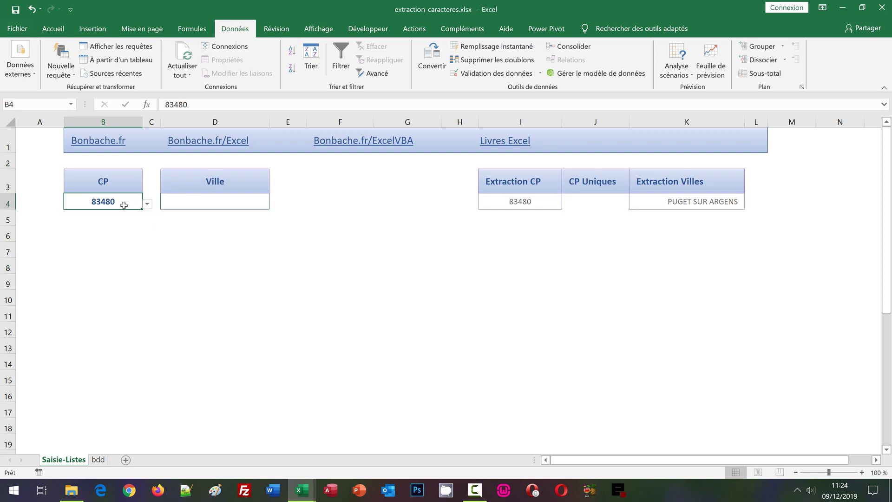
Step: Enter 834 in the CP cell B4 and choose postal code 83440 from its drop-down list
{"action": "type", "text": "834"}
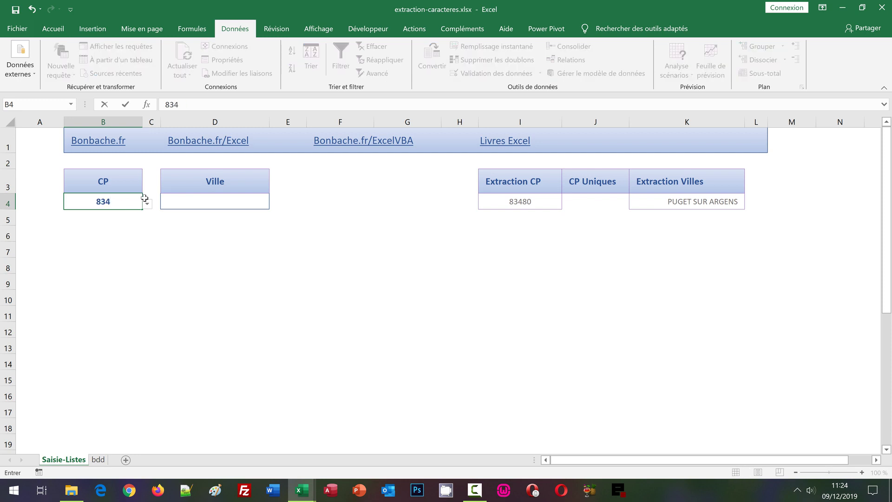
{"action": "key", "text": "ctrl+Return"}
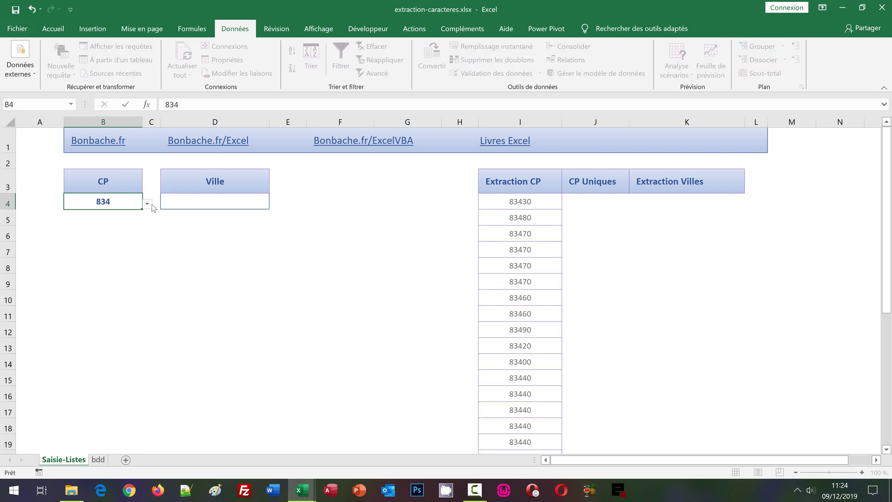
{"action": "left_click", "coordinate": [148, 204]}
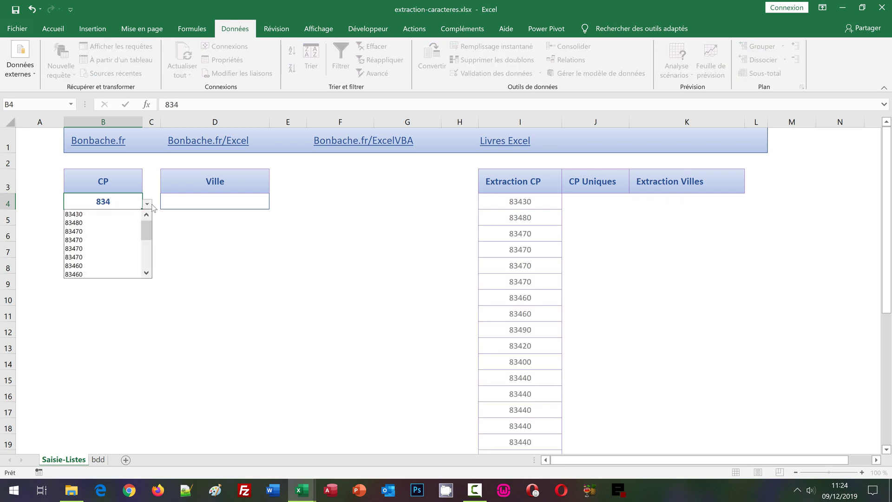
{"action": "left_click", "coordinate": [147, 254]}
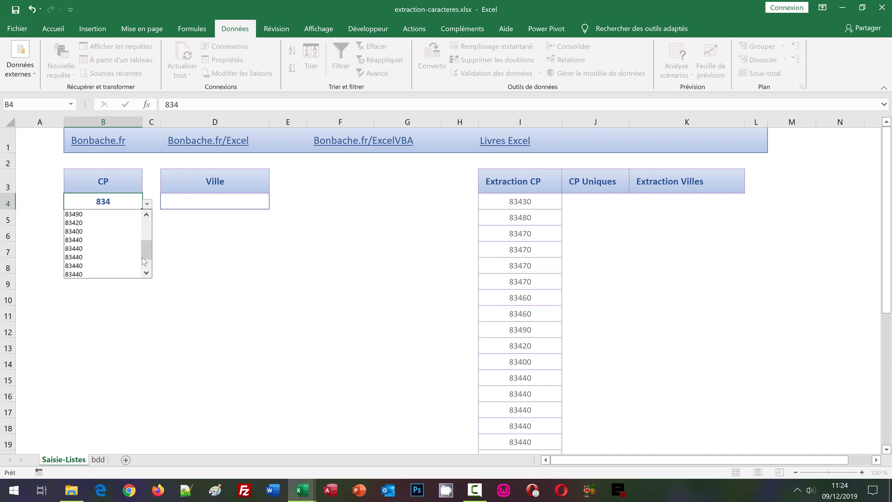
{"action": "left_click", "coordinate": [79, 258]}
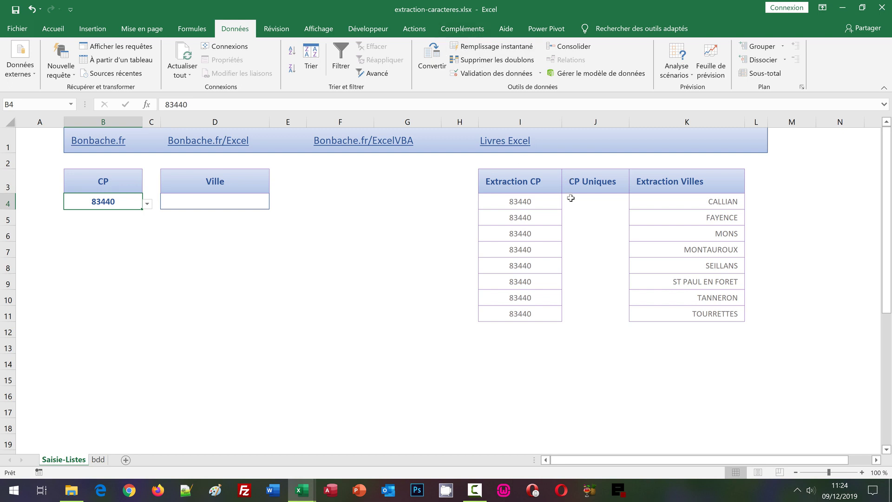
Step: Name the first Extraction Villes cell, K4, as eville
{"action": "left_click", "coordinate": [694, 202]}
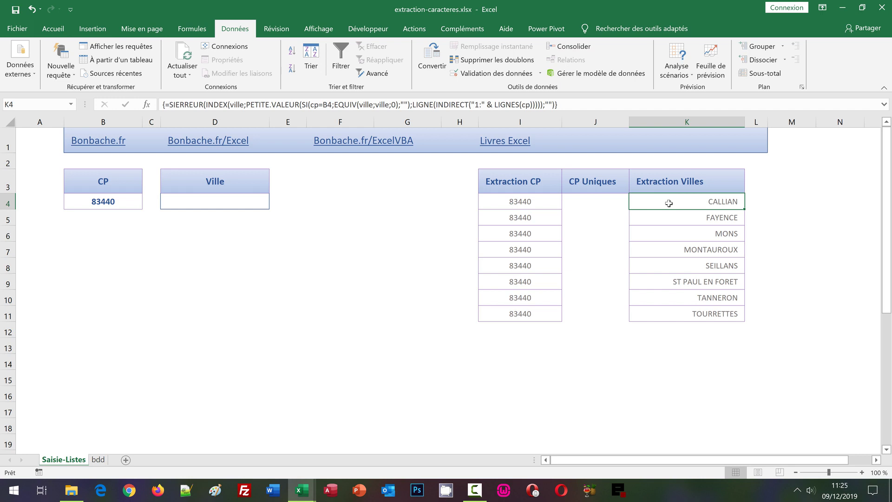
{"action": "left_click", "coordinate": [35, 104]}
{"action": "type", "text": "eville"}
{"action": "key", "text": "Return"}
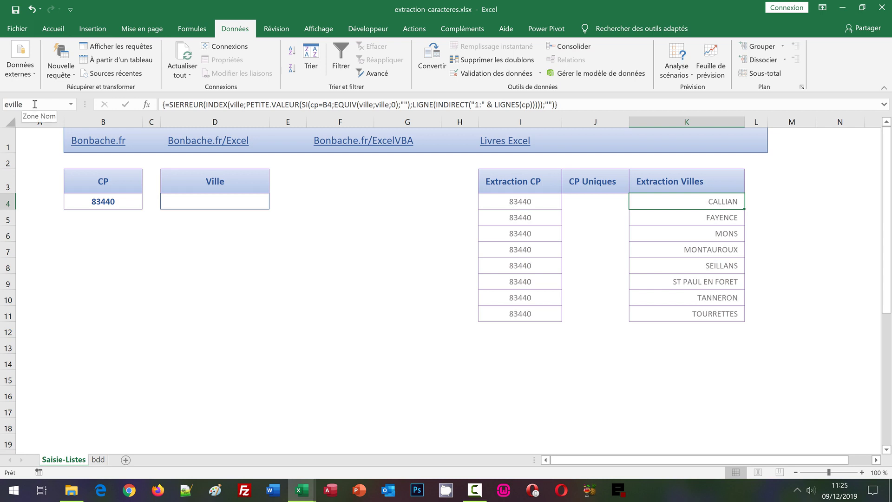
Step: In the name manager, wrap eville's reference 'Saisie-Listes'!$K$4 in a Decaler function with row and column offsets of 0;0
{"action": "left_click", "coordinate": [192, 28]}
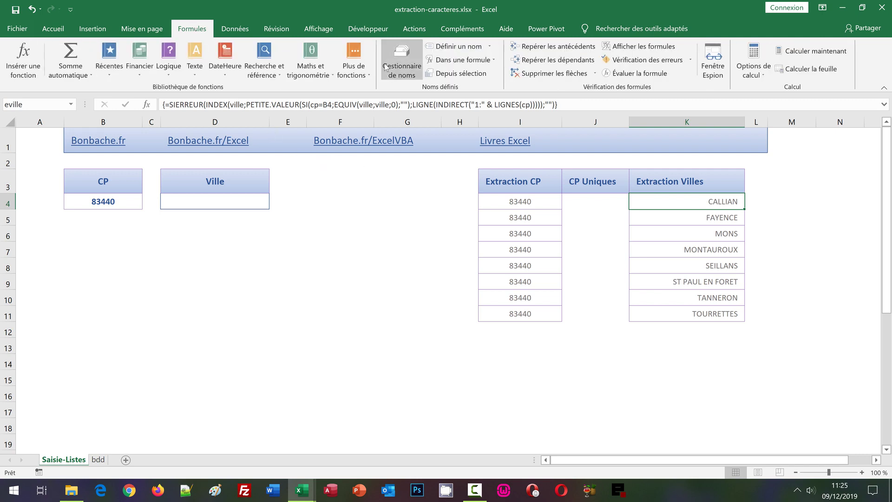
{"action": "left_click", "coordinate": [402, 60]}
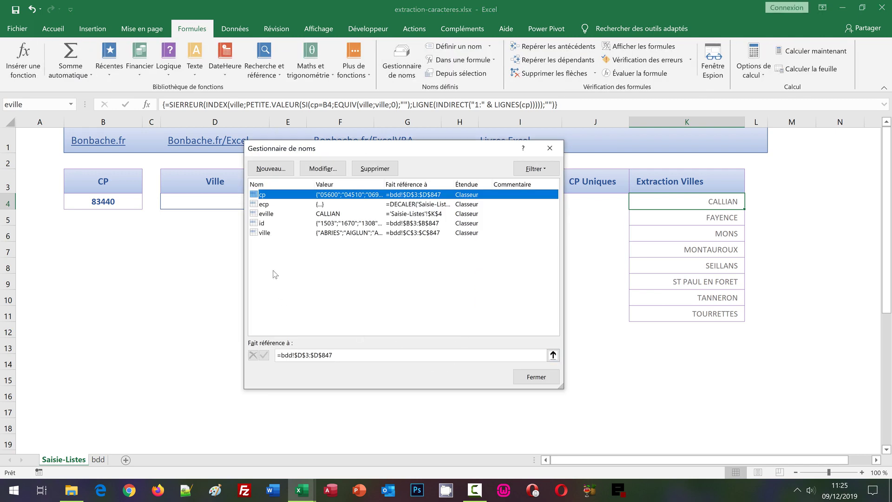
{"action": "left_click", "coordinate": [269, 214]}
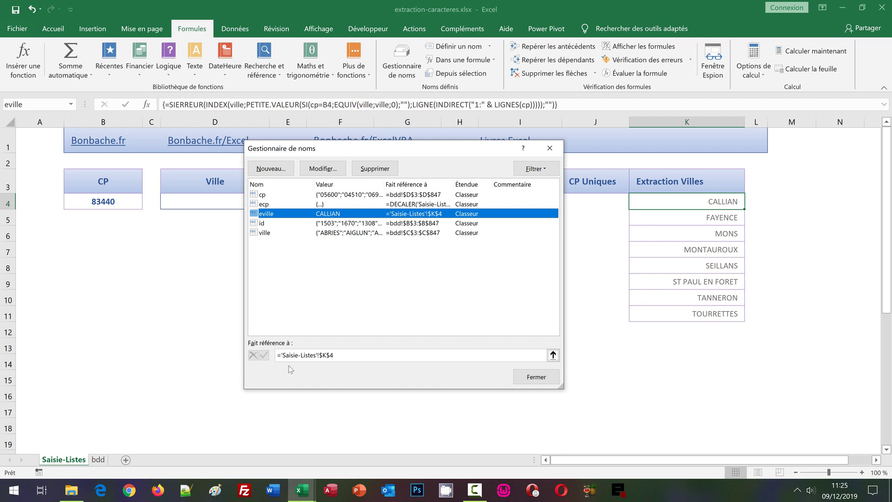
{"action": "left_click", "coordinate": [282, 354]}
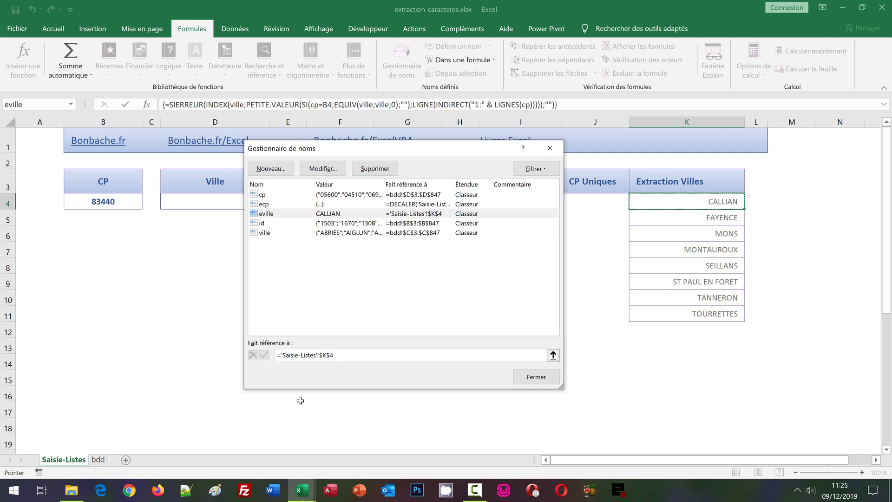
{"action": "type", "text": "Decal"}
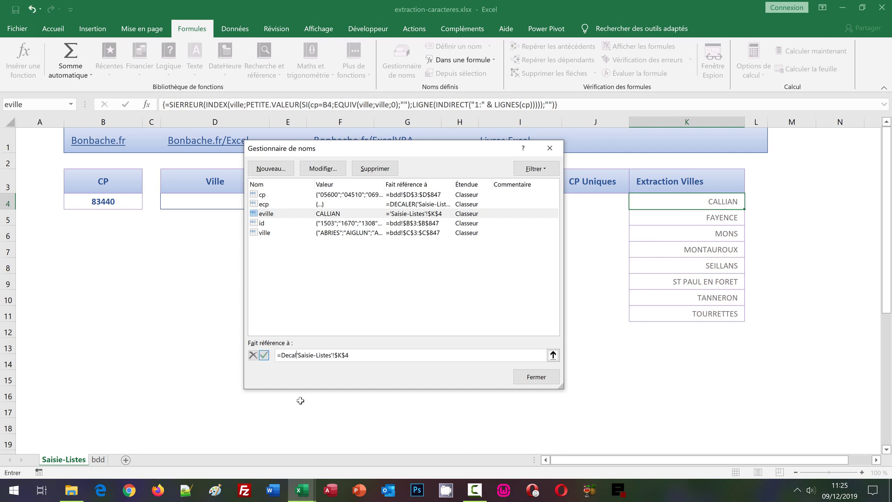
{"action": "type", "text": "er("}
{"action": "type", "text": ";"}
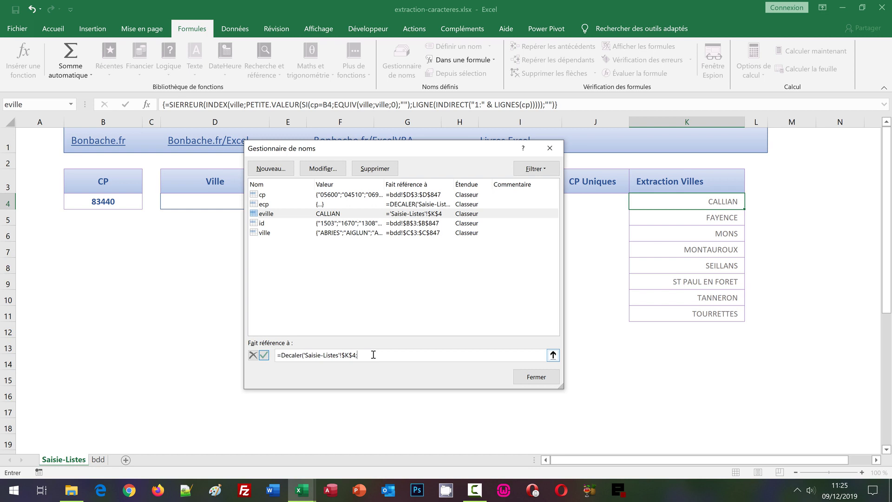
{"action": "type", "text": "0;0"}
Step: Complete eville's Decaler height with Nb.Si('Saisie-Listes'!$K:$K;">*<")-1, validate the reference and close the name manager
{"action": "type", "text": ";Nb.Si("}
{"action": "left_click", "coordinate": [674, 120]}
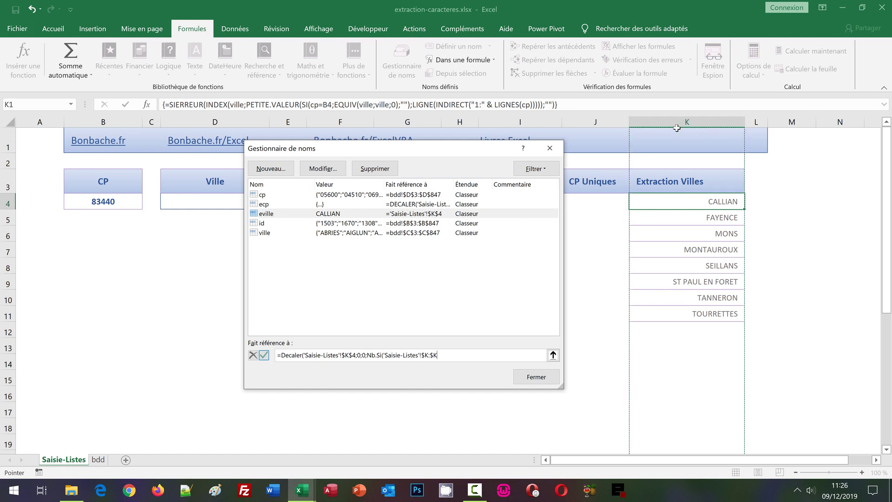
{"action": "type", "text": ";"}
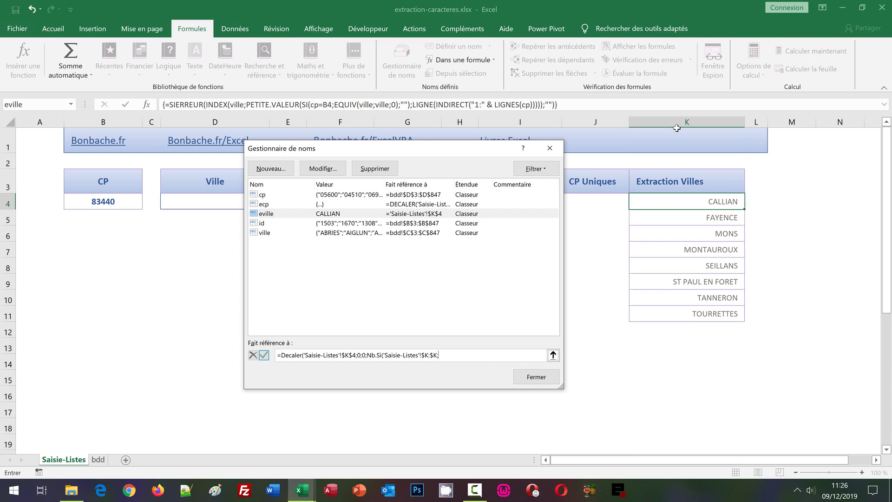
{"action": "type", "text": "\">*<\""}
{"action": "type", "text": ")-1)"}
{"action": "left_click", "coordinate": [263, 355]}
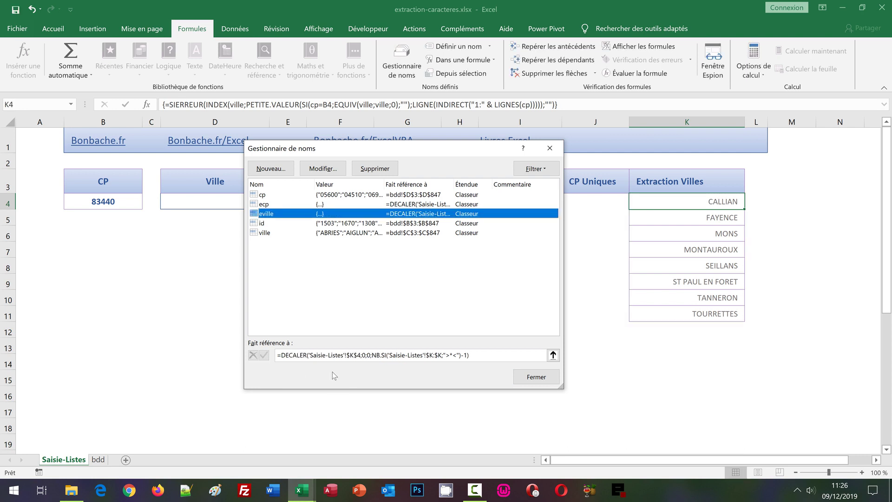
{"action": "left_click", "coordinate": [530, 375]}
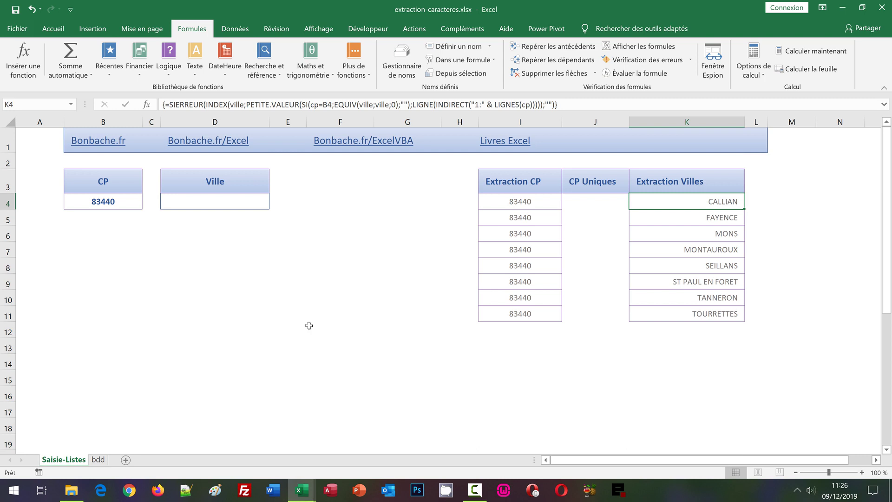
Step: Add Liste data validation with source =eville to the Ville cell D4, and check the cities its drop-down list offers
{"action": "left_click", "coordinate": [256, 203]}
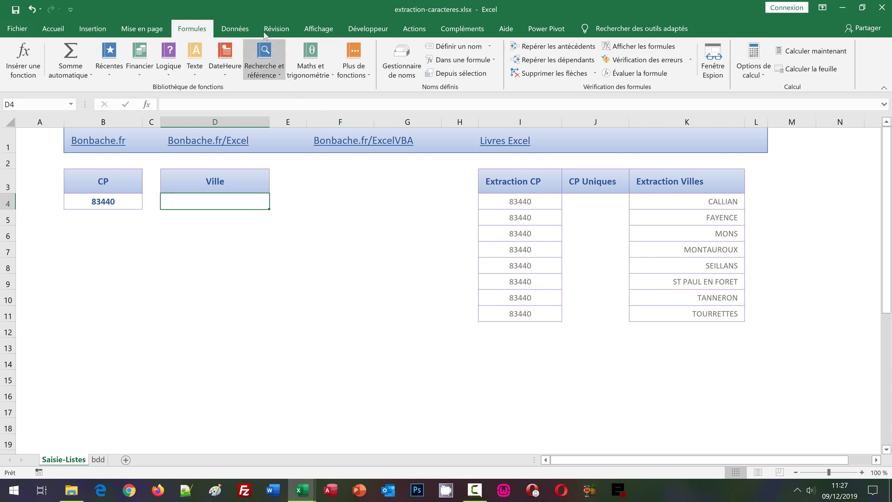
{"action": "left_click", "coordinate": [242, 30]}
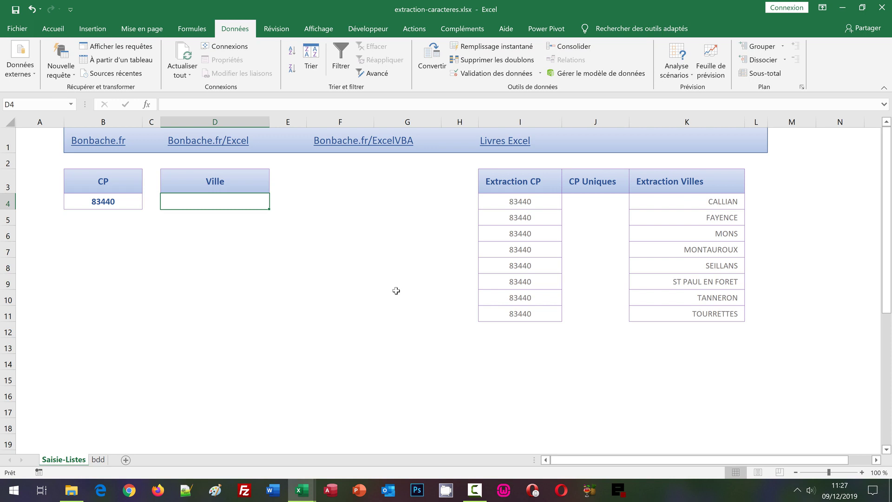
{"action": "left_click", "coordinate": [486, 77]}
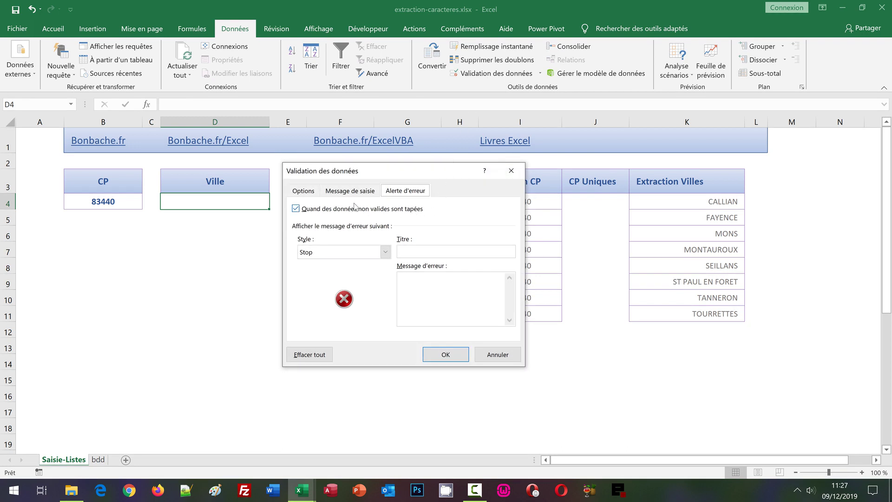
{"action": "left_click", "coordinate": [307, 191]}
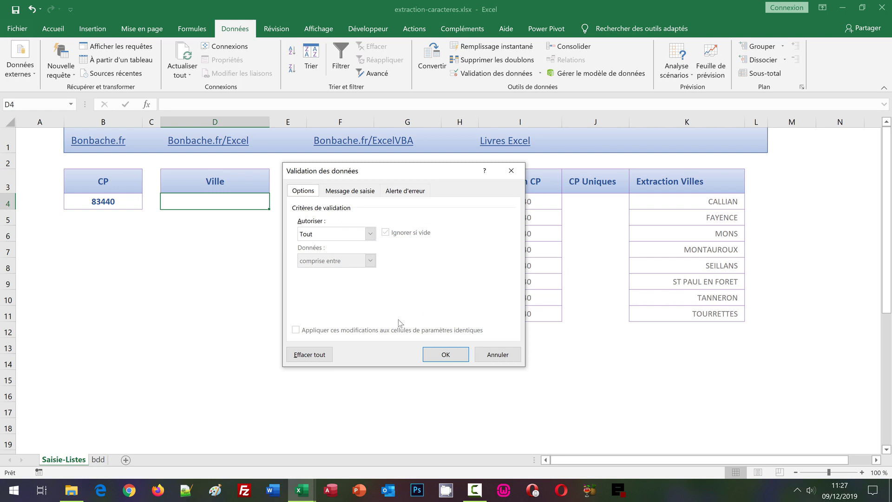
{"action": "left_click", "coordinate": [337, 233]}
{"action": "left_click", "coordinate": [328, 273]}
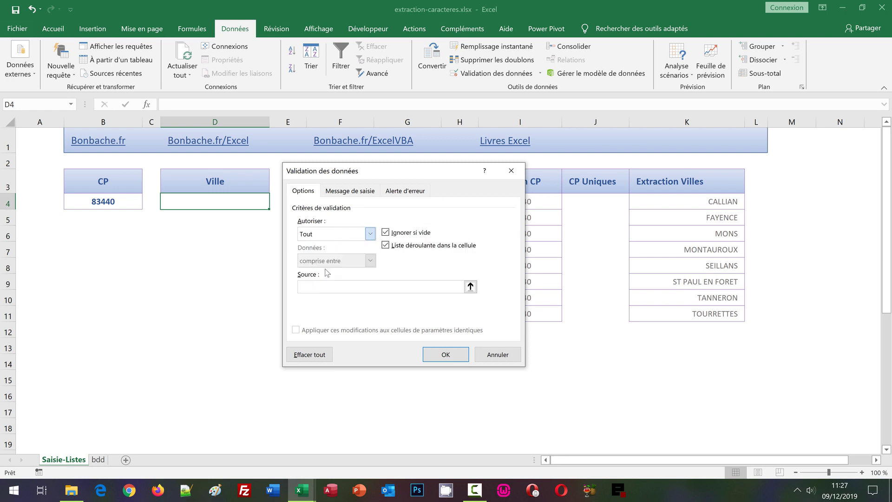
{"action": "left_click", "coordinate": [321, 289]}
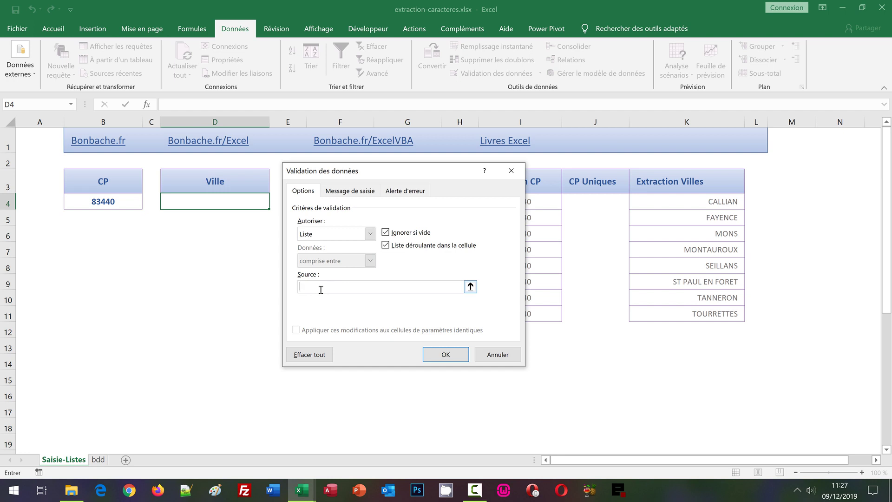
{"action": "type", "text": "=eville"}
{"action": "left_click", "coordinate": [432, 359]}
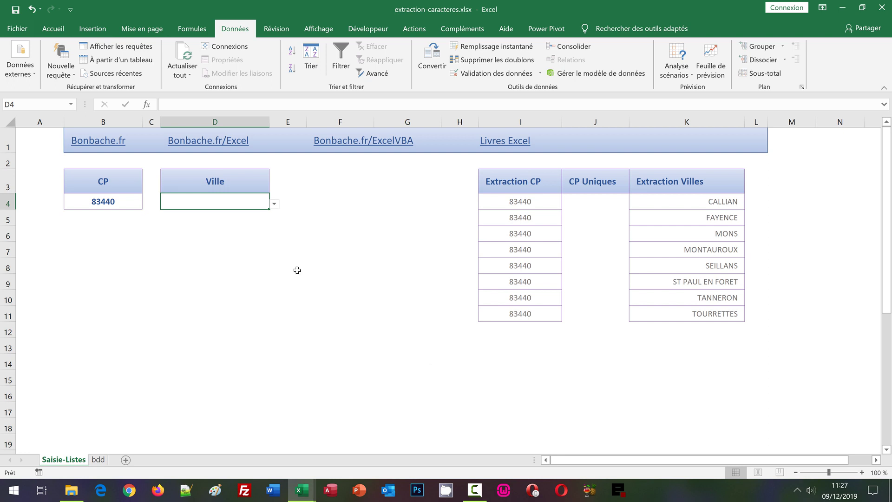
{"action": "left_click", "coordinate": [274, 205]}
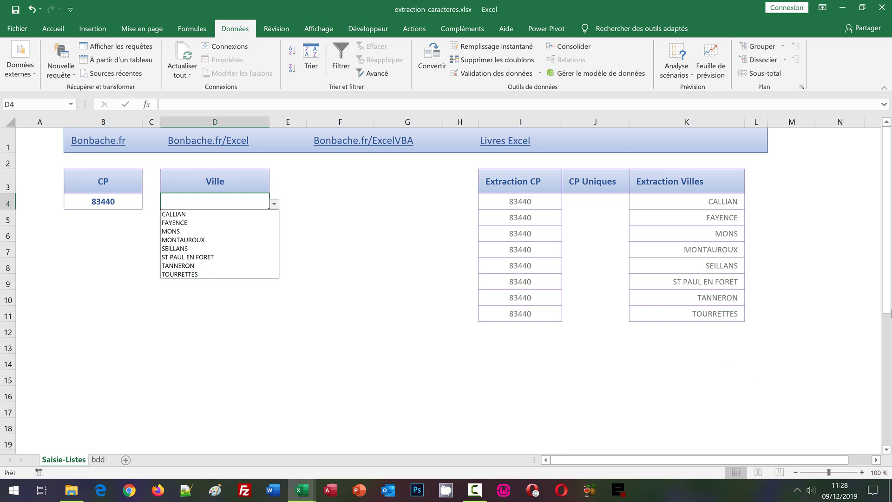
{"action": "key", "text": "Escape"}
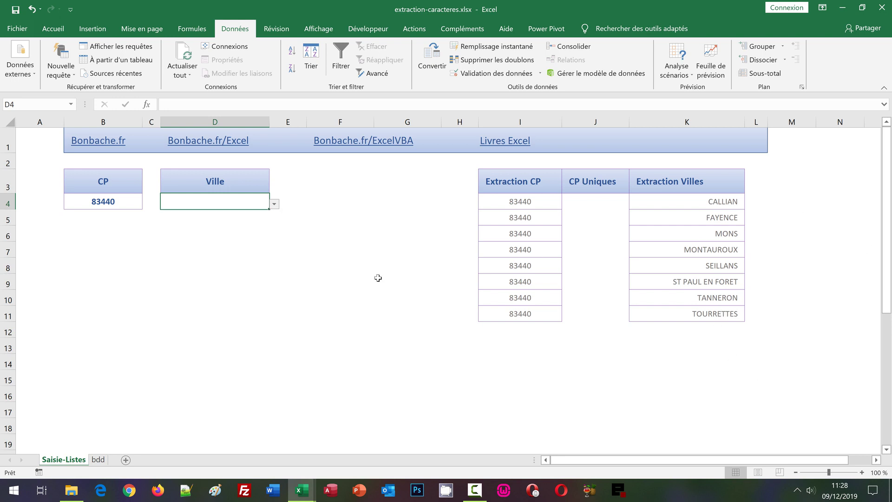
Step: Begin the formula in the first CP Uniques cell, J4, with =Si(EstNa( as the logical test
{"action": "left_click", "coordinate": [574, 205]}
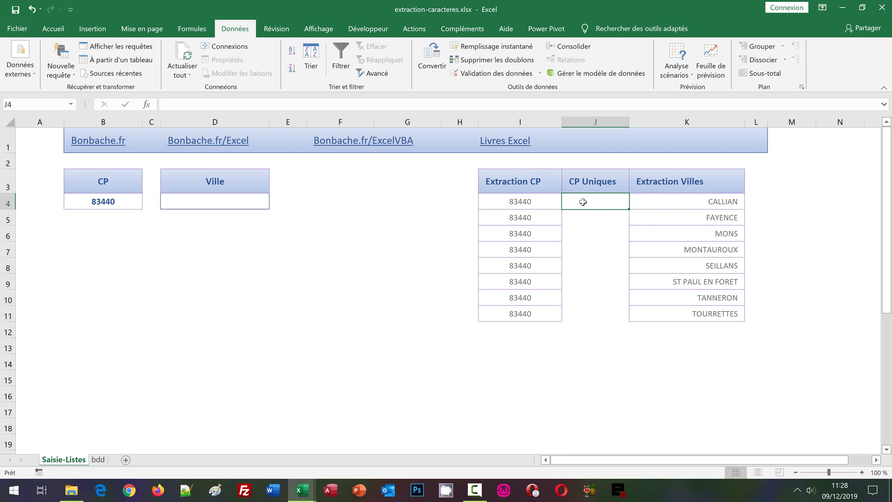
{"action": "type", "text": "="}
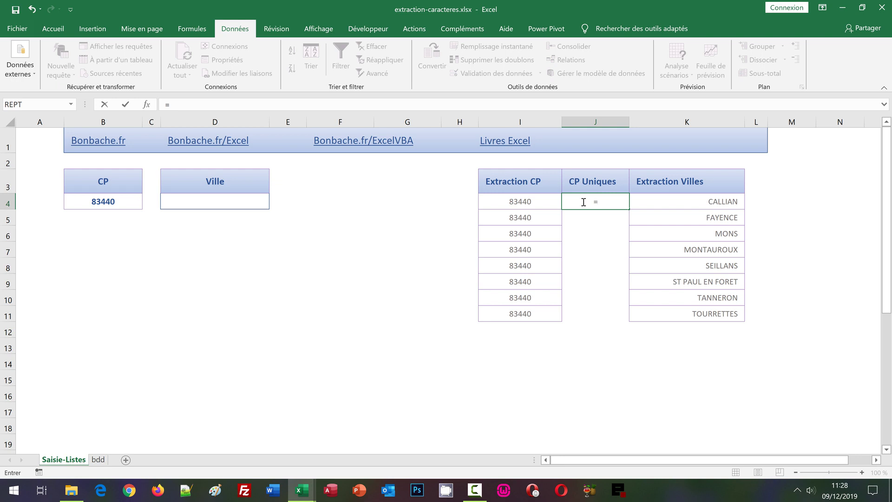
{"action": "type", "text": "Si"}
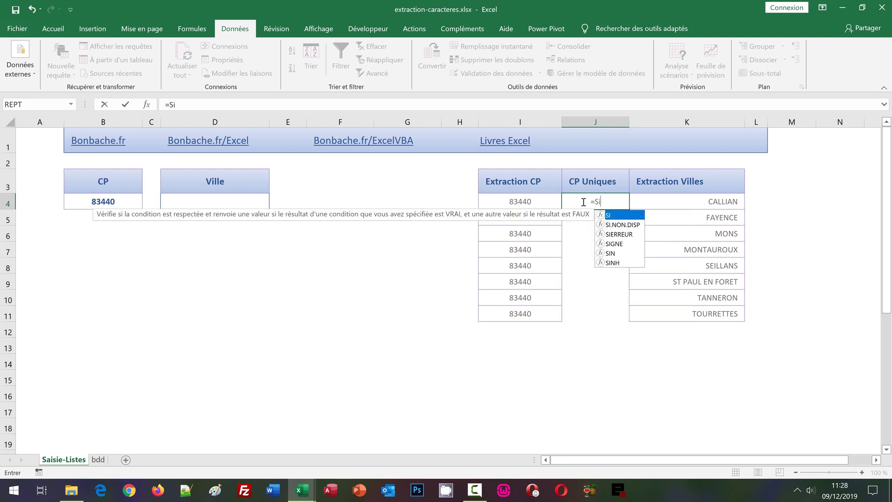
{"action": "type", "text": "("}
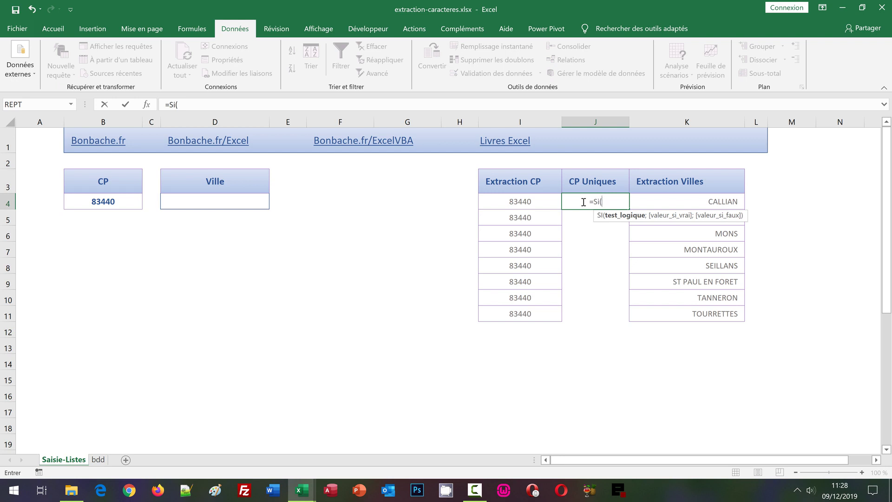
{"action": "type", "text": "Es"}
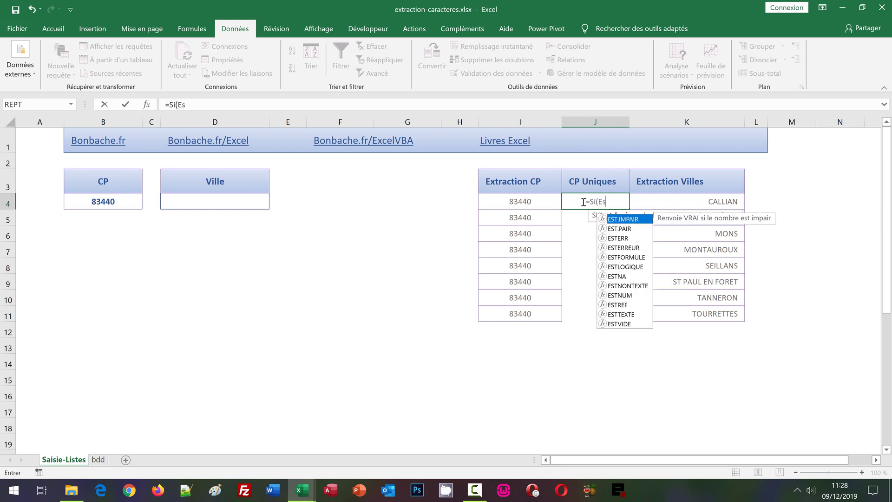
{"action": "type", "text": "tNa"}
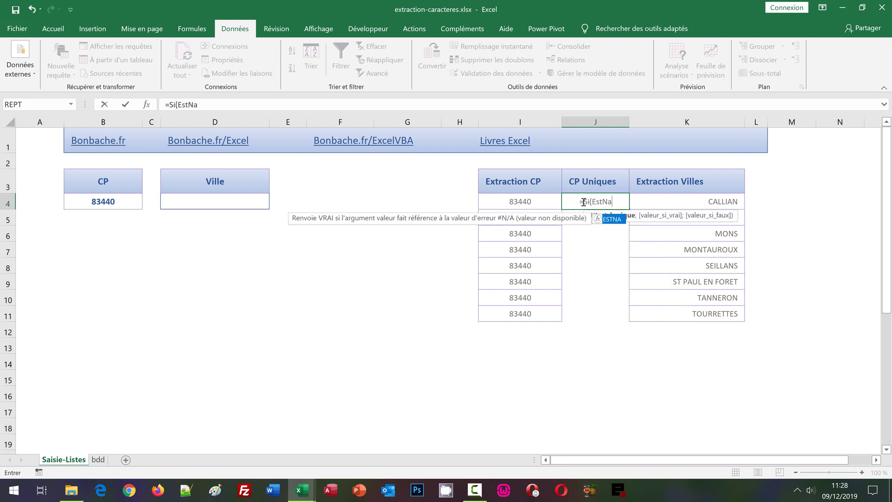
{"action": "type", "text": "("}
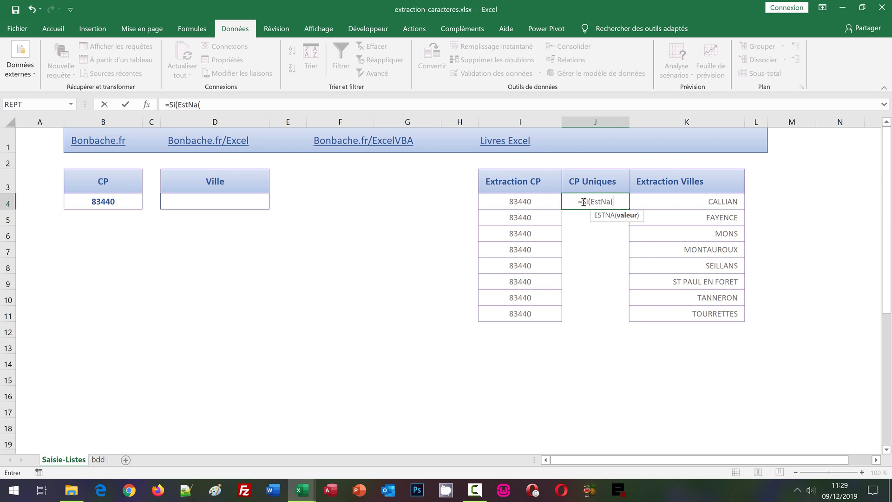
Step: Inside EstNa, add an Equiv function looking up 0 and open Nb.Si as its lookup array
{"action": "type", "text": "Equiv("}
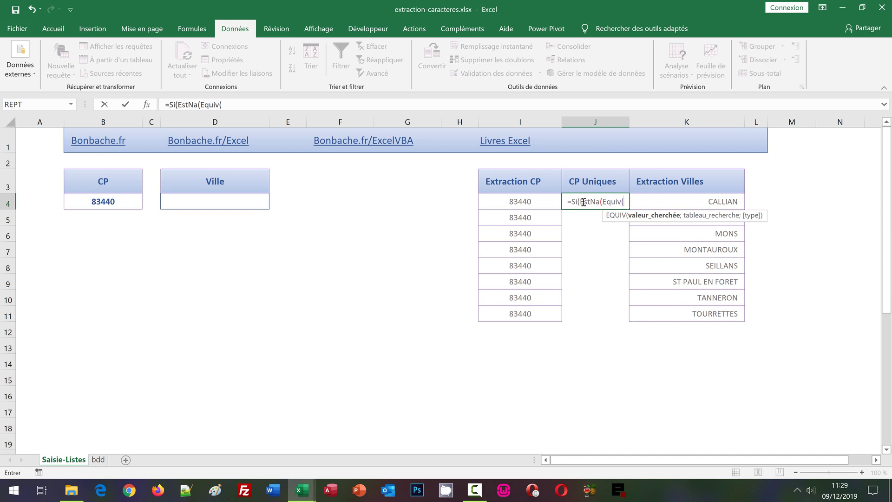
{"action": "type", "text": "0"}
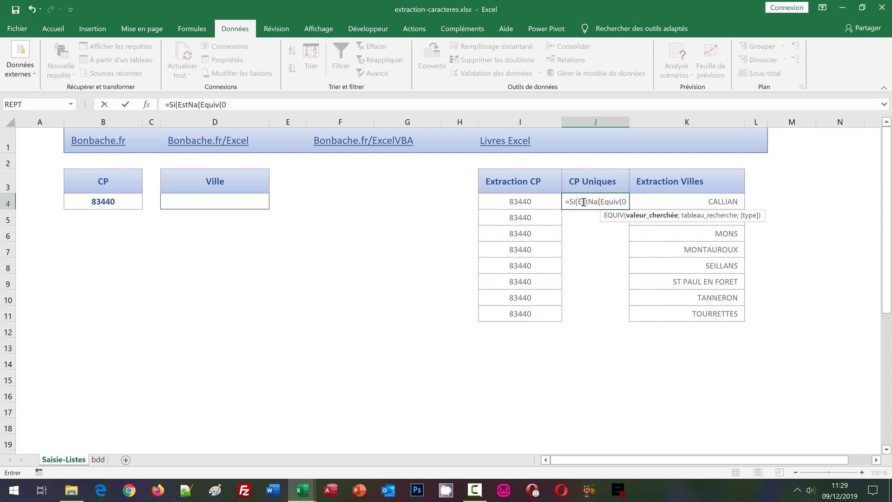
{"action": "type", "text": ";"}
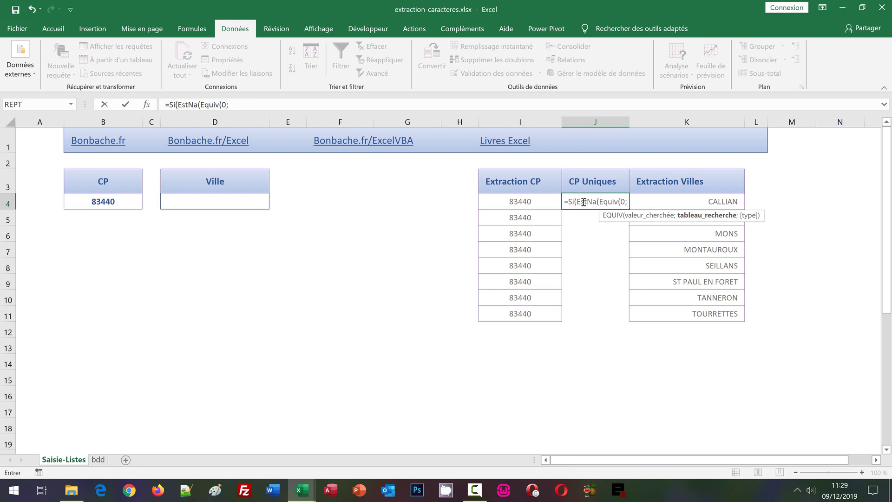
{"action": "type", "text": " Nb."}
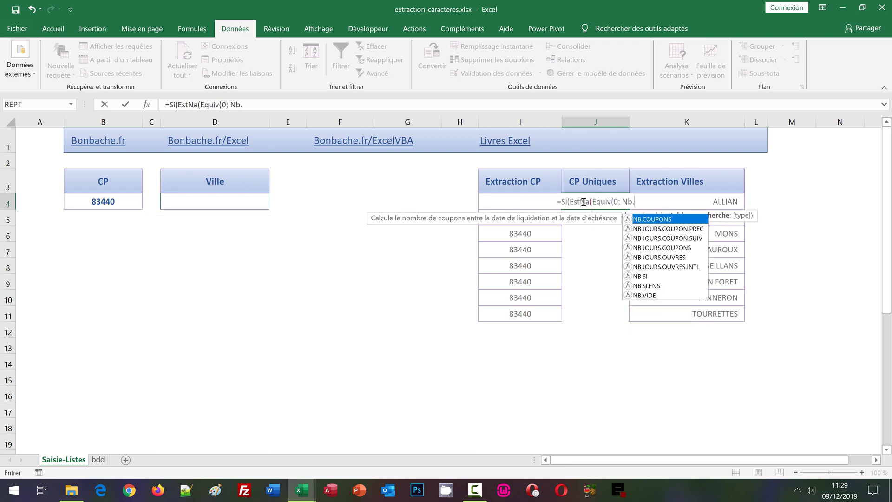
{"action": "type", "text": "Si("}
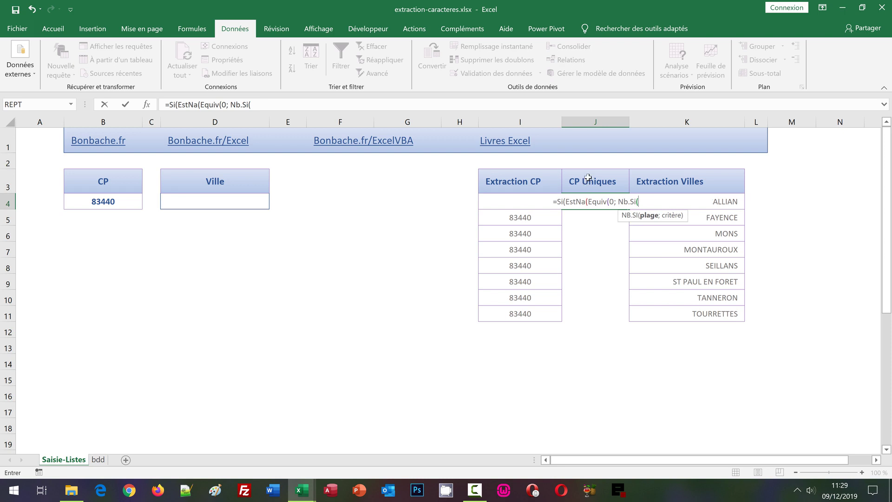
Step: Set the Nb.Si range to J$3:J3, starting from the CP Uniques header with only the first reference's row locked
{"action": "left_click", "coordinate": [588, 178]}
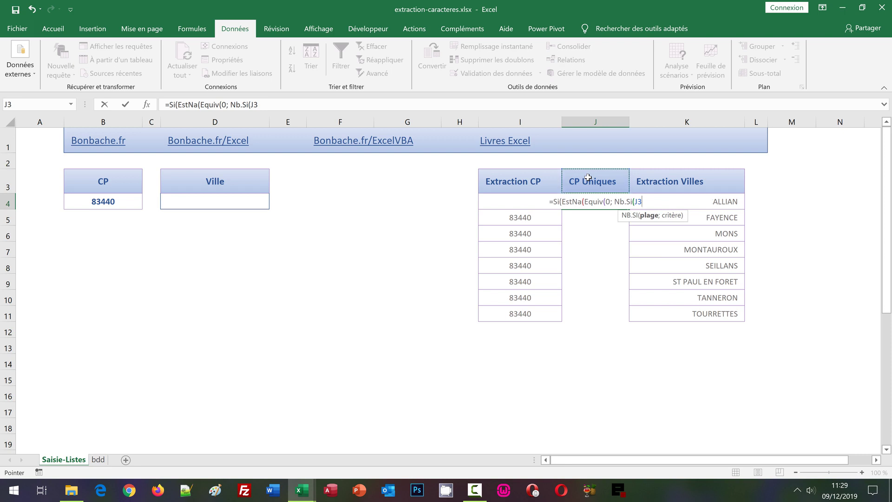
{"action": "key", "text": "F8"}
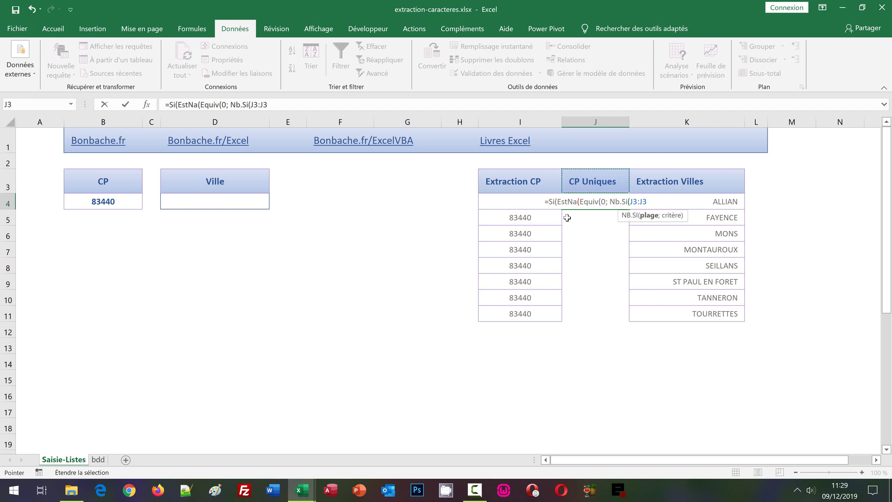
{"action": "left_click", "coordinate": [252, 104]}
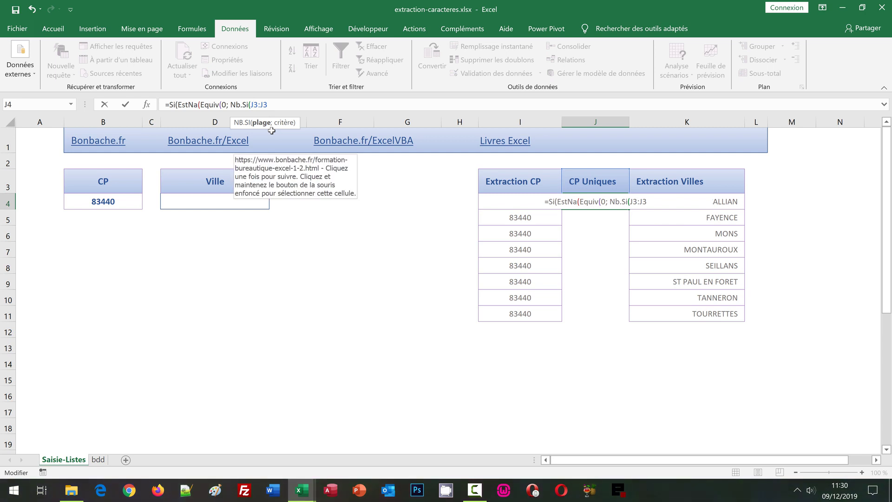
{"action": "key", "text": "F4"}
{"action": "key", "text": "F4"}
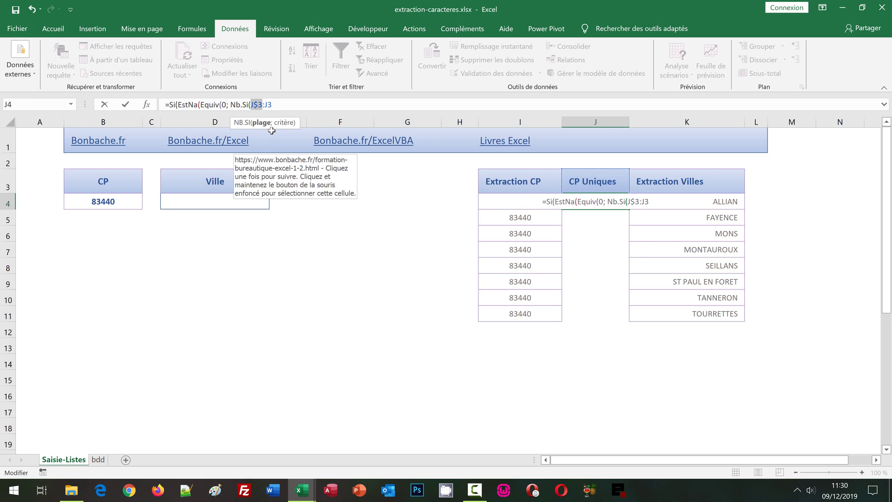
Step: Complete the logical test with ecp as the Nb.Si criterion and 0 as Equiv's exact match type, closing Equiv and EstNa
{"action": "left_click", "coordinate": [292, 107]}
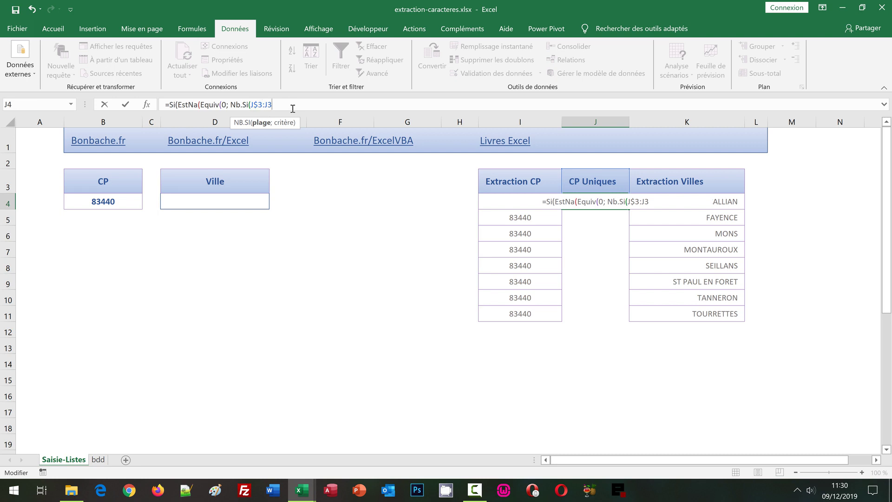
{"action": "type", "text": ";"}
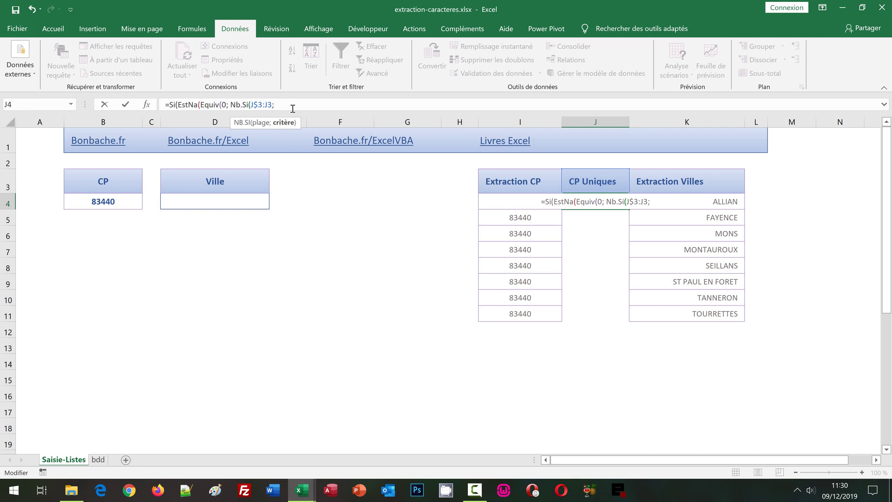
{"action": "type", "text": "ecp"}
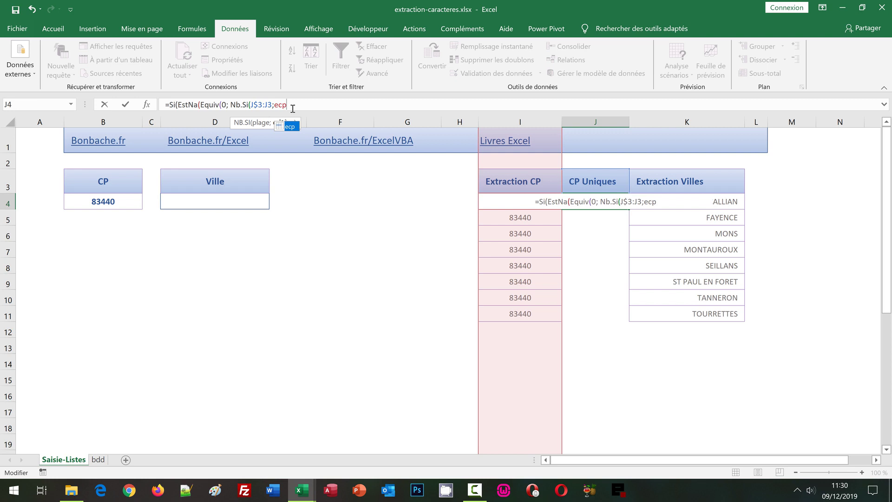
{"action": "type", "text": ")"}
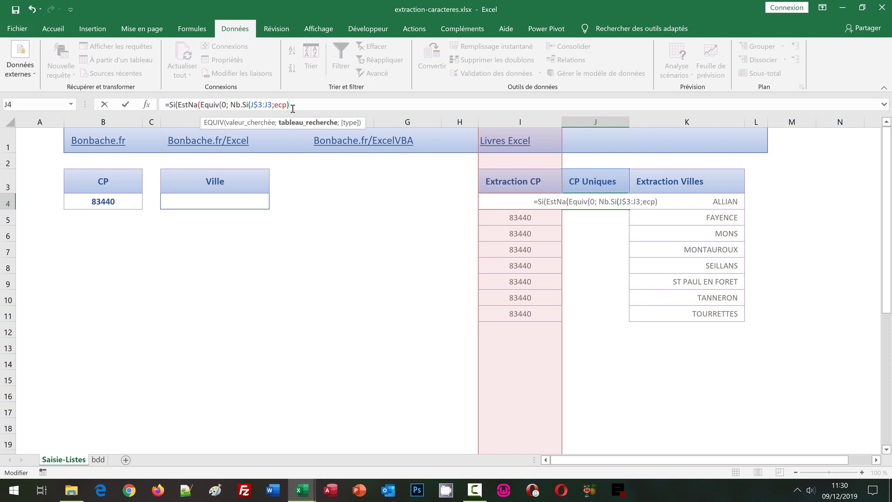
{"action": "type", "text": ";"}
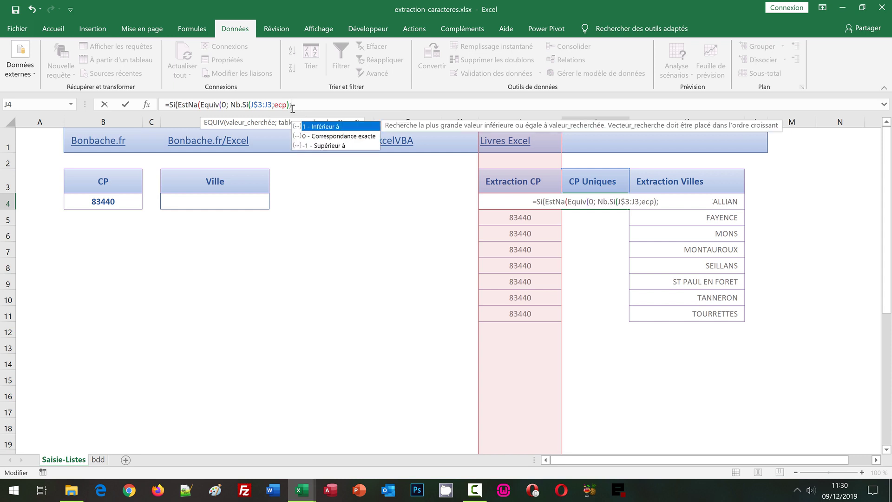
{"action": "type", "text": "0"}
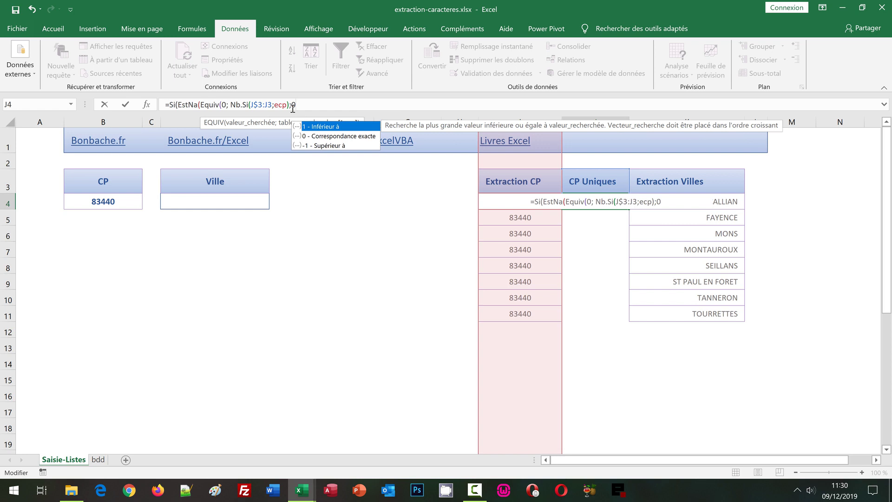
{"action": "type", "text": ")"}
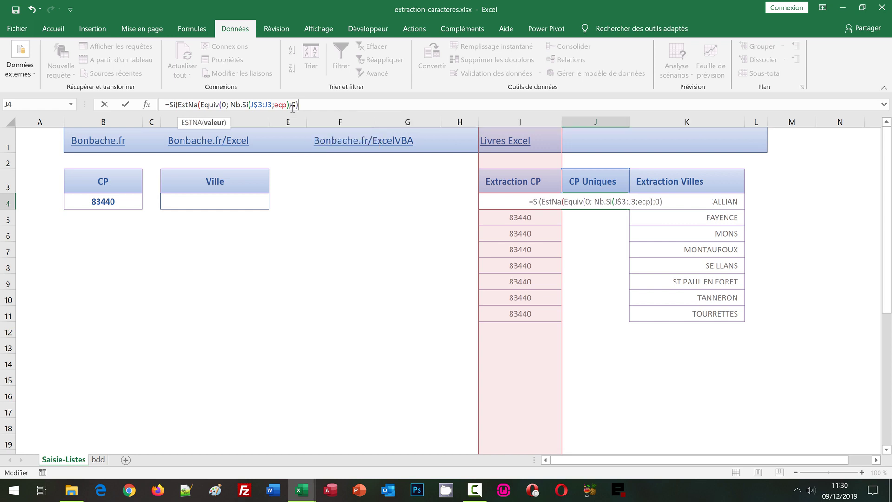
{"action": "type", "text": ")"}
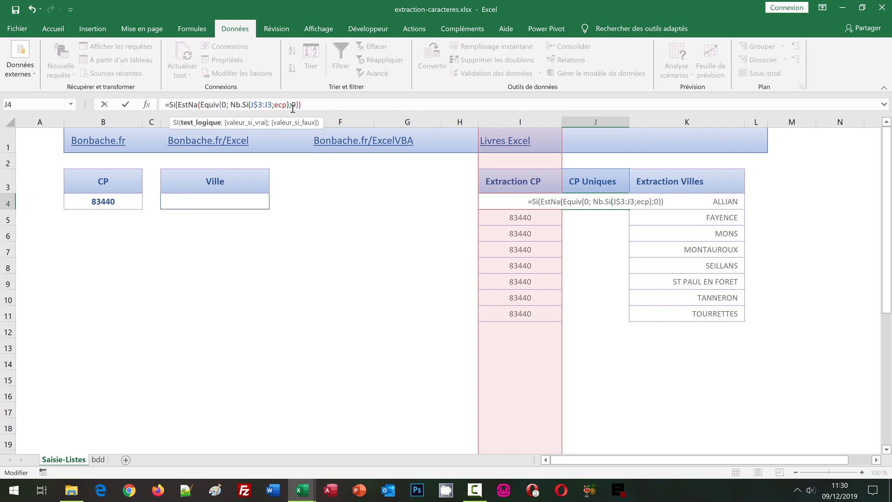
Step: Set the Si function's true value to "" and begin its false value with Index on the ecp range
{"action": "type", "text": ";"}
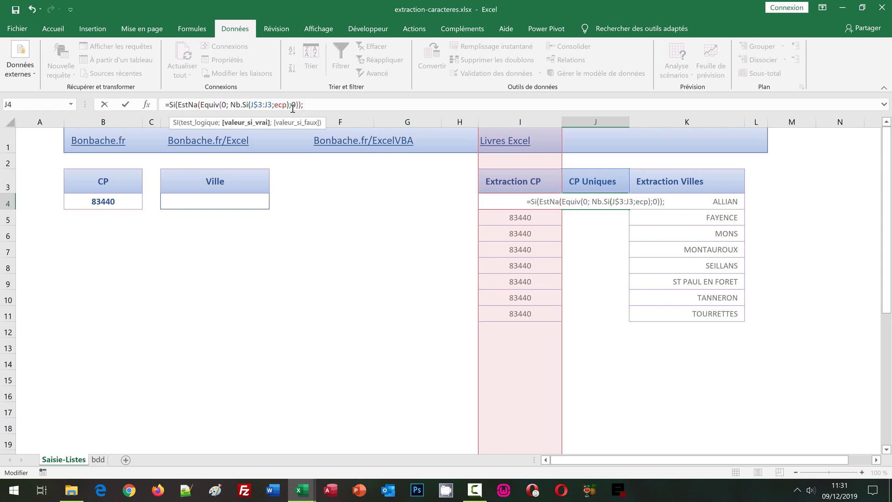
{"action": "type", "text": "\"\""}
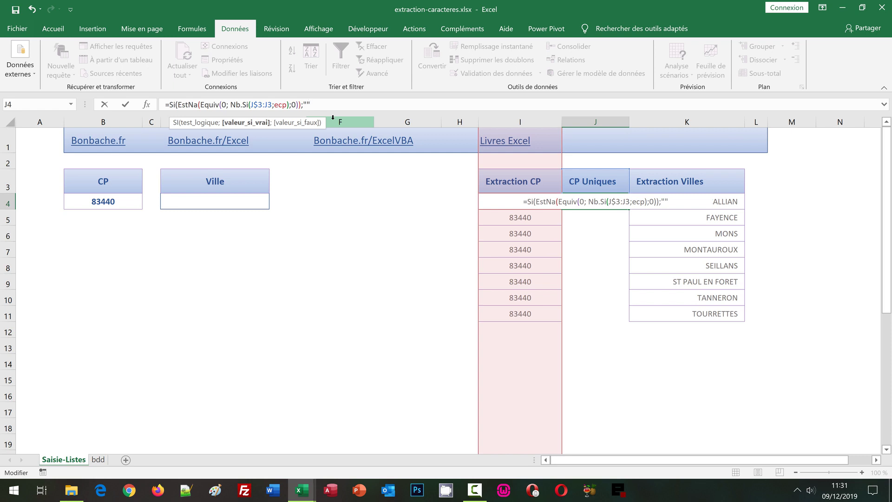
{"action": "type", "text": ";"}
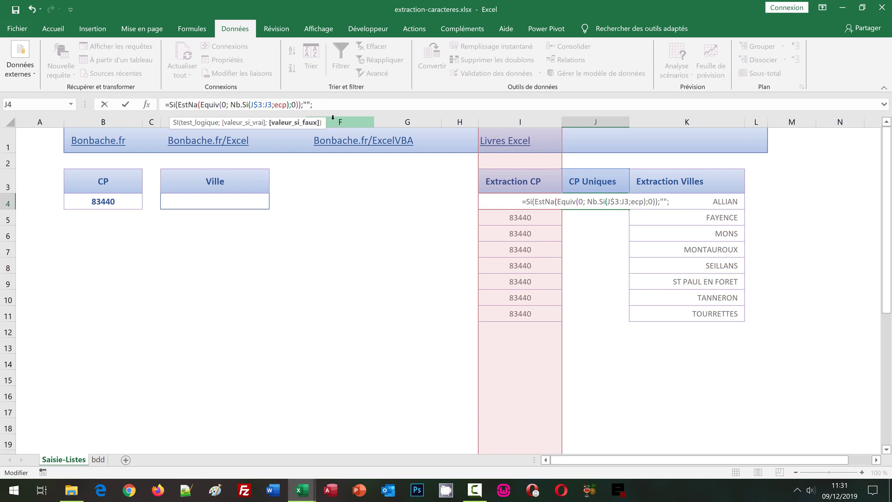
{"action": "type", "text": "Index("}
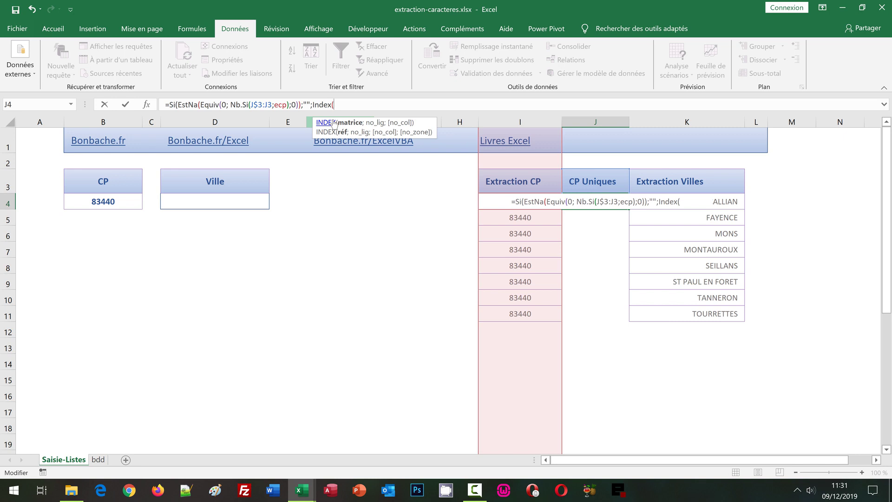
{"action": "type", "text": "ecp"}
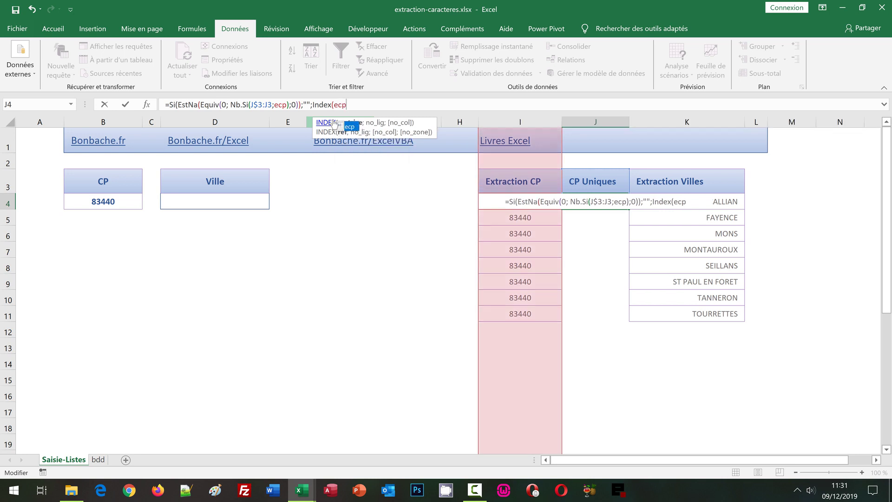
{"action": "type", "text": ";"}
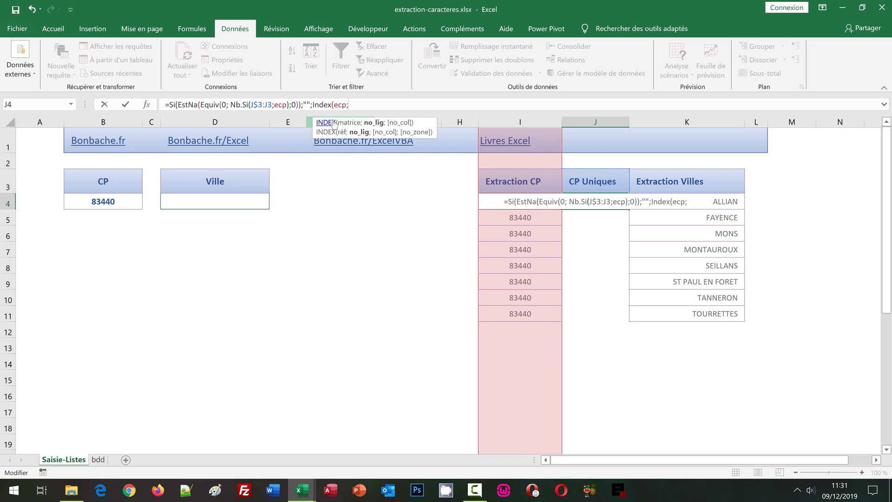
Step: Reuse the Equiv(0; Nb.Si(J$3:J3;ecp);0) expression as Index's row number, then validate J4 as an array formula
{"action": "type", "text": "Equiv("}
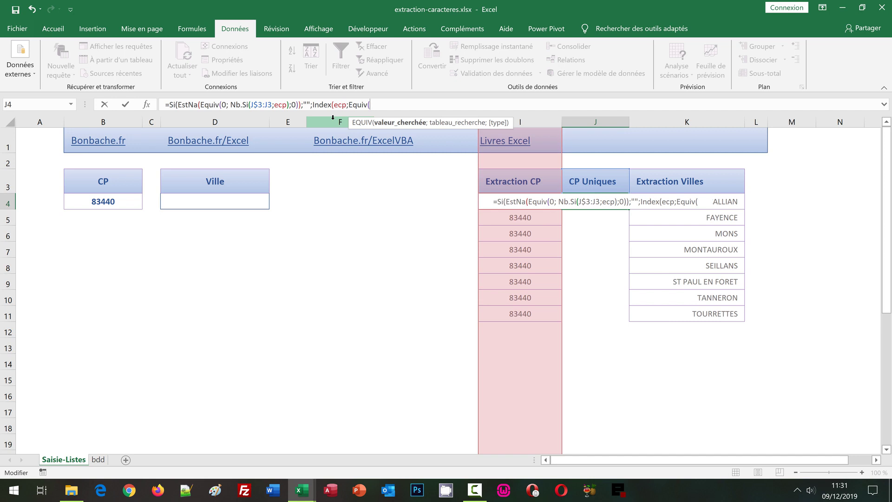
{"action": "left_click", "coordinate": [200, 104]}
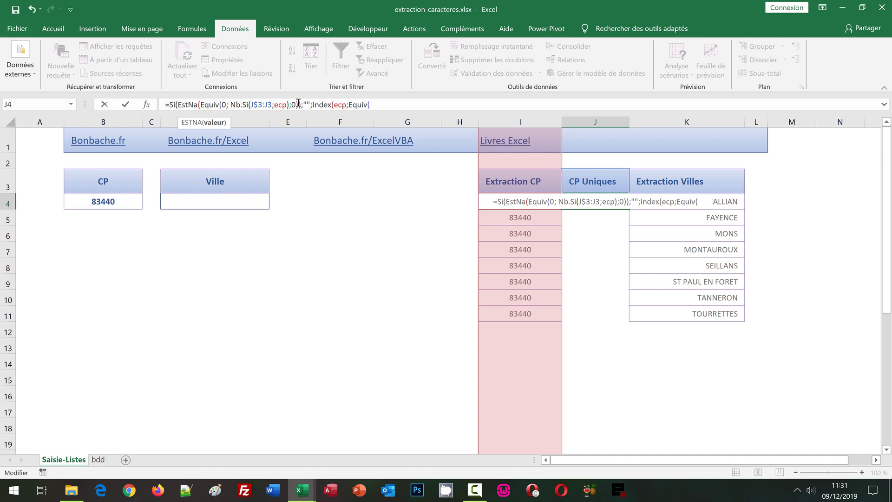
{"action": "left_click", "coordinate": [298, 105], "text": "shift"}
{"action": "key", "text": "ctrl+c"}
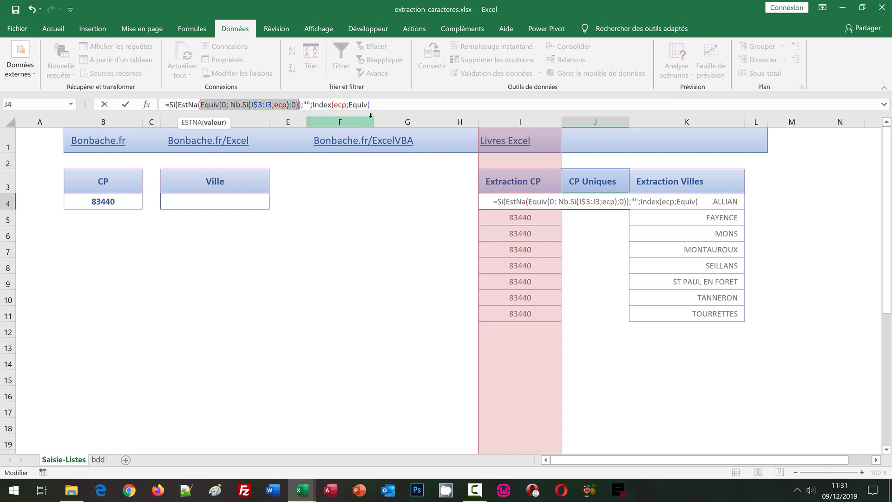
{"action": "left_click", "coordinate": [350, 104]}
{"action": "left_click", "coordinate": [382, 109]}
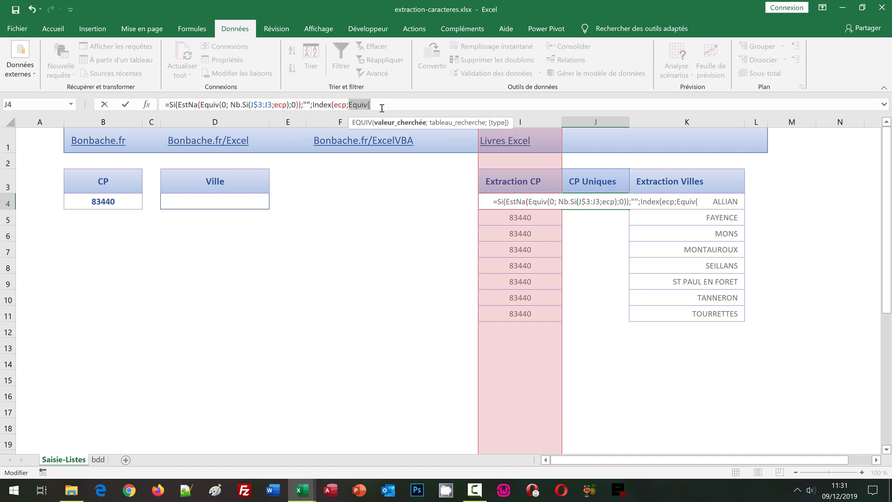
{"action": "key", "text": "ctrl+v"}
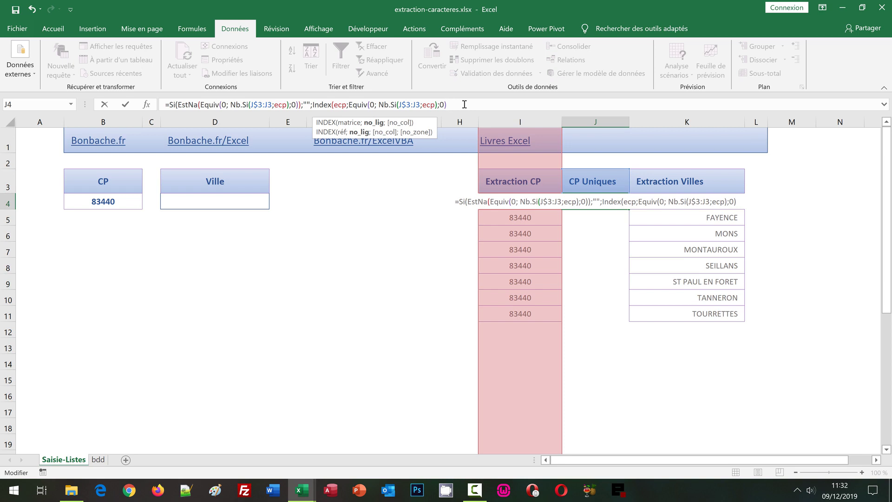
{"action": "type", "text": ")"}
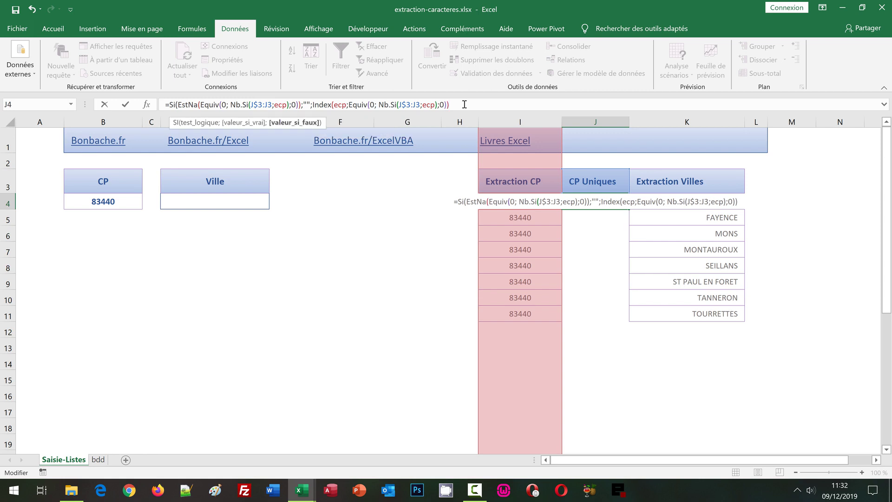
{"action": "type", "text": ")"}
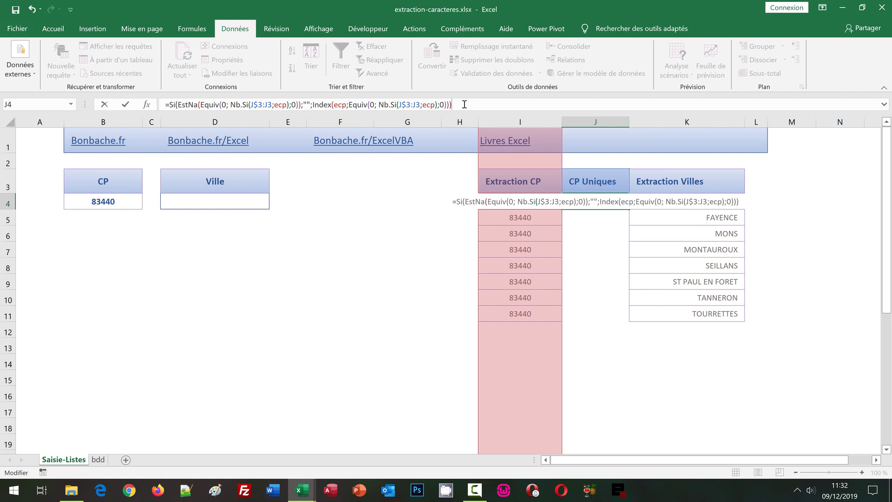
{"action": "key", "text": "ctrl+shift+Return"}
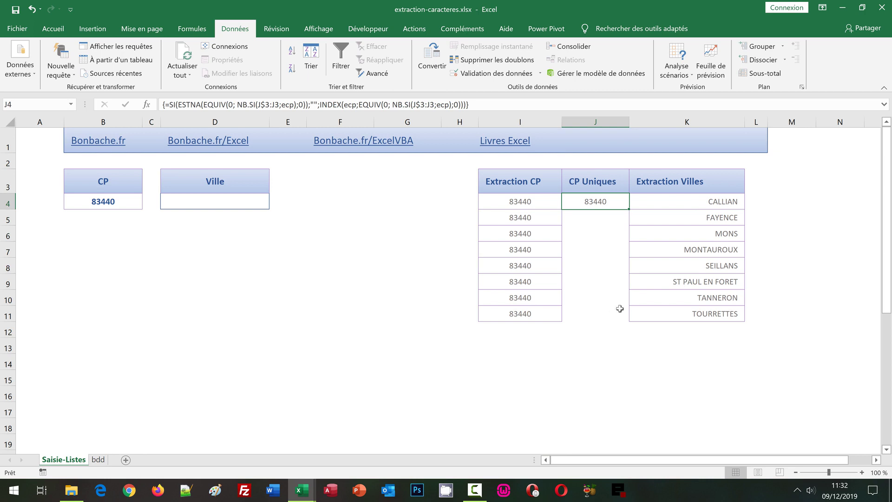
Step: Fill the unique postal code formula from J4 down to J29
{"action": "left_click_drag", "start_coordinate": [629, 209], "coordinate": [588, 371]}
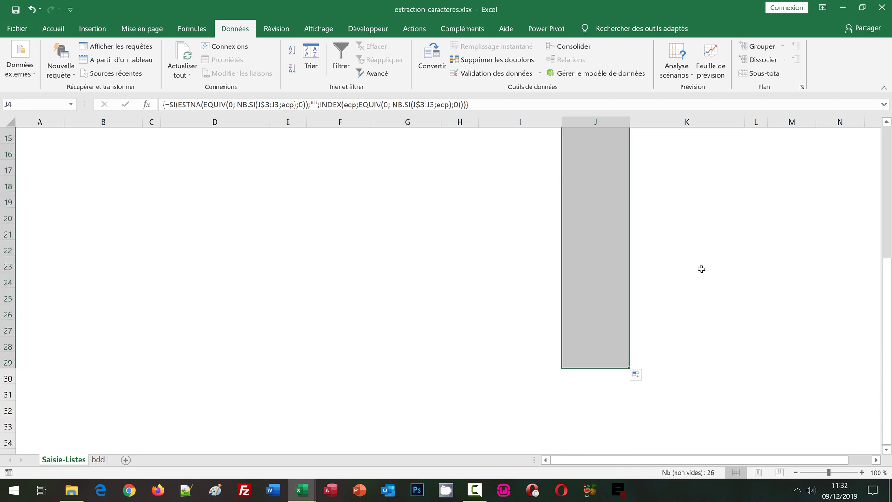
{"action": "scroll", "coordinate": [698, 269], "scroll_direction": "up", "scroll_amount": 3}
{"action": "scroll", "coordinate": [698, 269], "scroll_direction": "up", "scroll_amount": 2}
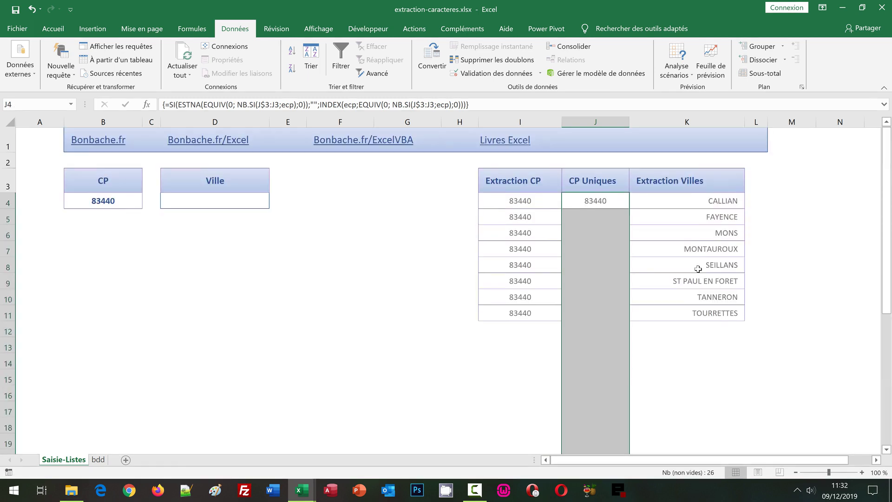
{"action": "left_click", "coordinate": [779, 227]}
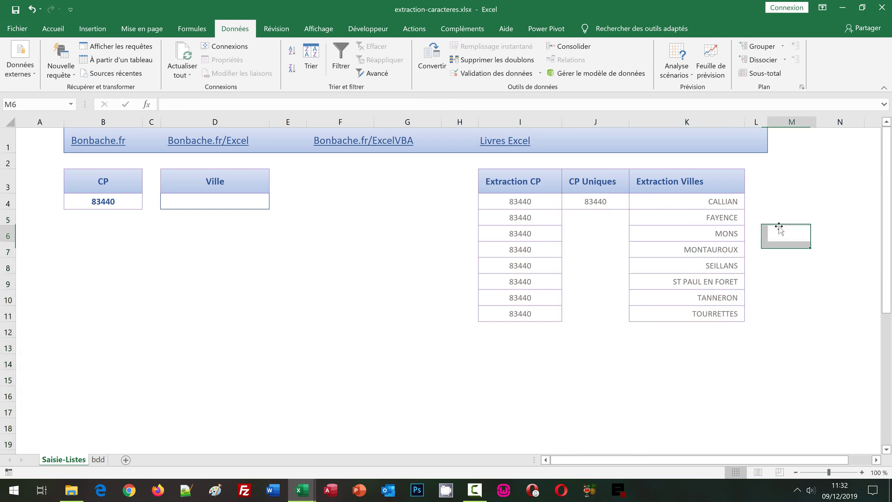
Step: Enter 834 in the CP cell B4 and check the postal codes its drop-down list offers
{"action": "left_click", "coordinate": [125, 201]}
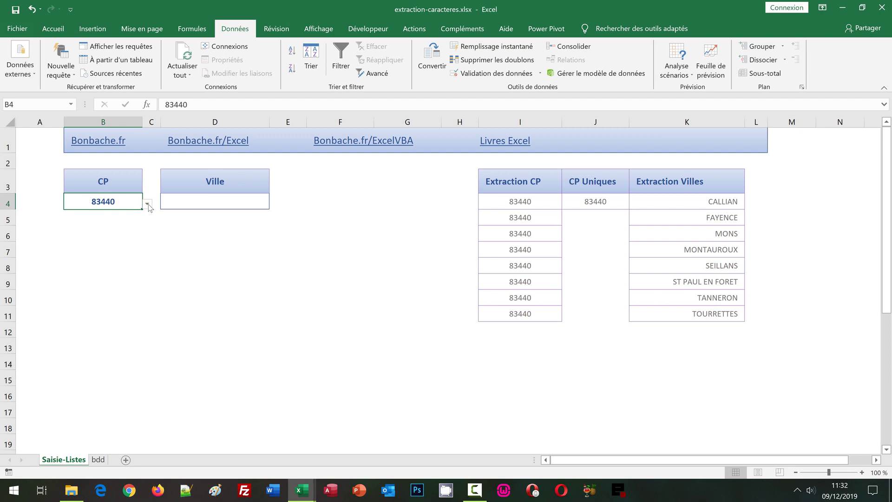
{"action": "left_click", "coordinate": [147, 204]}
{"action": "left_click", "coordinate": [115, 203]}
{"action": "type", "text": "83"}
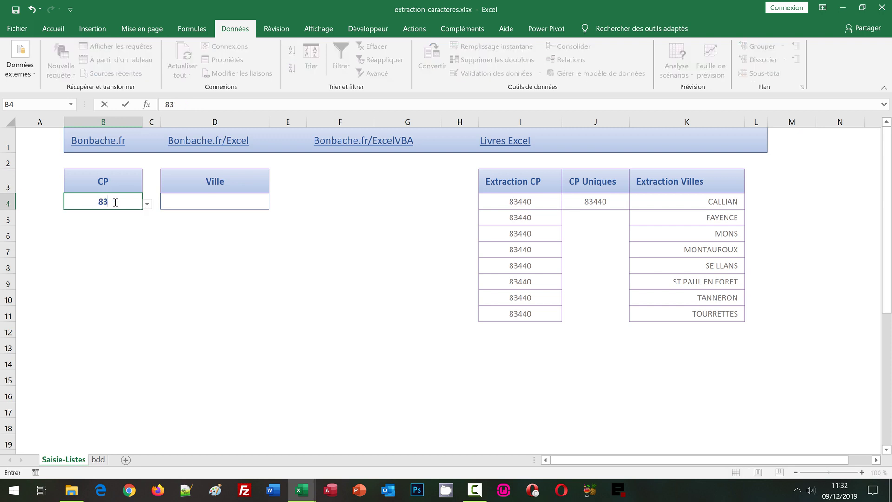
{"action": "type", "text": "4"}
{"action": "left_click", "coordinate": [149, 205]}
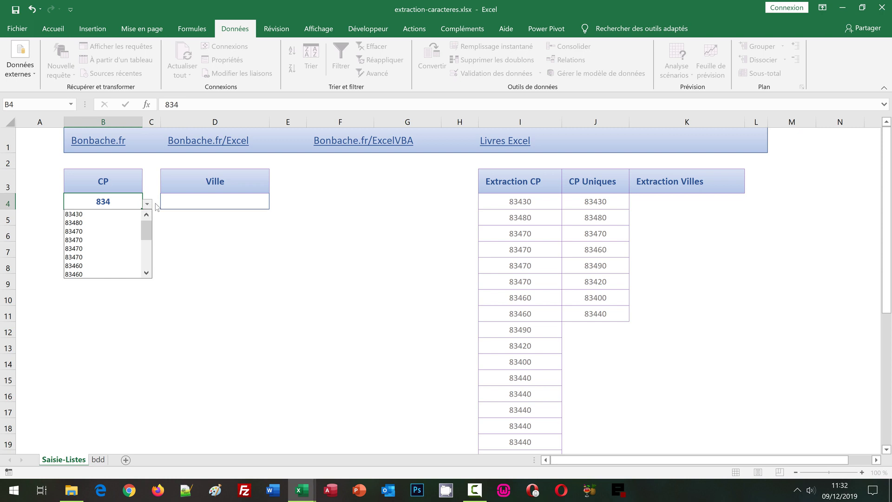
Step: Name the first CP Uniques cell, J4, ecpu
{"action": "left_click", "coordinate": [606, 203]}
{"action": "left_click", "coordinate": [603, 201]}
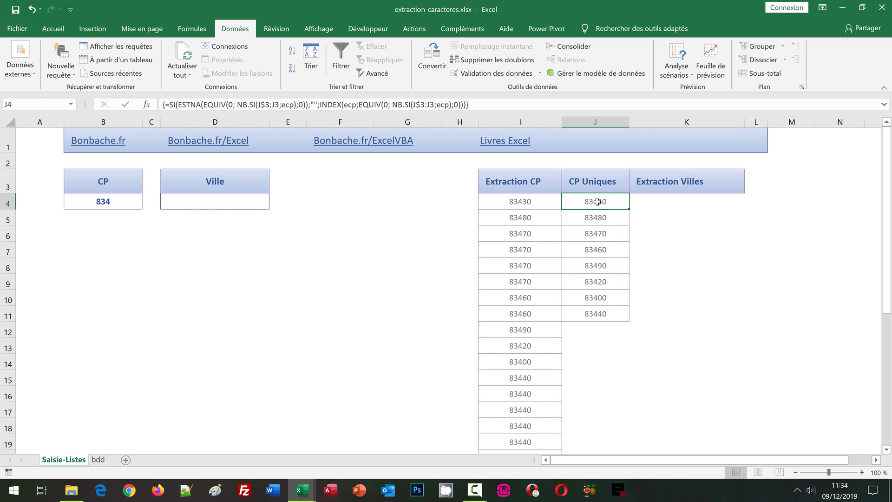
{"action": "left_click", "coordinate": [30, 105]}
{"action": "type", "text": "ecpu"}
{"action": "key", "text": "Return"}
Step: Wrap the ecpu name's reference to J4 in a Decaler function with 0;0 offsets and a Nb.Si function as its height
{"action": "left_click", "coordinate": [201, 31]}
{"action": "left_click", "coordinate": [402, 60]}
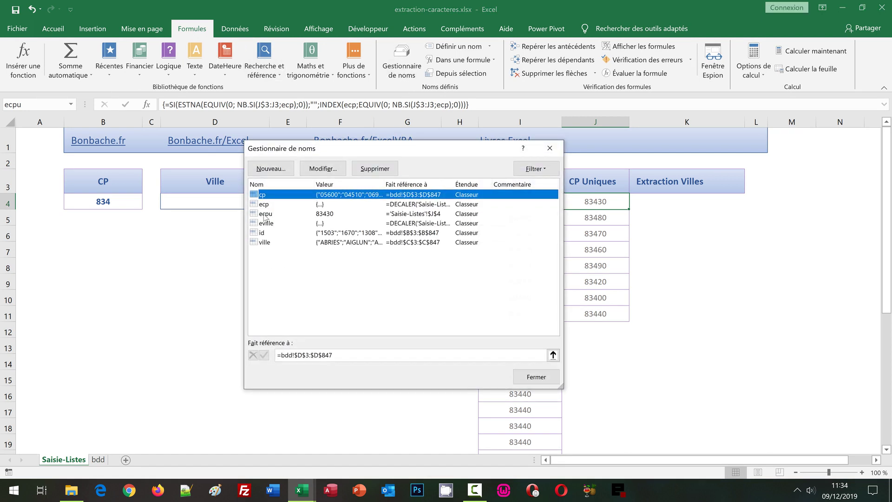
{"action": "left_click", "coordinate": [266, 215]}
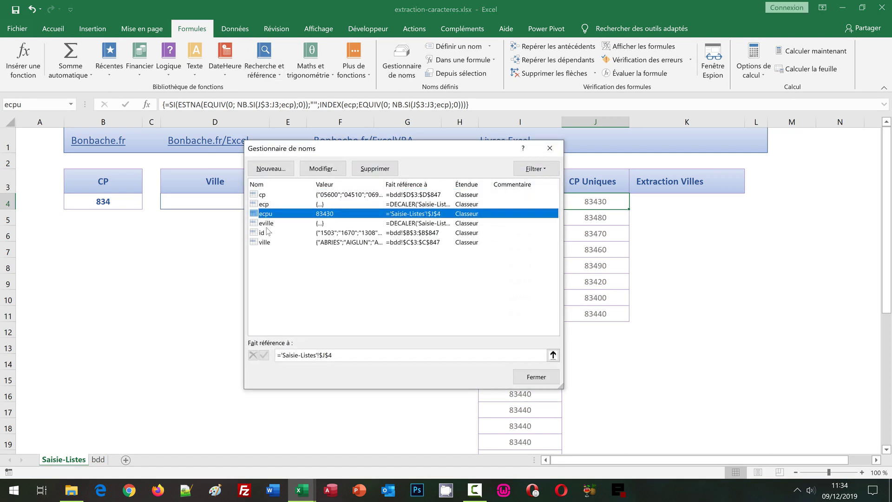
{"action": "left_click", "coordinate": [281, 355]}
{"action": "left_click_drag", "start_coordinate": [374, 152], "coordinate": [268, 166]}
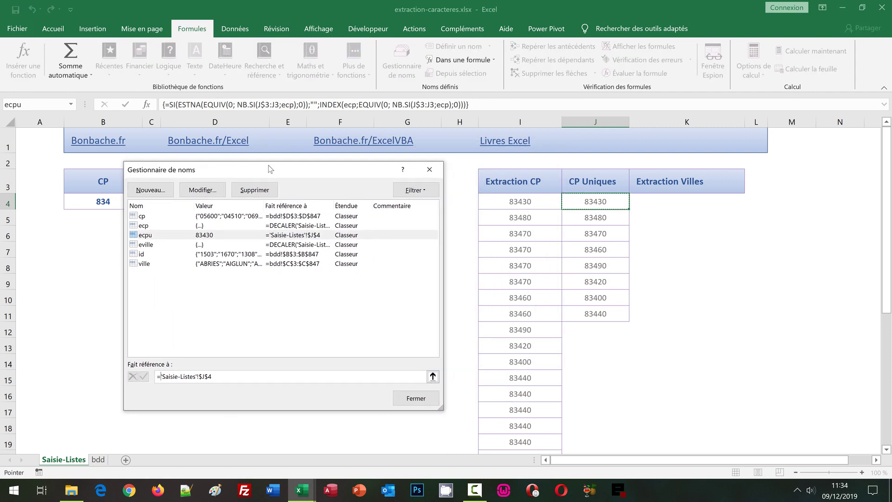
{"action": "type", "text": "Decaler"}
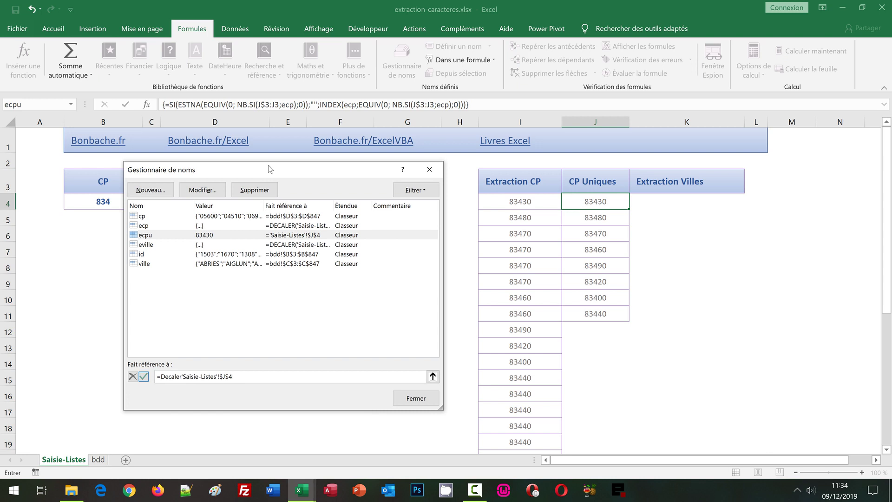
{"action": "type", "text": "("}
{"action": "type", "text": ";0;0;NB.Si("}
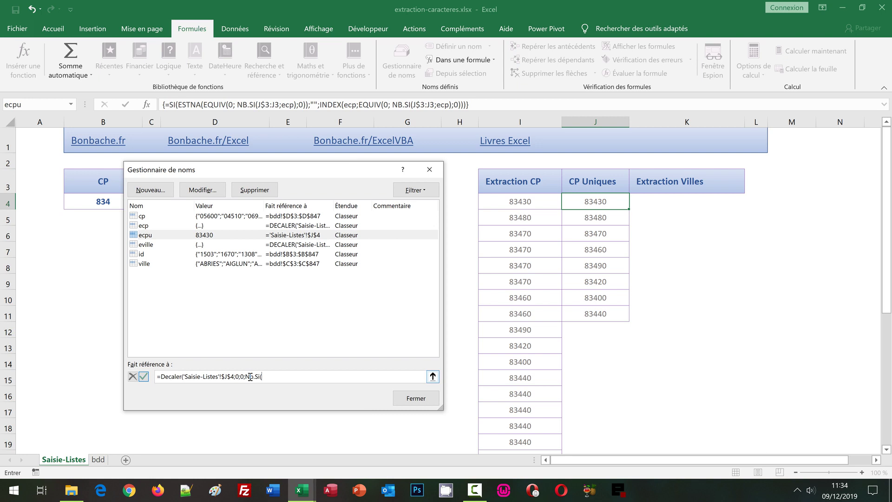
Step: Complete ecpu's Nb.Si with column J and the criterion ">*<", subtract 1, and validate the name's new reference
{"action": "left_click", "coordinate": [601, 121]}
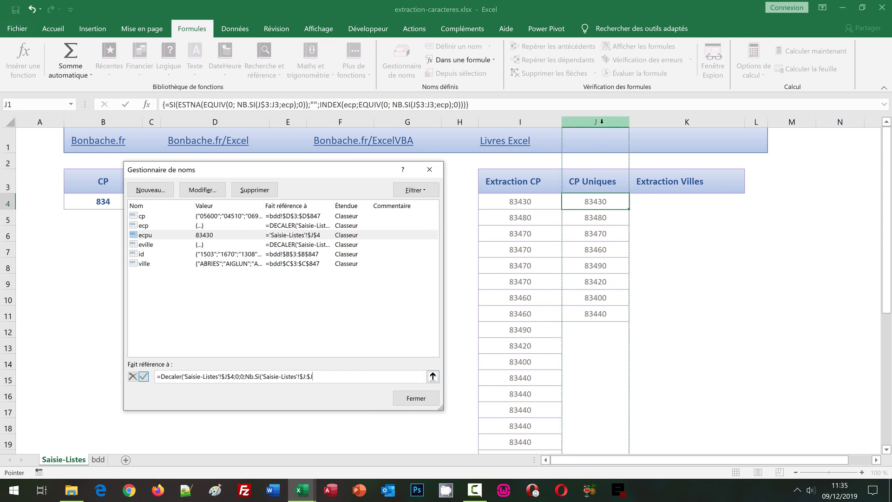
{"action": "type", "text": ";"}
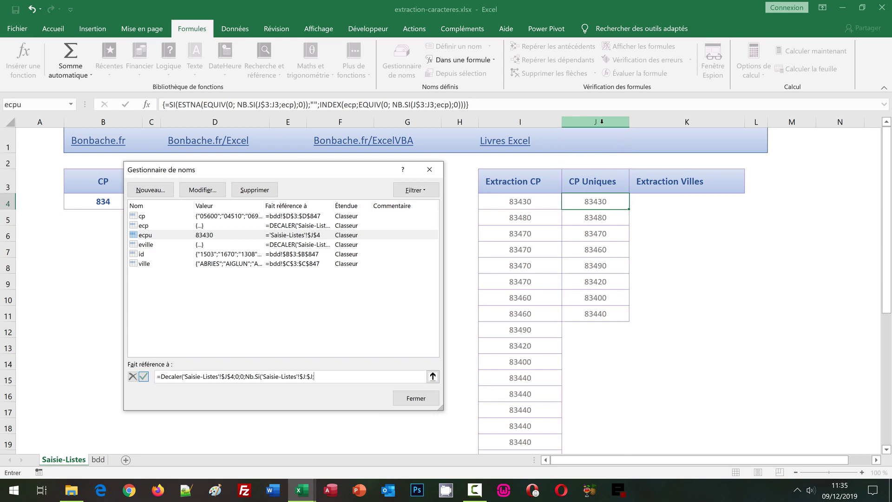
{"action": "type", "text": " \">*<\")-1"}
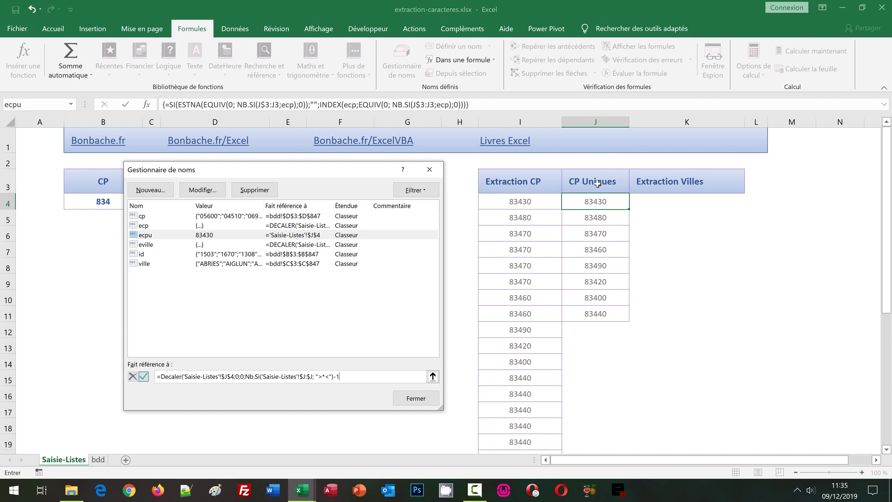
{"action": "type", "text": ")"}
{"action": "left_click", "coordinate": [144, 376]}
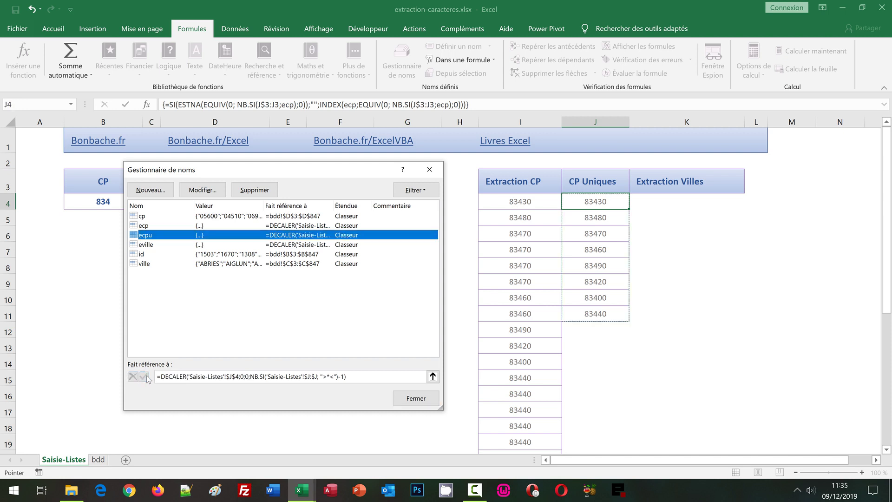
{"action": "left_click", "coordinate": [416, 399]}
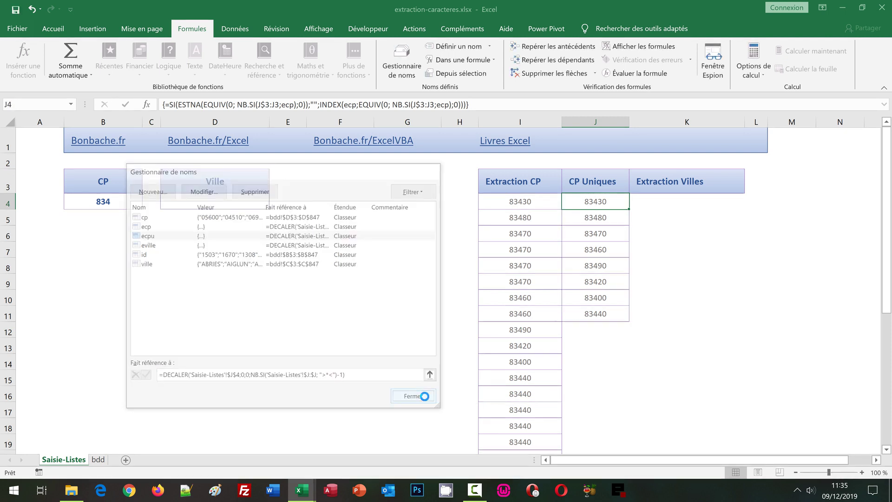
{"action": "left_click", "coordinate": [318, 325]}
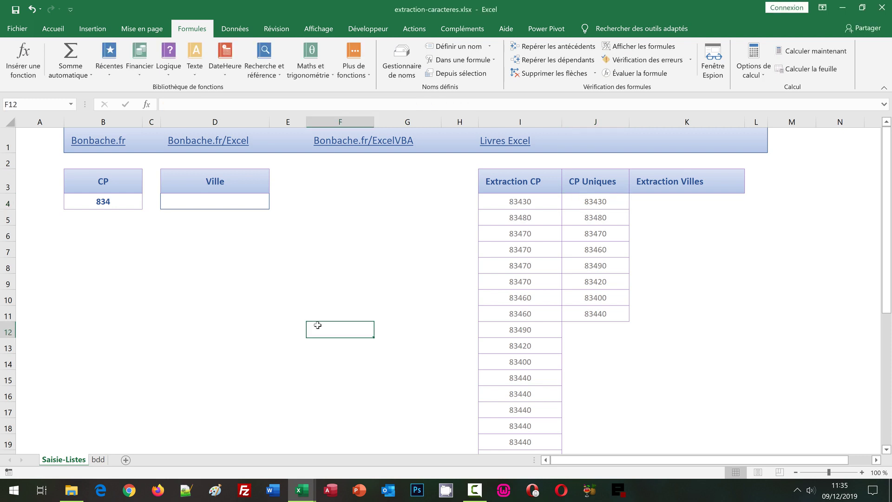
Step: Change the source of the CP cell B4's validation list to =ecpu
{"action": "left_click", "coordinate": [84, 202]}
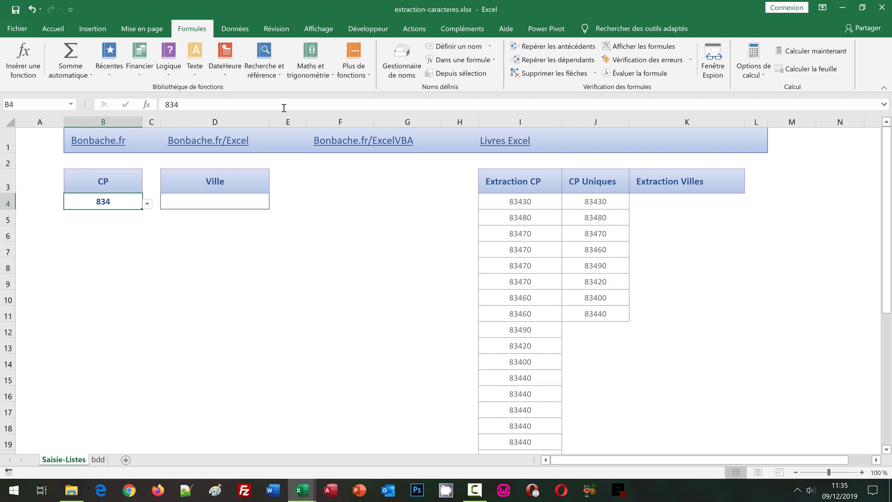
{"action": "left_click", "coordinate": [235, 28]}
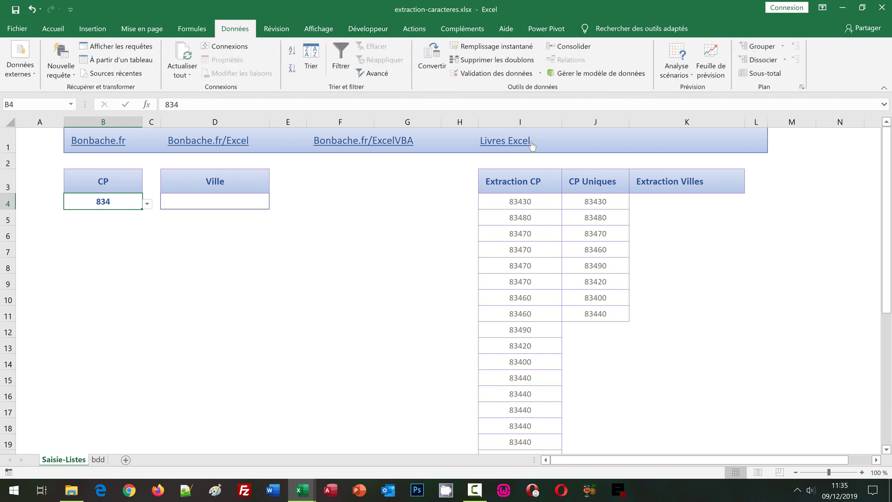
{"action": "left_click", "coordinate": [484, 75]}
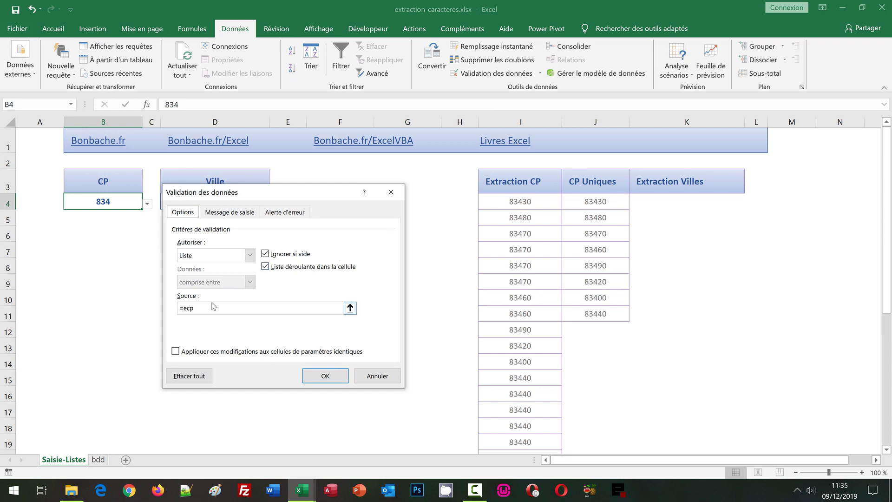
{"action": "left_click", "coordinate": [203, 306]}
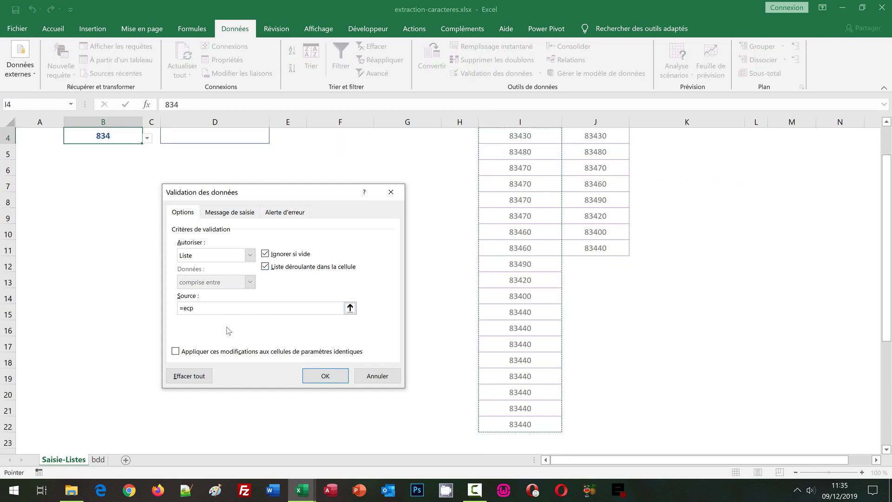
{"action": "type", "text": "u"}
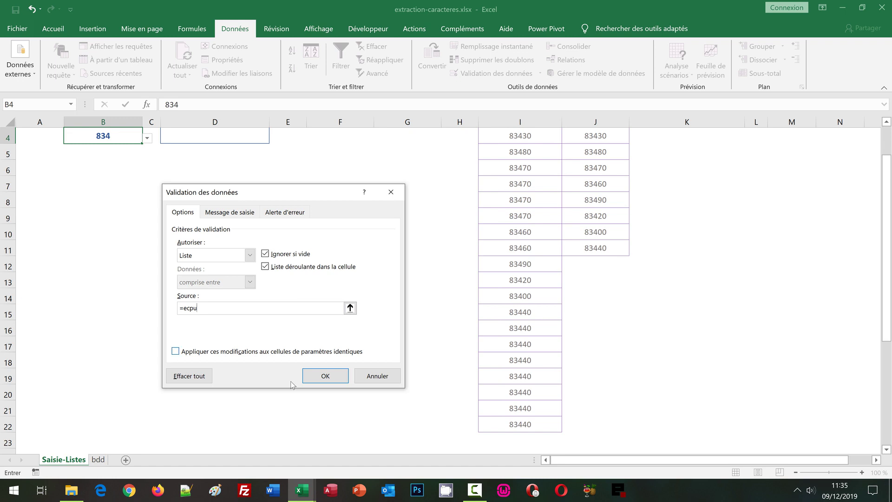
{"action": "left_click", "coordinate": [323, 378]}
{"action": "left_click", "coordinate": [309, 328]}
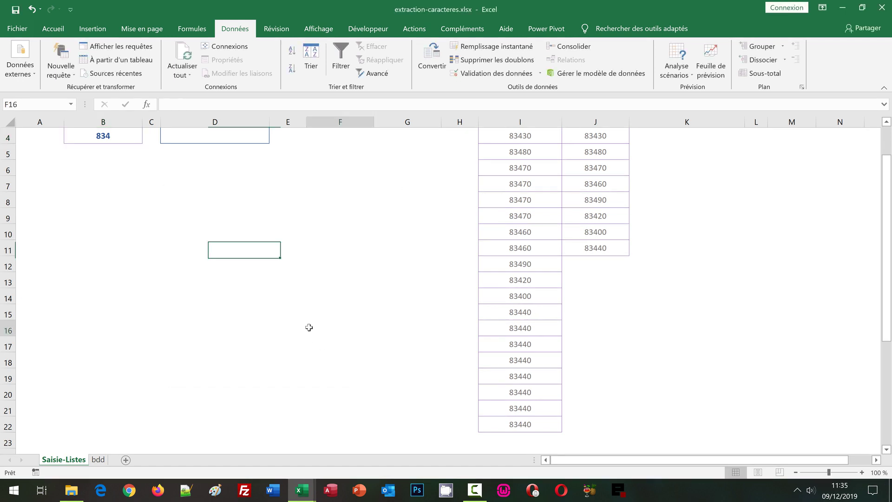
Step: Choose postal code 83480 from the CP drop-down list in B4
{"action": "scroll", "coordinate": [313, 344], "scroll_direction": "up", "scroll_amount": 1}
{"action": "left_click", "coordinate": [116, 204]}
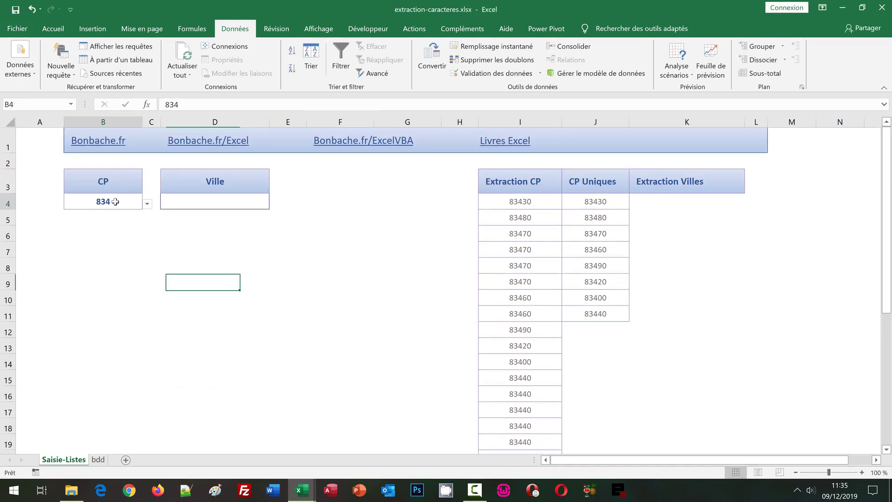
{"action": "left_click", "coordinate": [148, 204]}
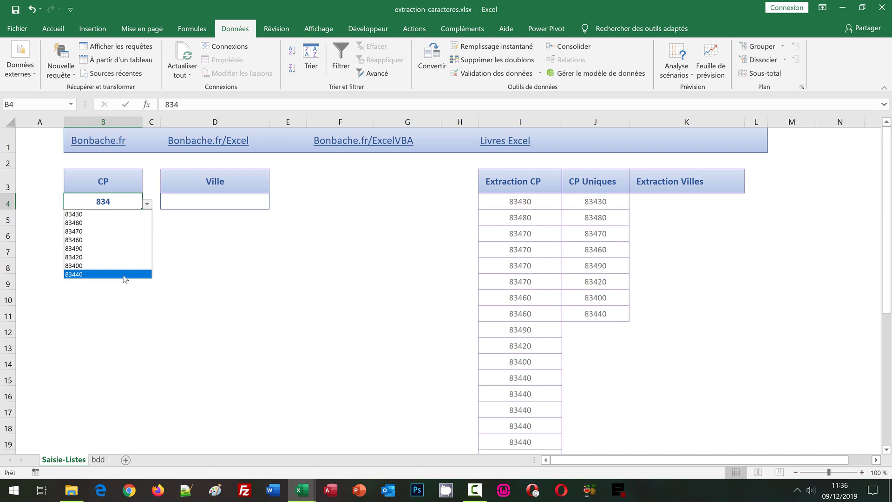
{"action": "left_click", "coordinate": [87, 224]}
Step: Choose PUGET SUR ARGENS from the Ville drop-down list in D4
{"action": "left_click", "coordinate": [236, 200]}
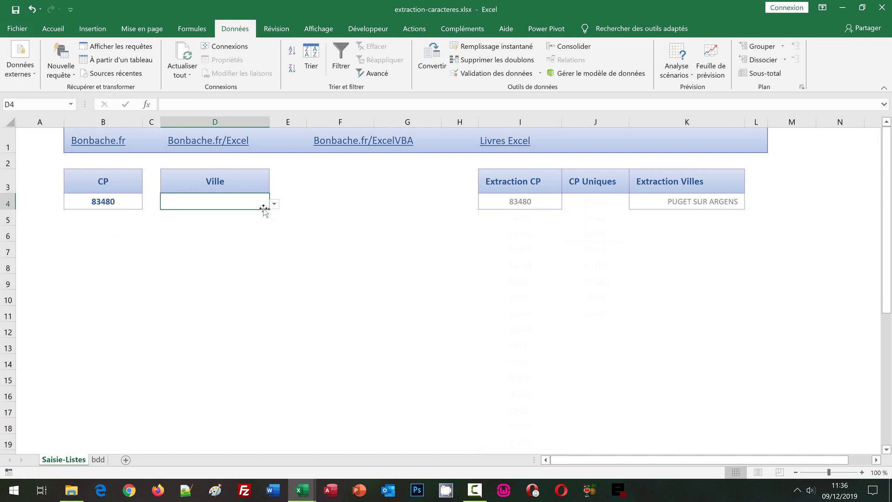
{"action": "left_click", "coordinate": [275, 204]}
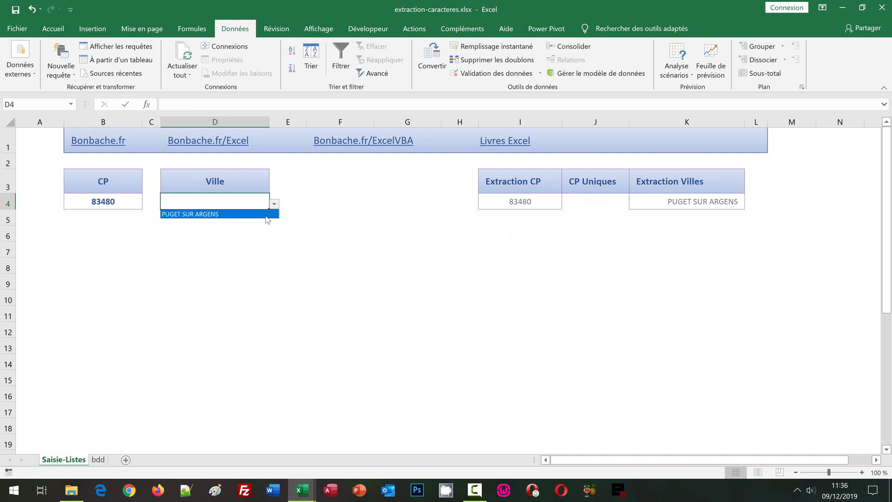
{"action": "key", "text": "Escape"}
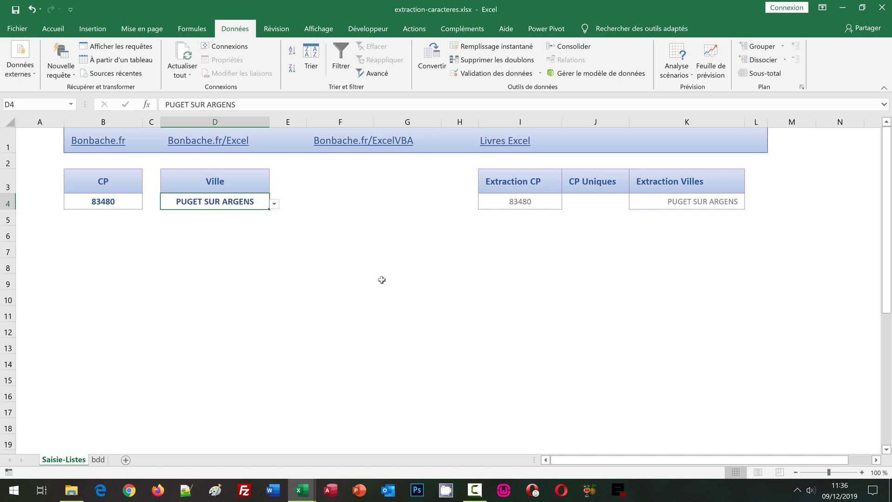